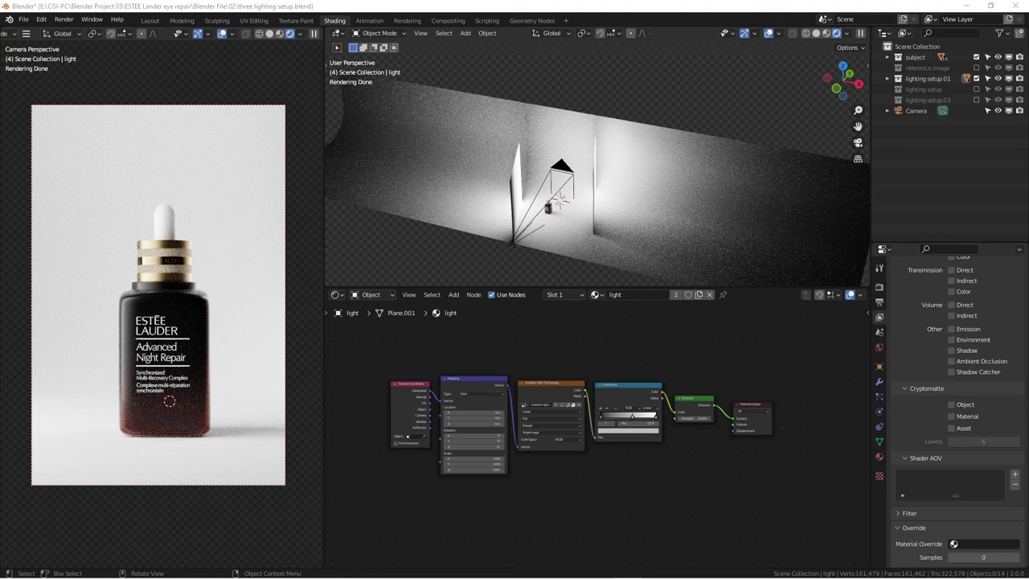
# Zoom the camera view in and out to inspect the lighting setup 01 bottle render
pyautogui.scroll(9, 150, 258)
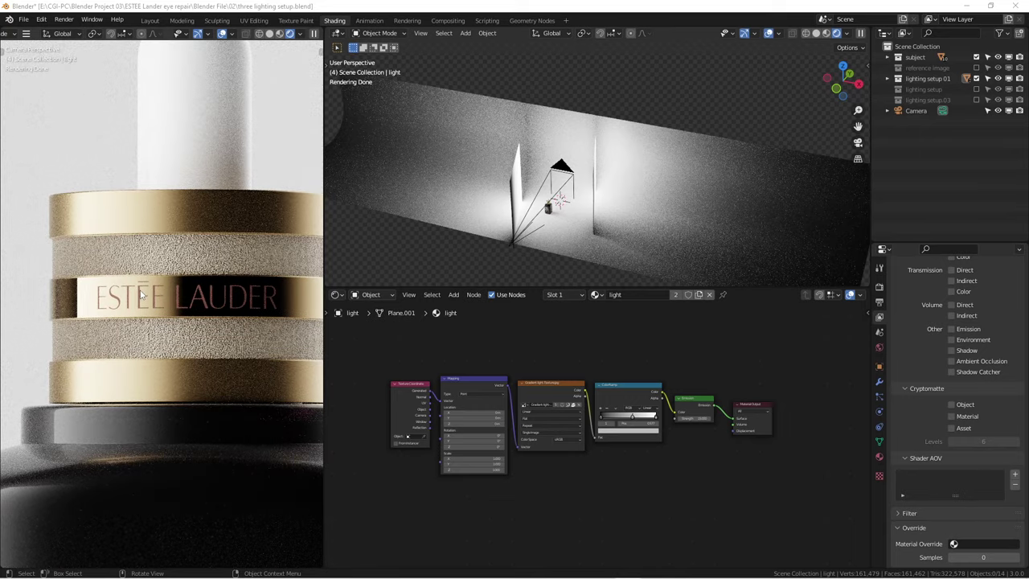
pyautogui.scroll(-9, 140, 295)
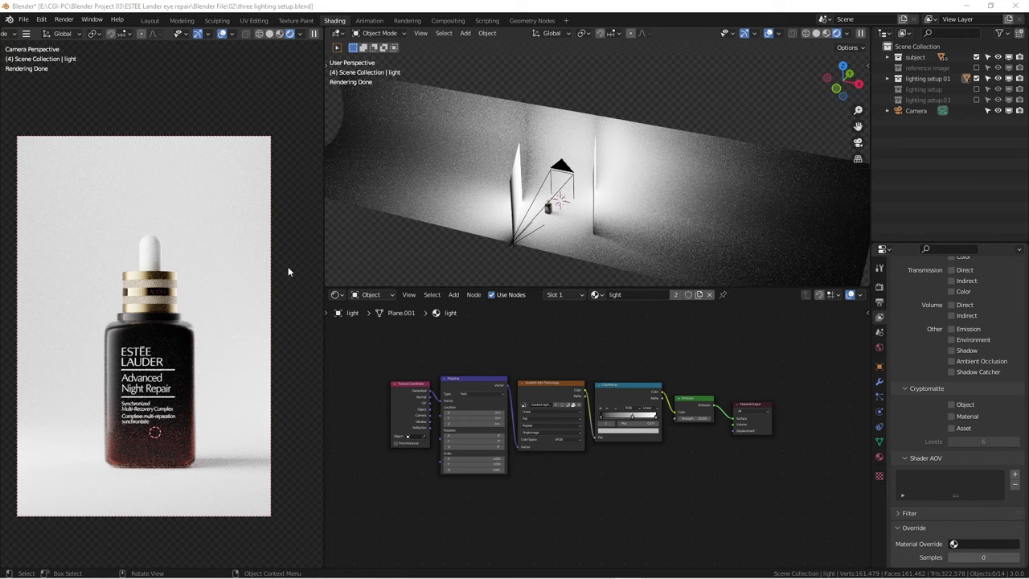
# Preview the white-background setup and setup 03's black backdrop, then re-enable lighting setup 01
pyautogui.click(977, 79)
pyautogui.click(978, 90)
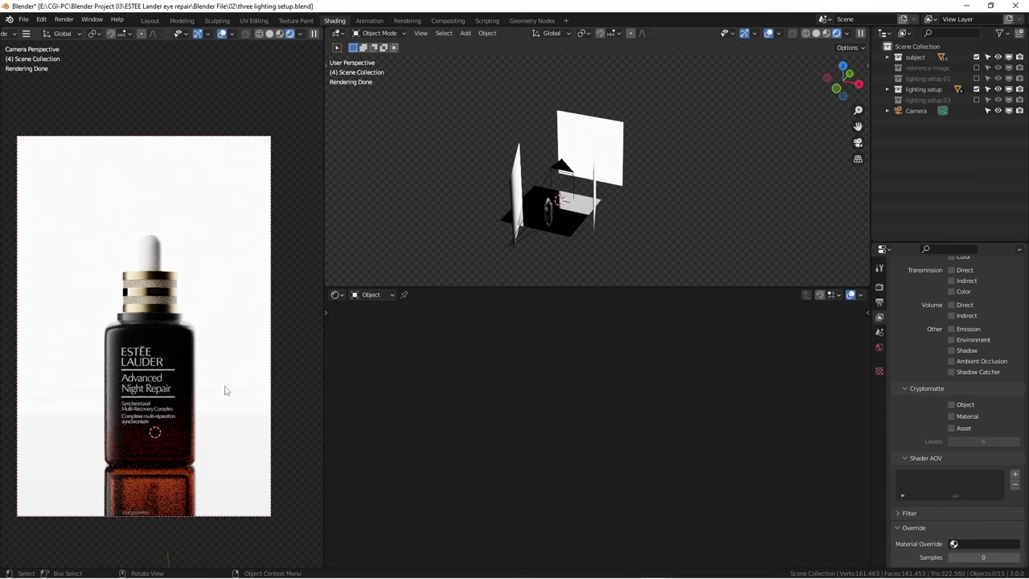
pyautogui.click(977, 89)
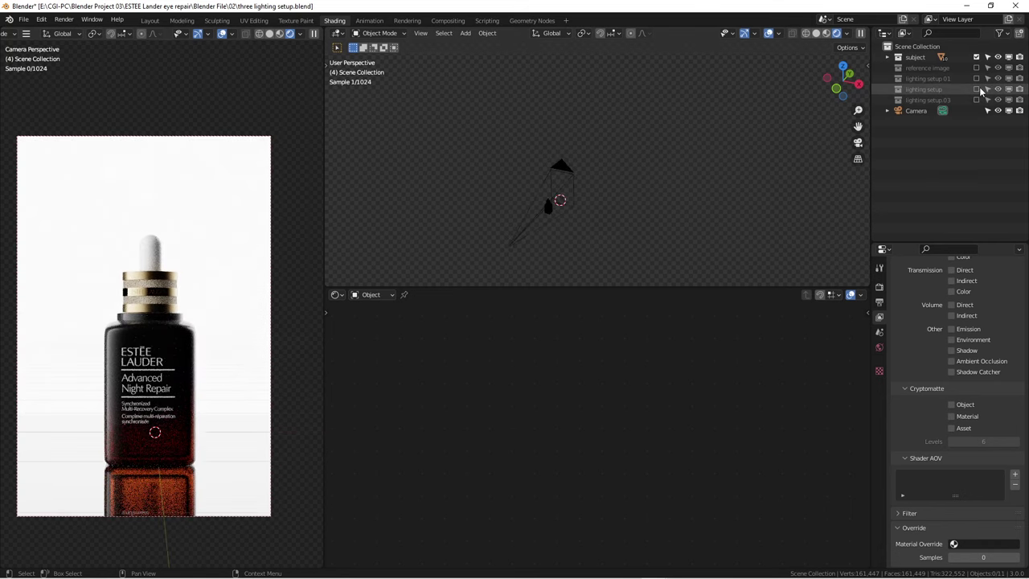
pyautogui.click(977, 100)
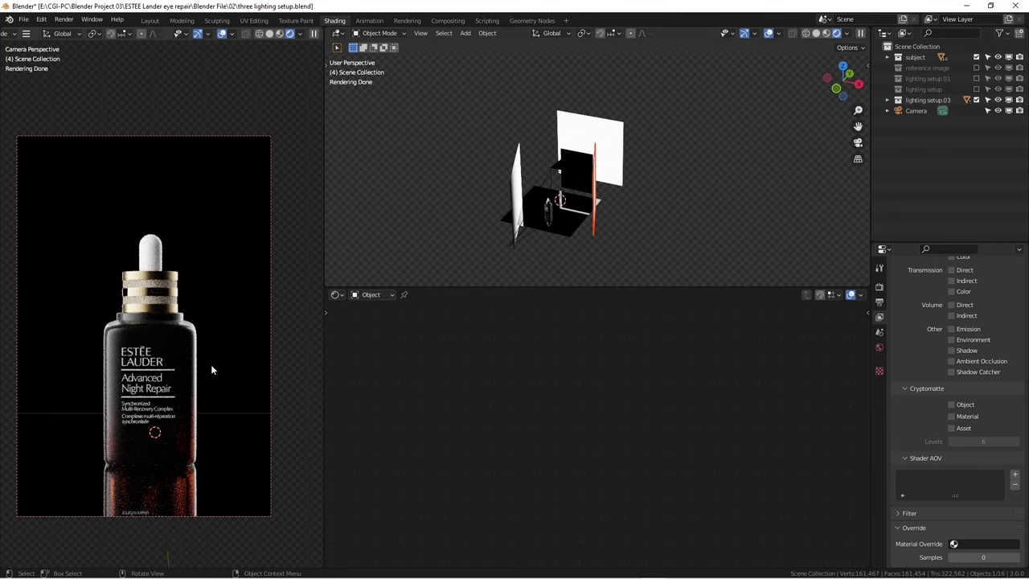
pyautogui.click(977, 100)
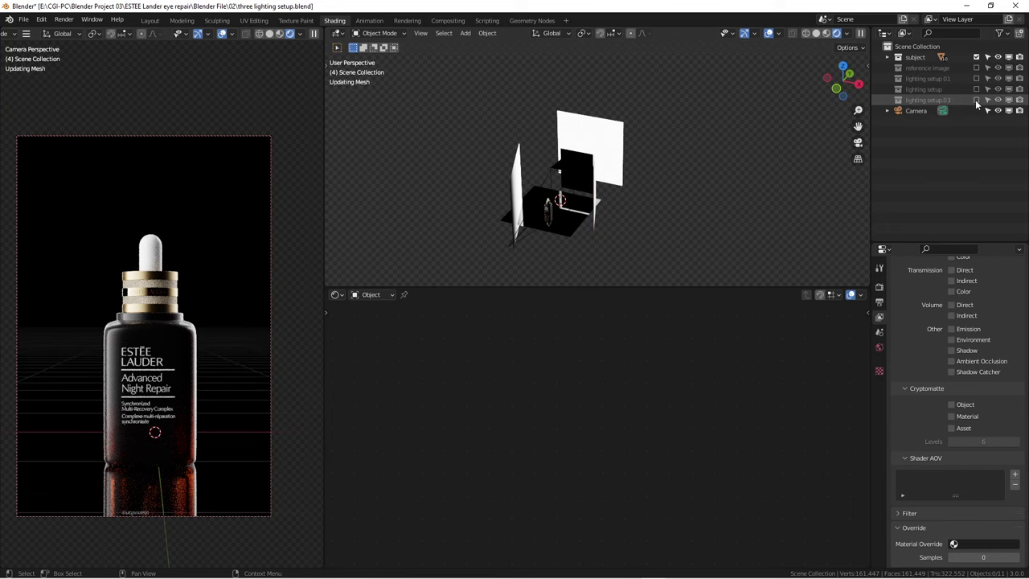
pyautogui.click(977, 78)
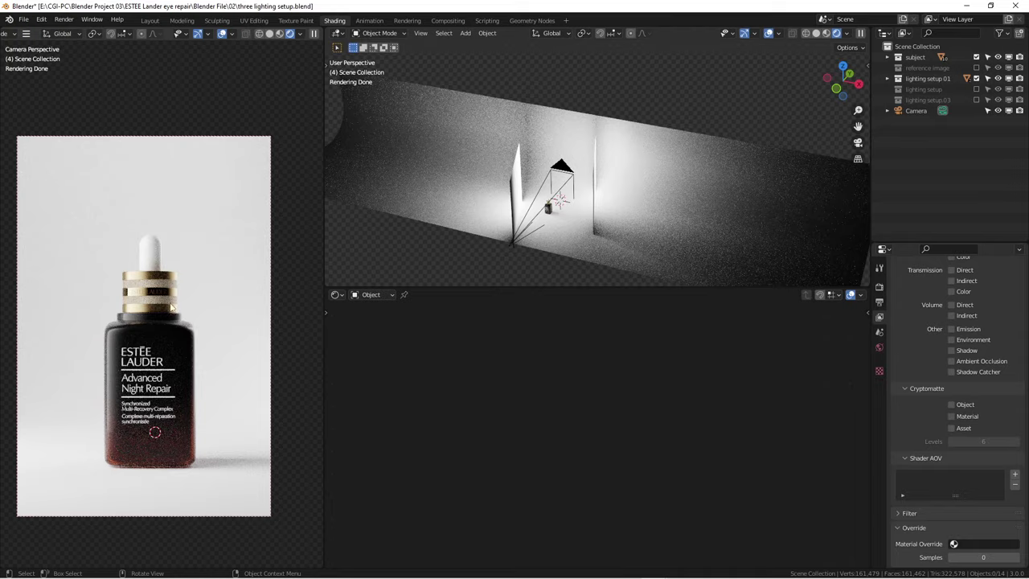
# Zoom in and select the gold cap to show its Logo material nodes
pyautogui.scroll(8, 149, 299)
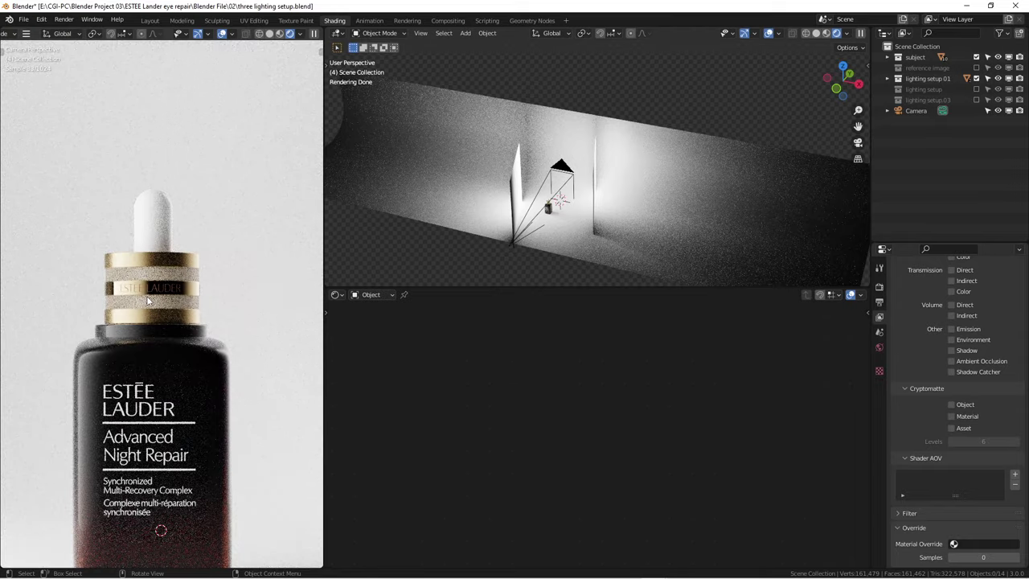
pyautogui.scroll(3, 149, 298)
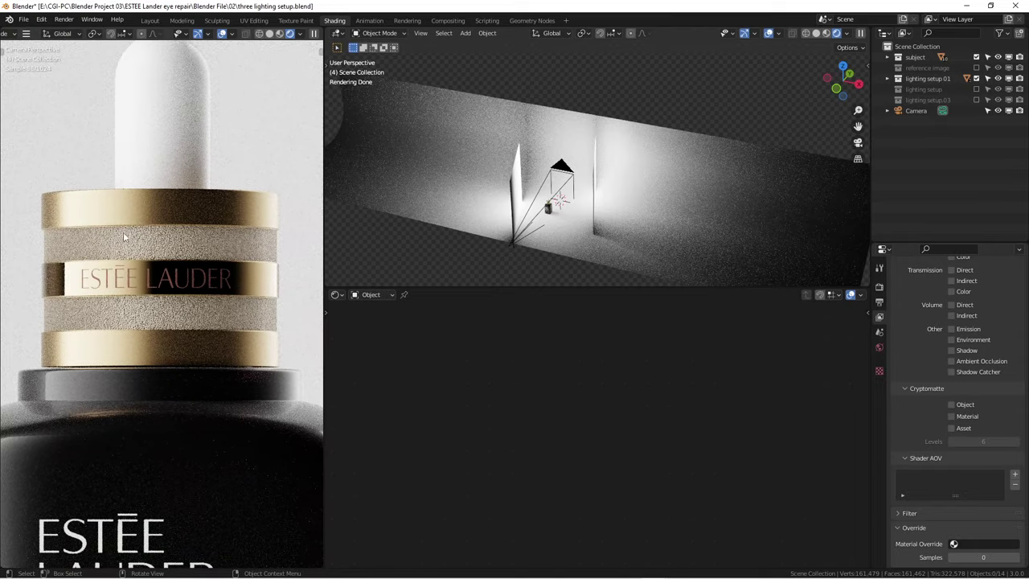
pyautogui.press('KP_Decimal')
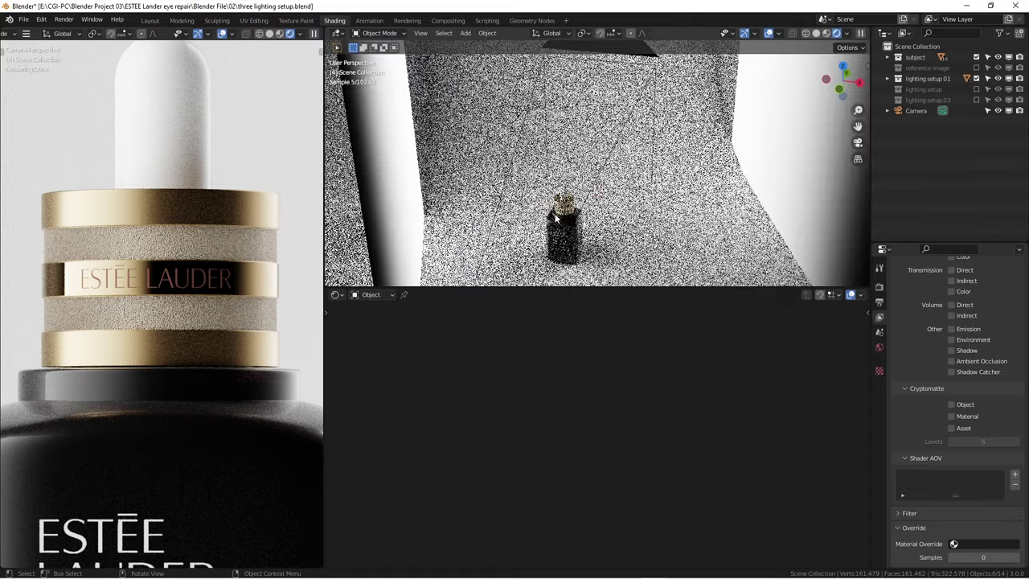
pyautogui.press('KP_2')
pyautogui.click(209, 219)
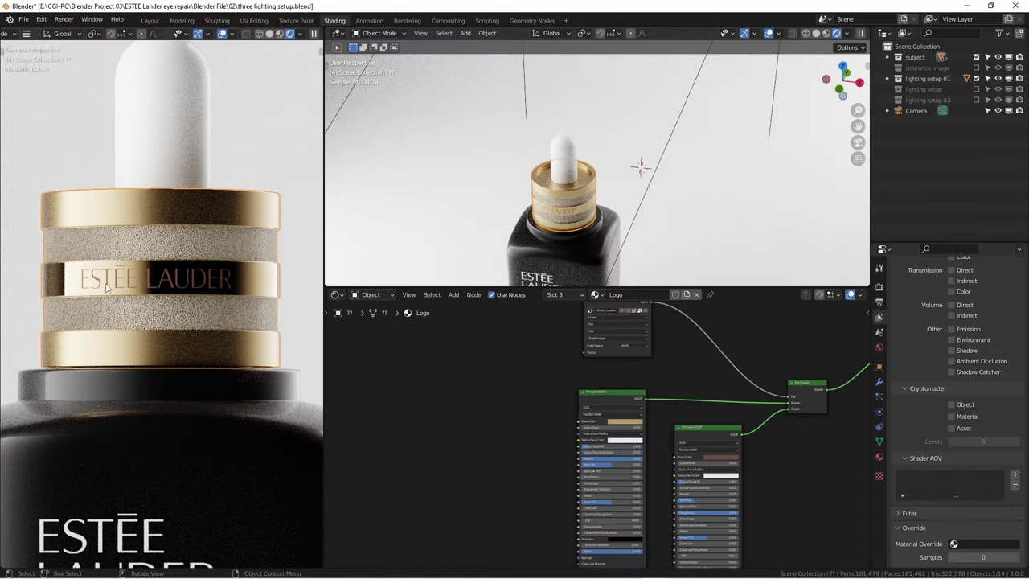
pyautogui.press('KP_Decimal')
pyautogui.press('KP_1')
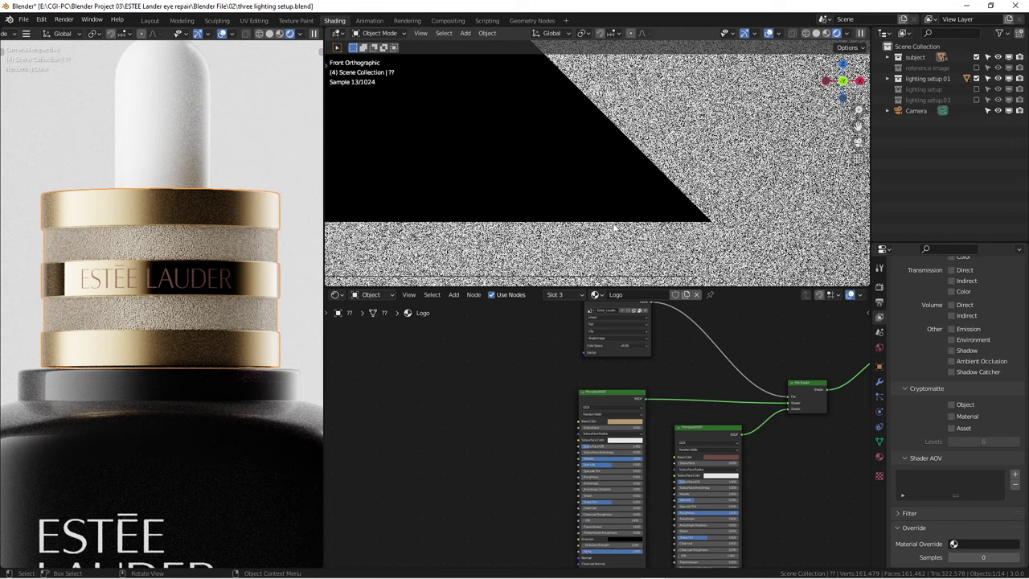
pyautogui.scroll(-6, 583, 135)
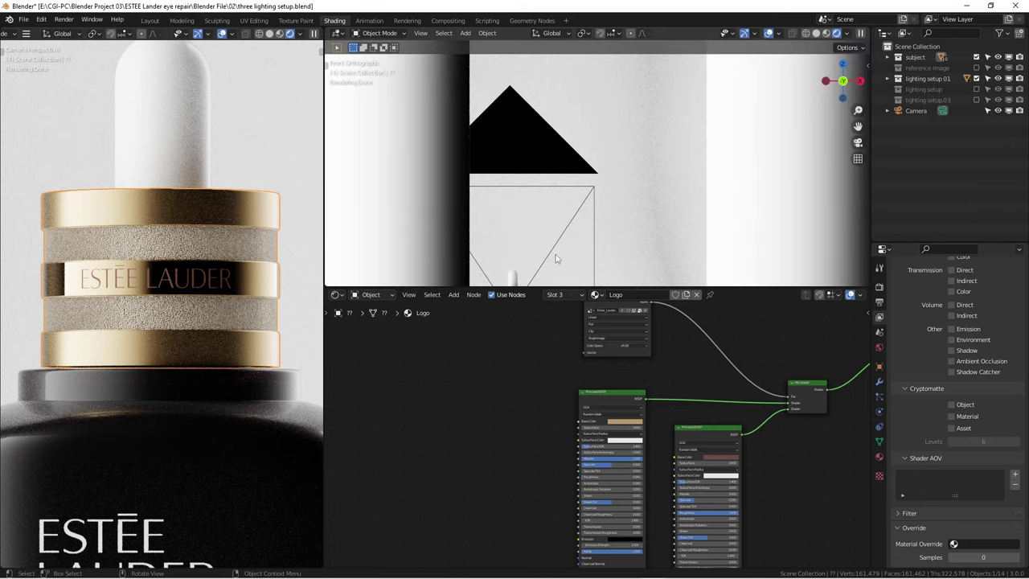
pyautogui.scroll(8, 553, 166)
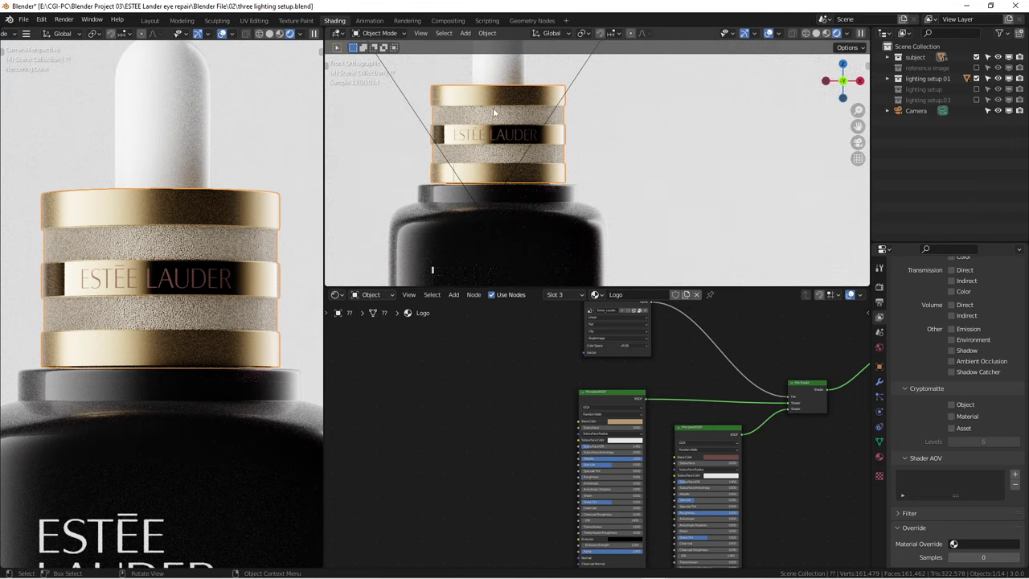
# Enlarge the 3D view over the node editor and frame the whole studio in front view
pyautogui.moveTo(506, 288); pyautogui.dragTo(506, 478)
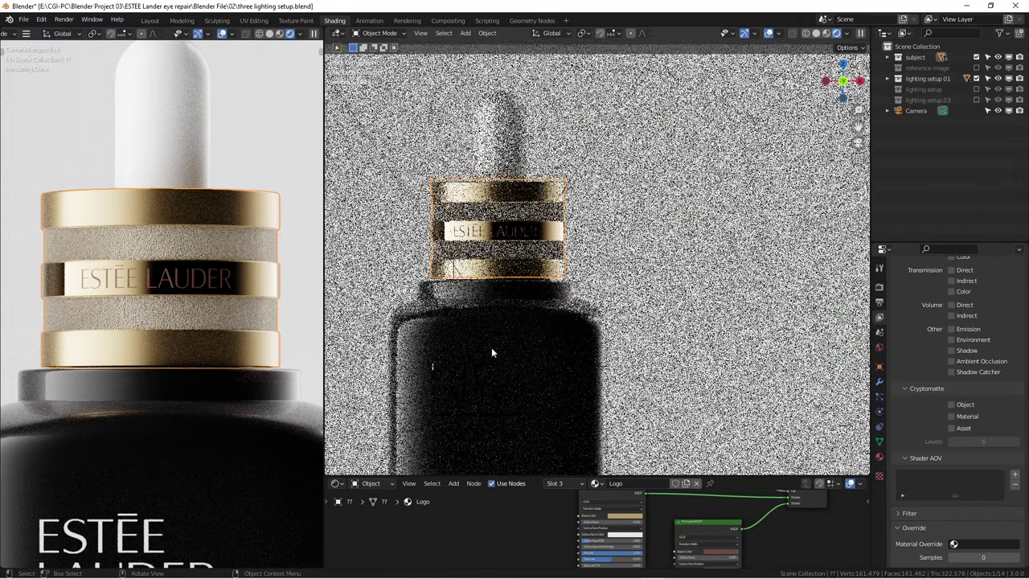
pyautogui.scroll(2, 490, 352)
pyautogui.scroll(2, 180, 224)
pyautogui.scroll(2, 178, 242)
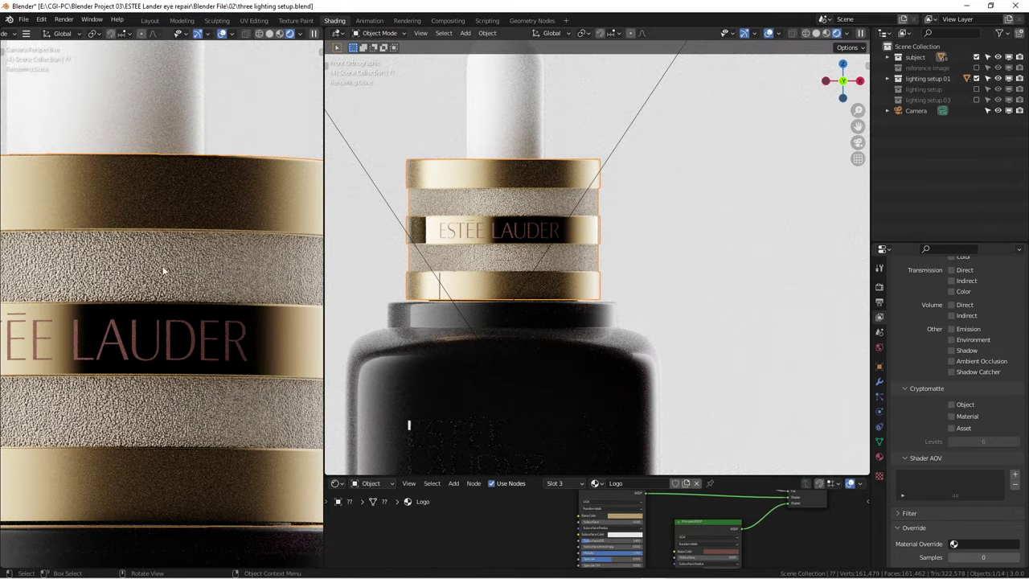
pyautogui.scroll(-8, 163, 271)
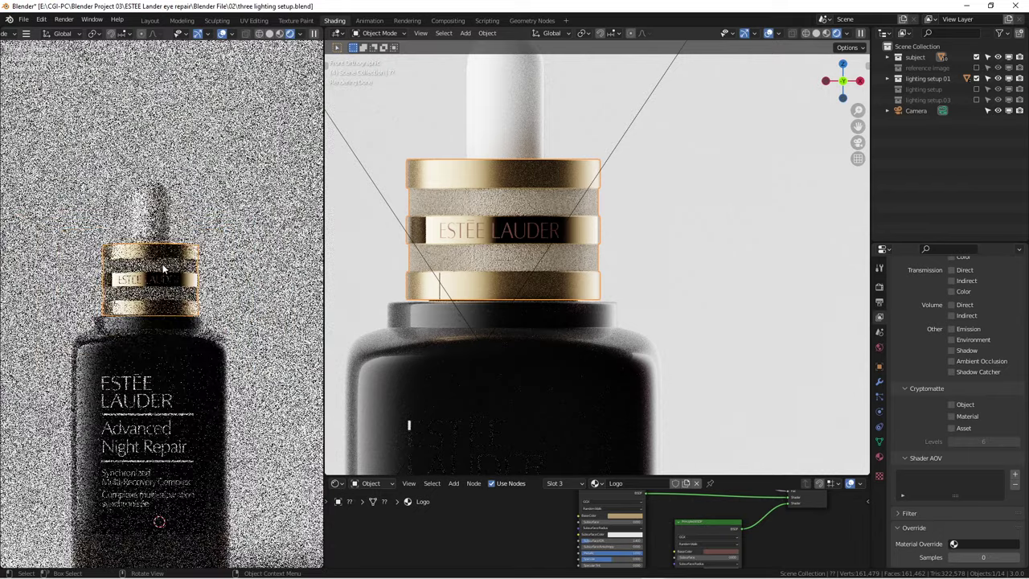
pyautogui.scroll(-1, 163, 271)
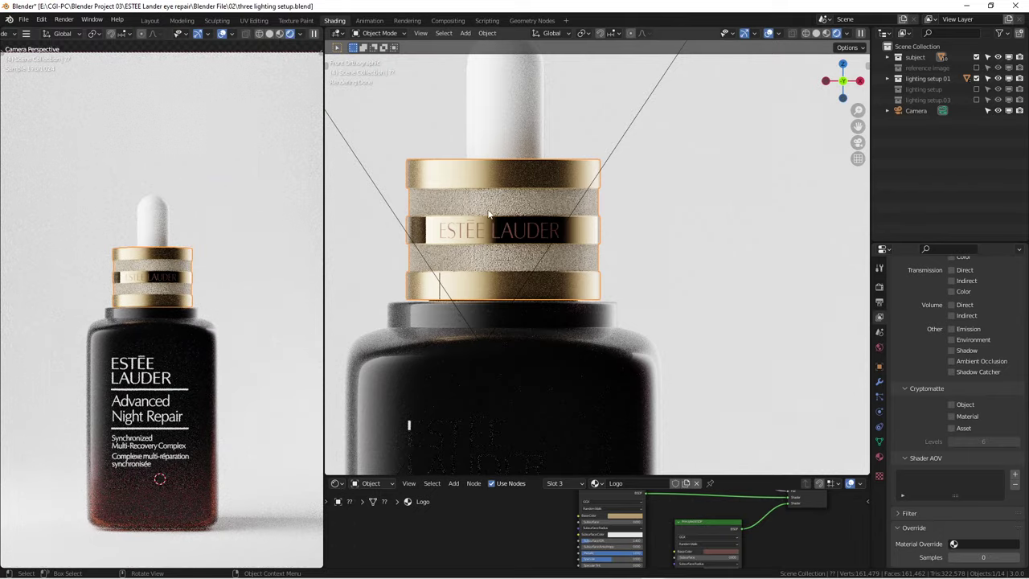
pyautogui.scroll(-8, 498, 225)
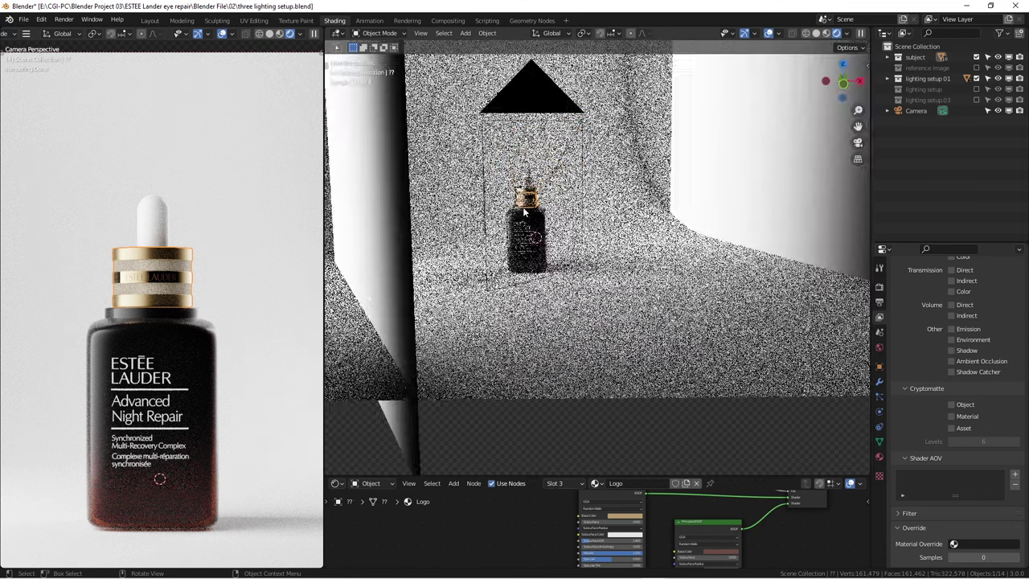
pyautogui.scroll(-3, 524, 211)
pyautogui.moveTo(524, 212); pyautogui.dragTo(515, 233, button='middle')
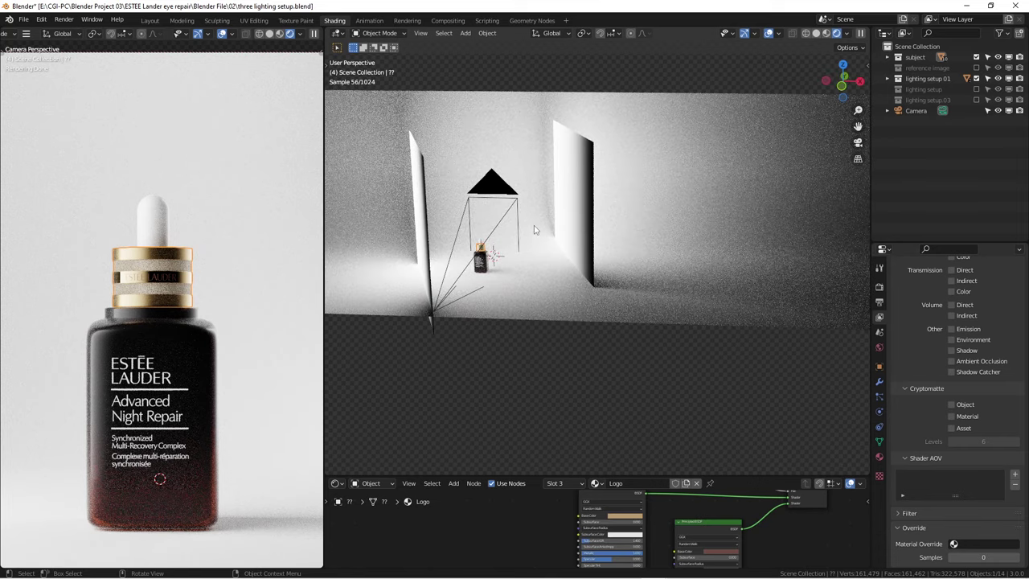
pyautogui.press('KP_1')
pyautogui.scroll(-3, 513, 234)
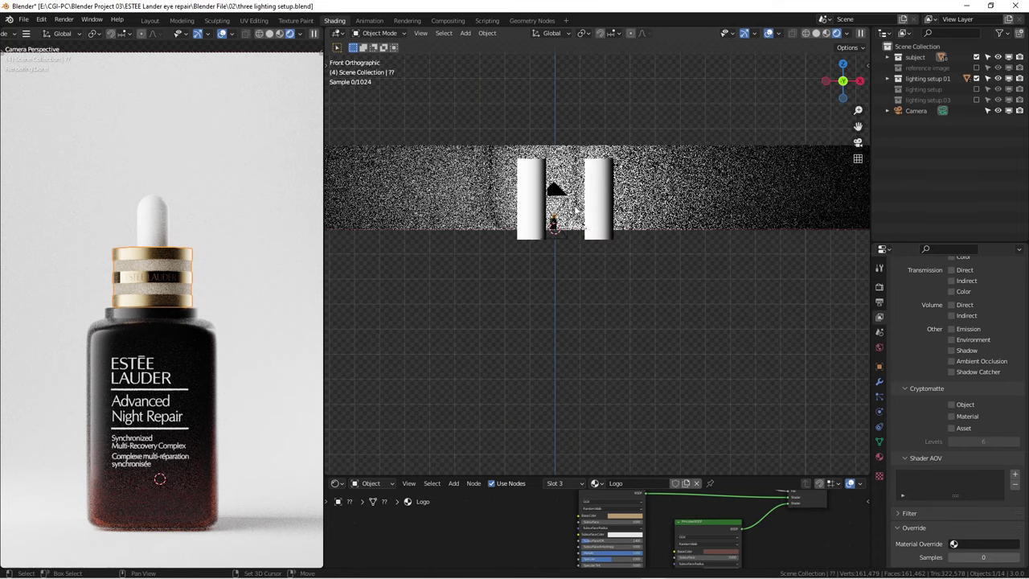
pyautogui.scroll(1, 548, 304)
# Add an area light, resize it, and rotate it -70 degrees
pyautogui.hotkey('shift', 'a')
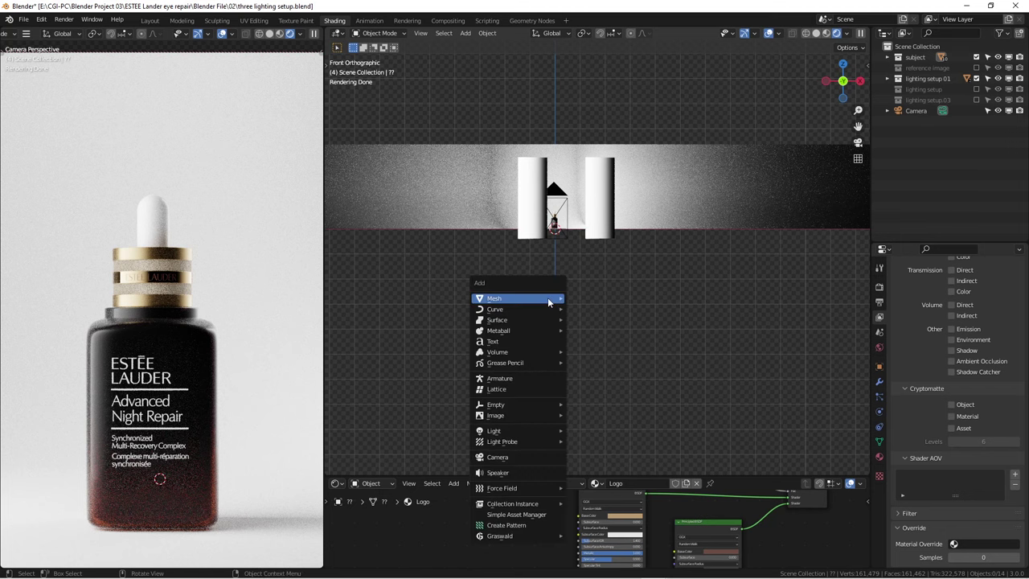
pyautogui.moveTo(547, 298)
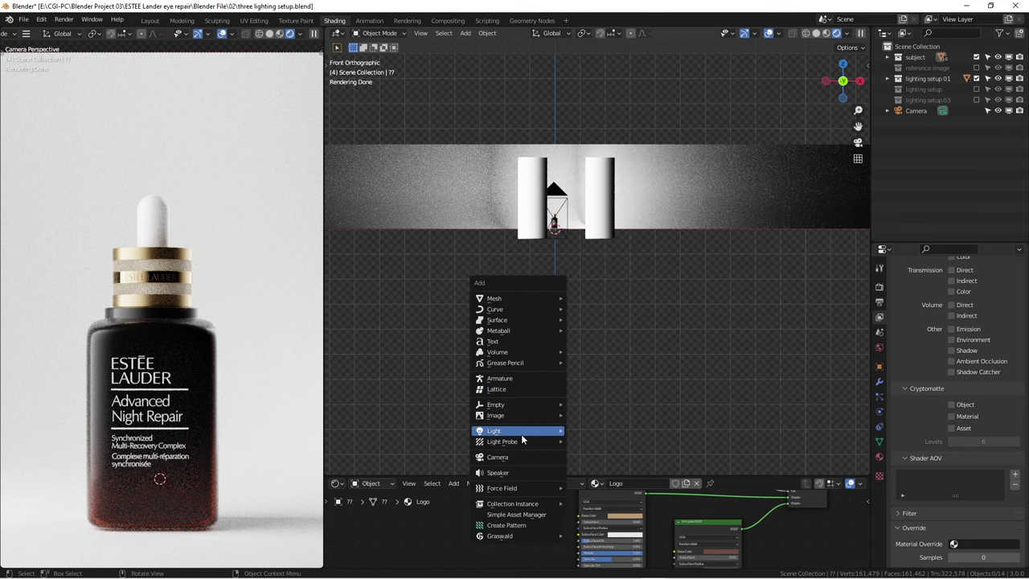
pyautogui.moveTo(523, 435)
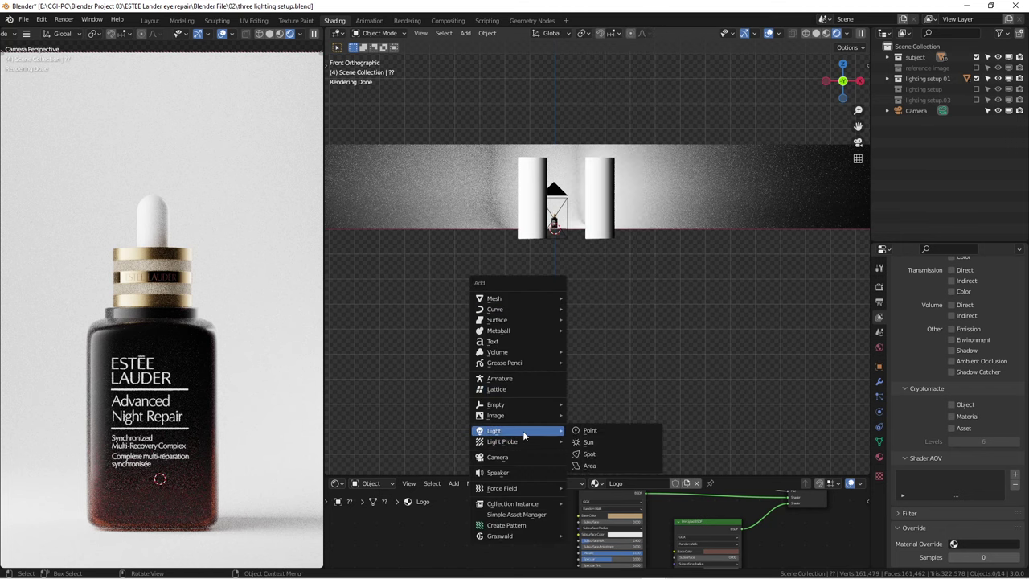
pyautogui.click(585, 467)
pyautogui.press('s')
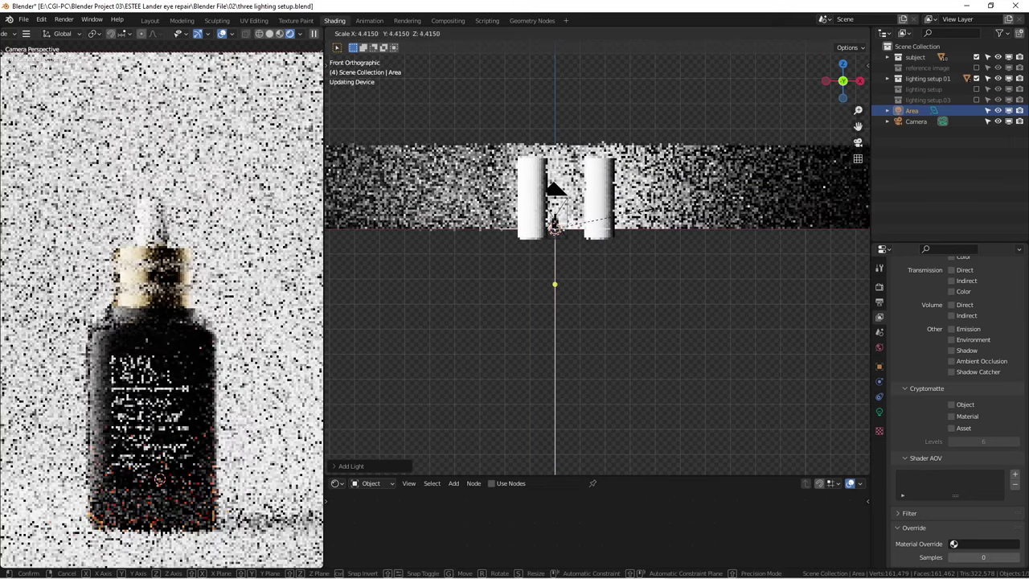
pyautogui.click(656, 228)
pyautogui.moveTo(656, 228); pyautogui.dragTo(587, 293, button='middle')
pyautogui.press('KP_1')
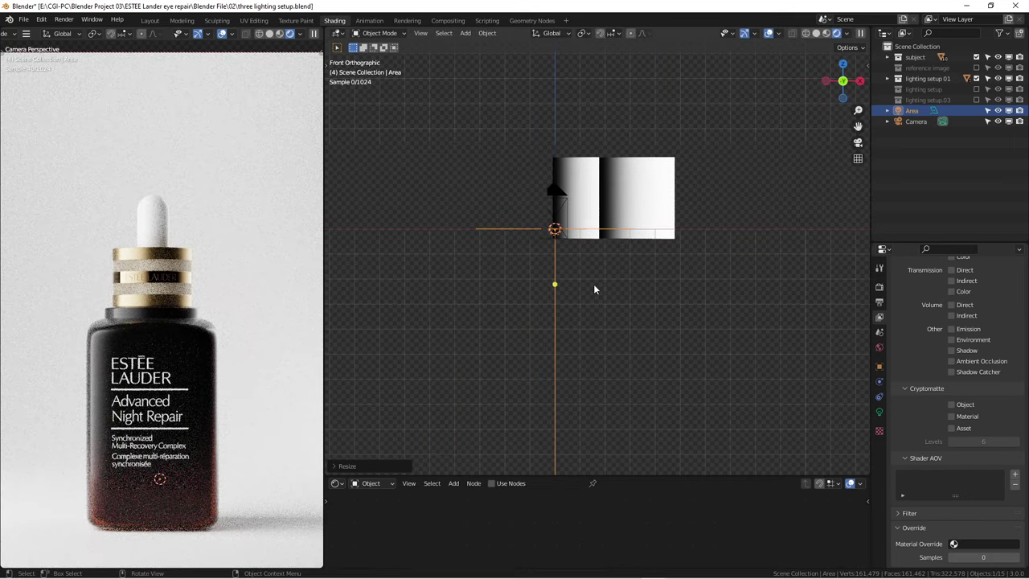
pyautogui.press('r')
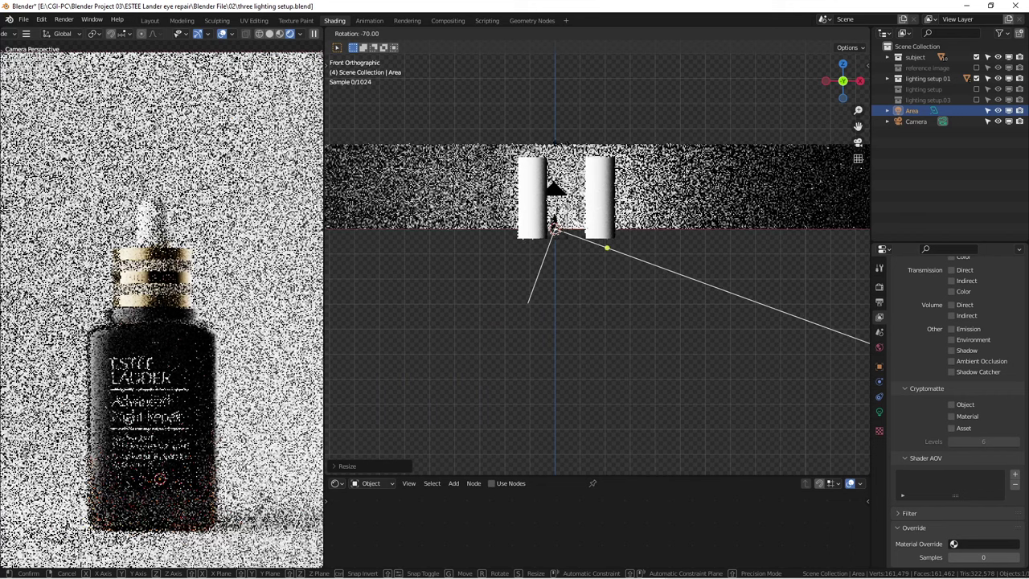
pyautogui.click(529, 149)
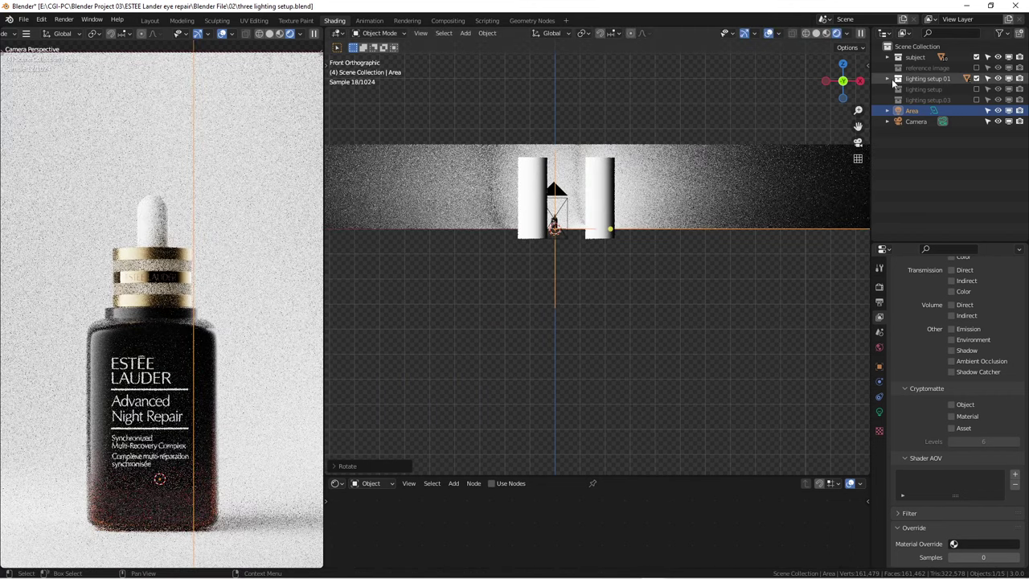
# Hide setup 01's light and light.001 panels and move the Area light beside the bottle
pyautogui.click(888, 78)
pyautogui.click(1009, 100)
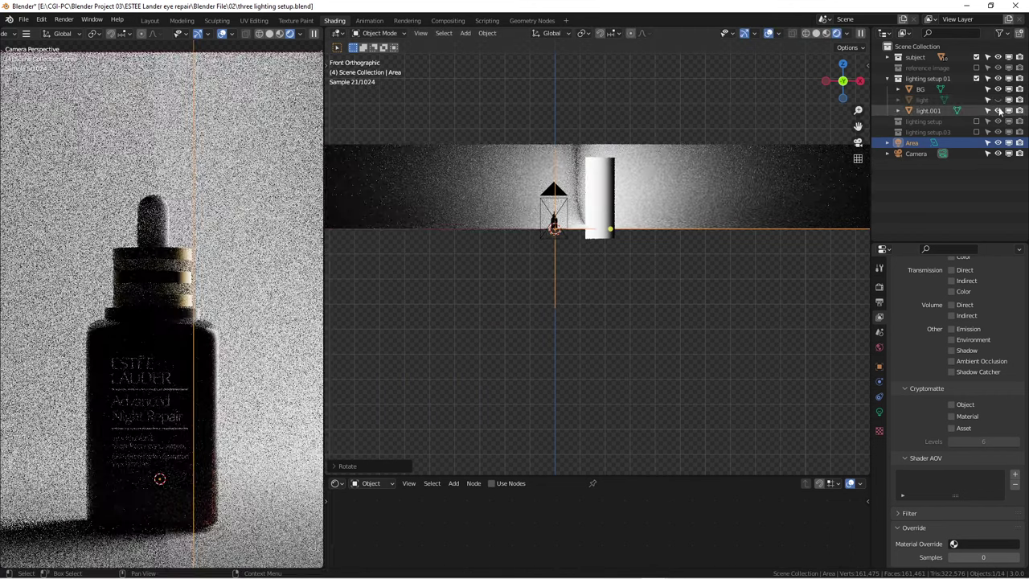
pyautogui.click(1010, 110)
pyautogui.press('KP_7')
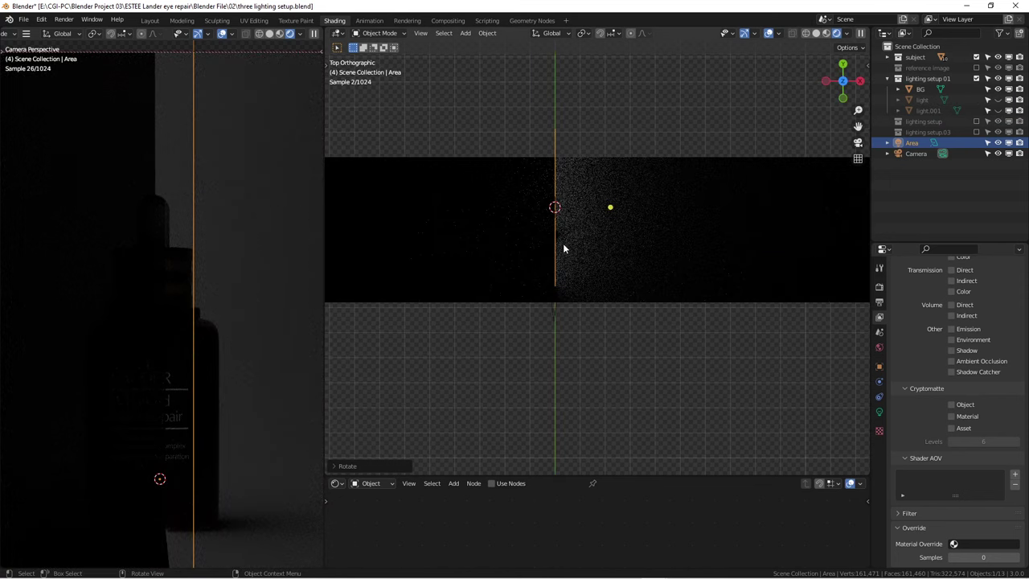
pyautogui.press('g')
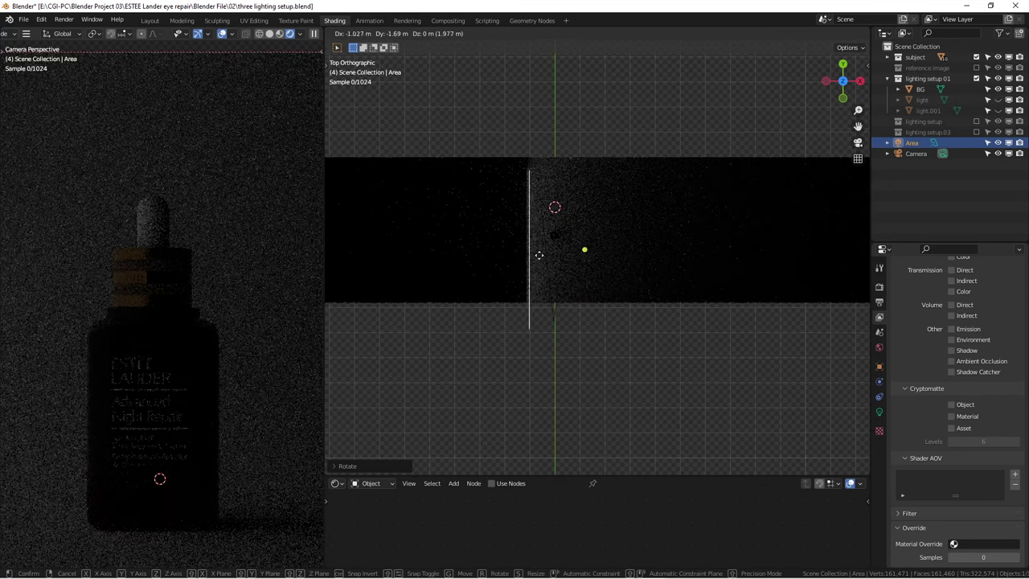
pyautogui.click(543, 264)
pyautogui.moveTo(543, 264); pyautogui.dragTo(614, 304, button='middle')
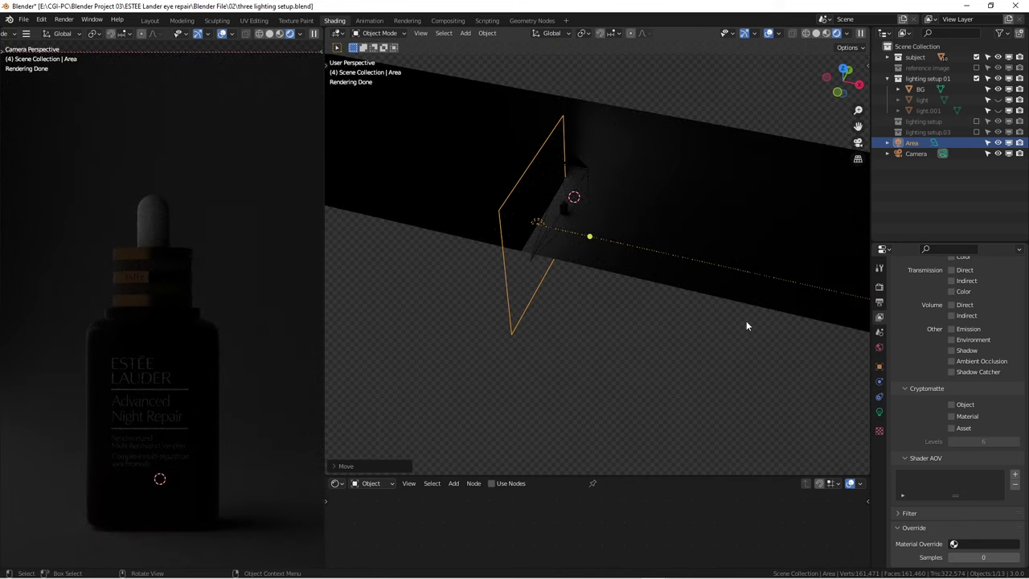
# Set the Area light's power to 500 W
pyautogui.click(879, 412)
pyautogui.doubleClick(976, 358)
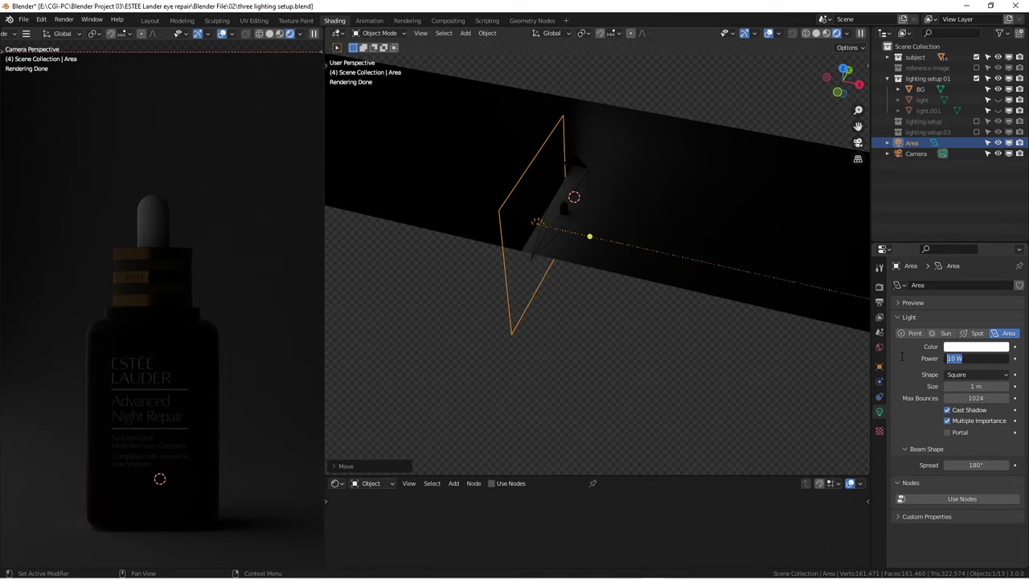
pyautogui.write('500')
pyautogui.press('Return')
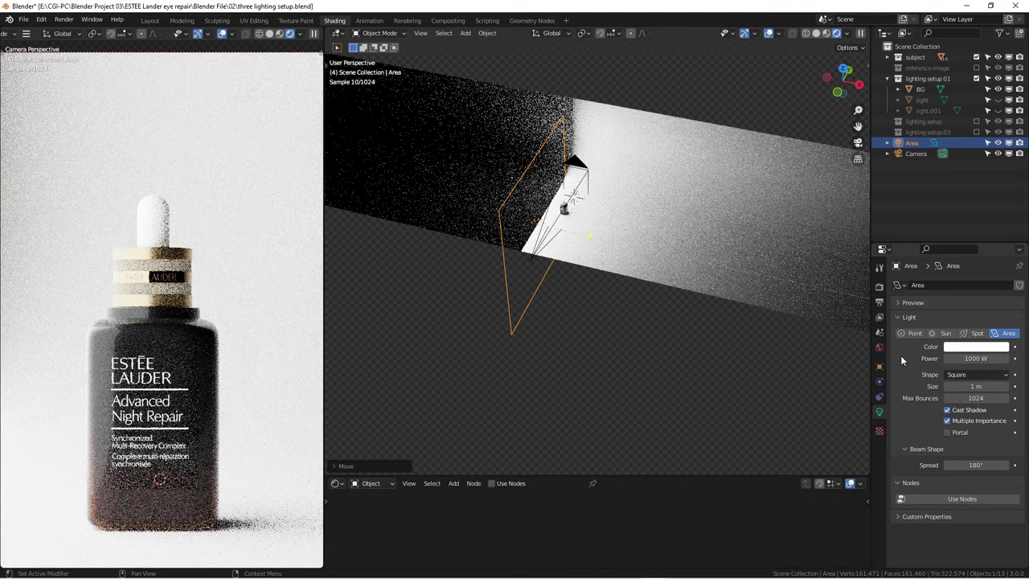
# In top view, shrink, rotate and reposition the Area light
pyautogui.moveTo(738, 319); pyautogui.dragTo(656, 304, button='middle')
pyautogui.press('KP_7')
pyautogui.press('s')
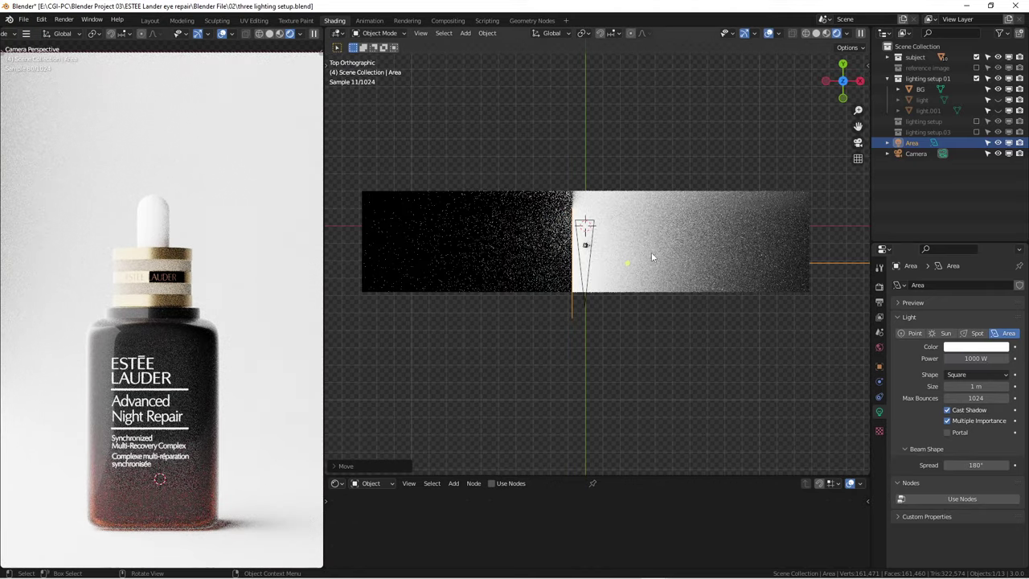
pyautogui.click(587, 263)
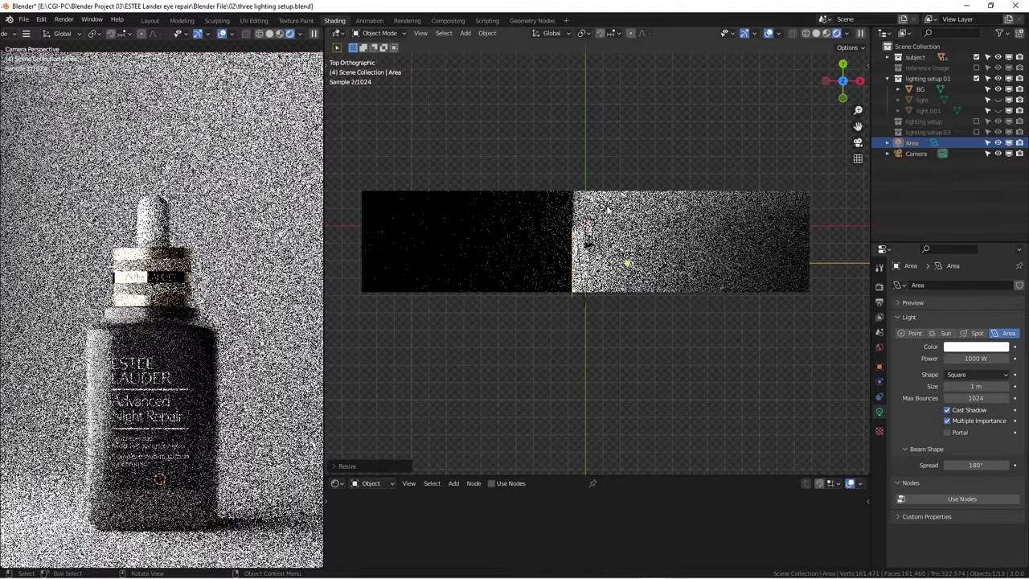
pyautogui.scroll(2, 587, 263)
pyautogui.press('r')
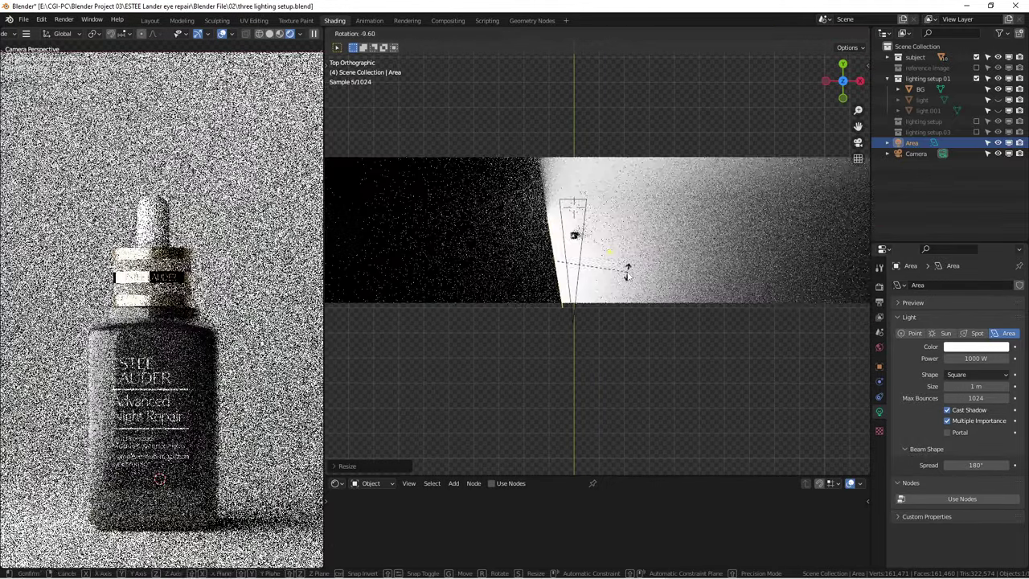
pyautogui.click(627, 273)
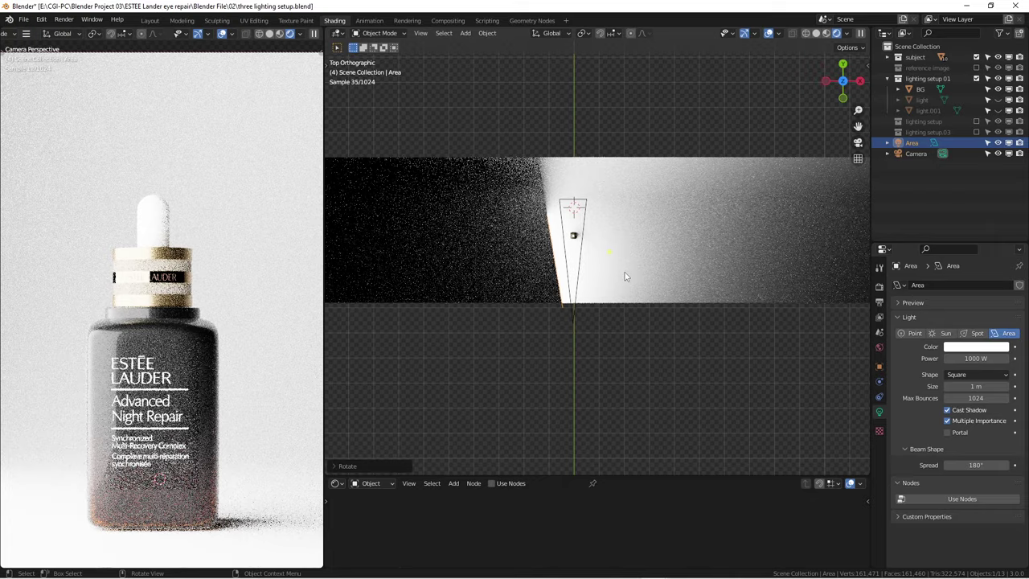
pyautogui.press('g')
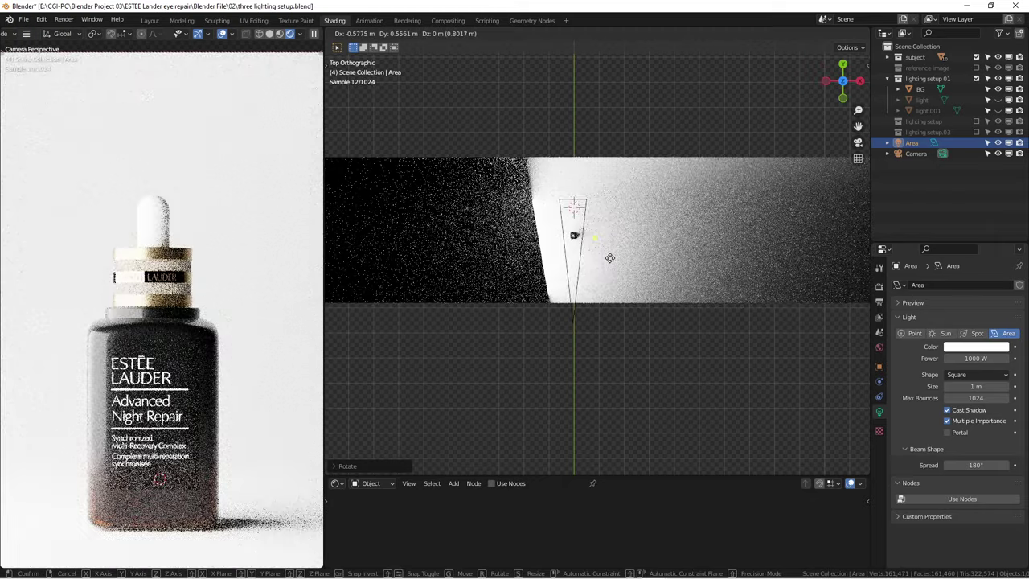
pyautogui.click(611, 257)
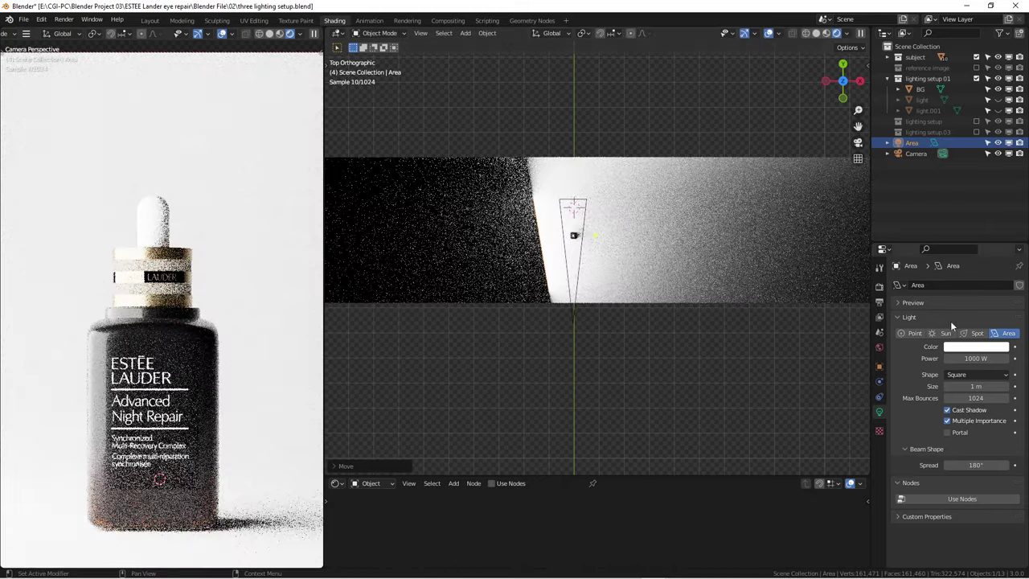
# Re-enter 500 W as the Area light's power and review the brighter camera render
pyautogui.click(973, 363)
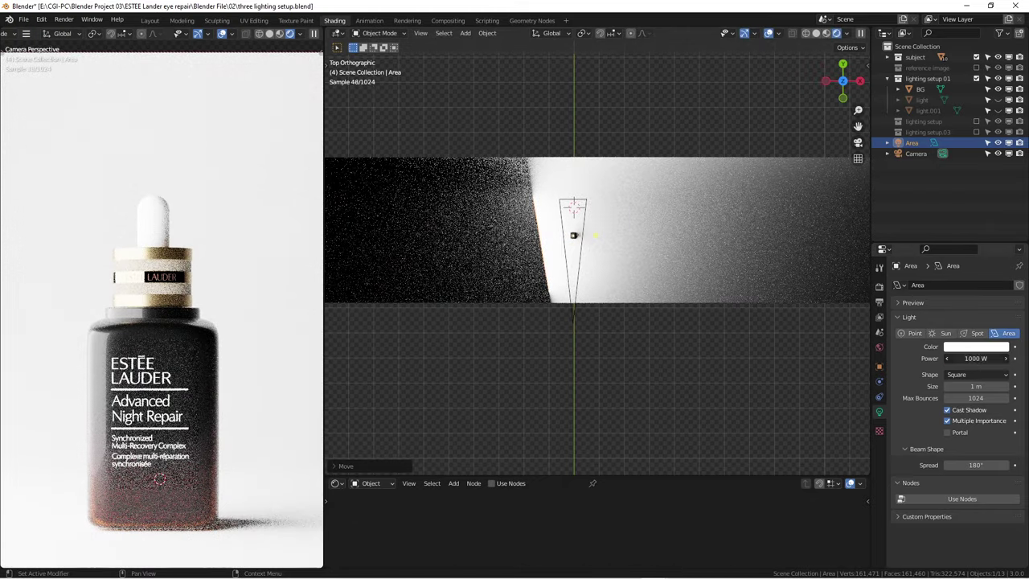
pyautogui.click(963, 359)
pyautogui.moveTo(964, 359); pyautogui.dragTo(918, 357)
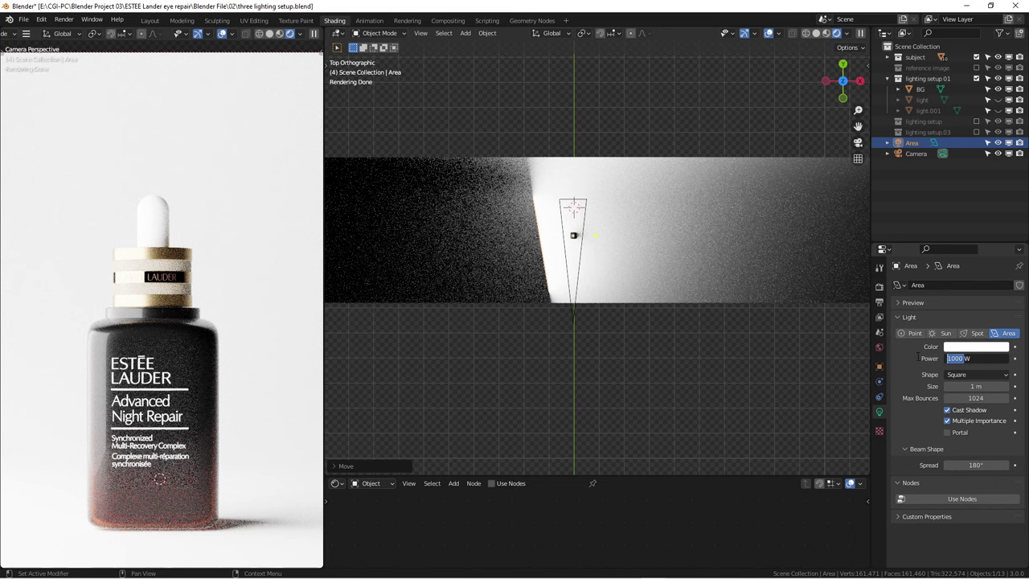
pyautogui.write('500')
pyautogui.press('Return')
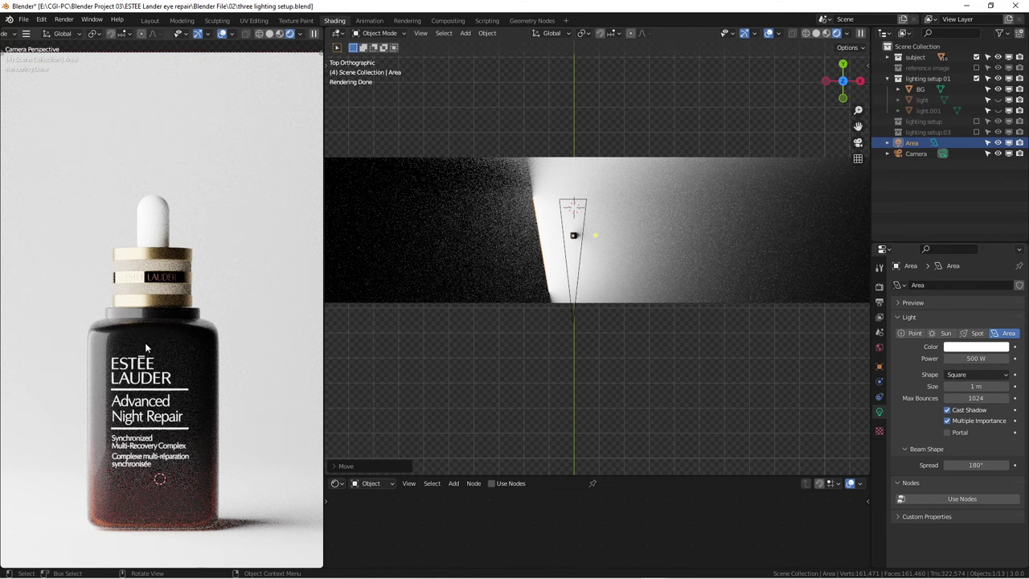
pyautogui.keyDown('shift'); pyautogui.moveTo(145, 342); pyautogui.dragTo(144, 293, button='middle'); pyautogui.keyUp('shift')
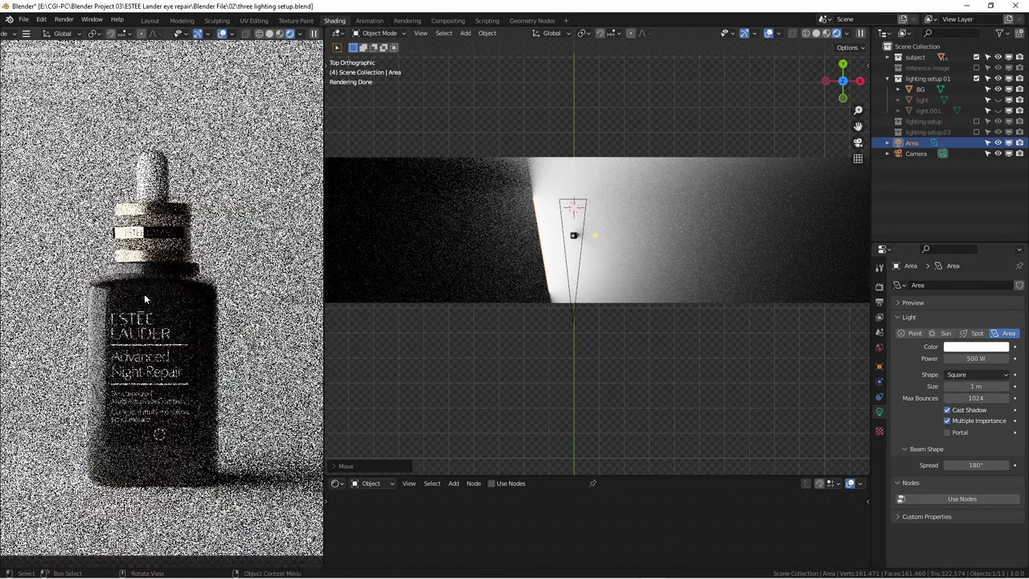
pyautogui.scroll(2, 144, 293)
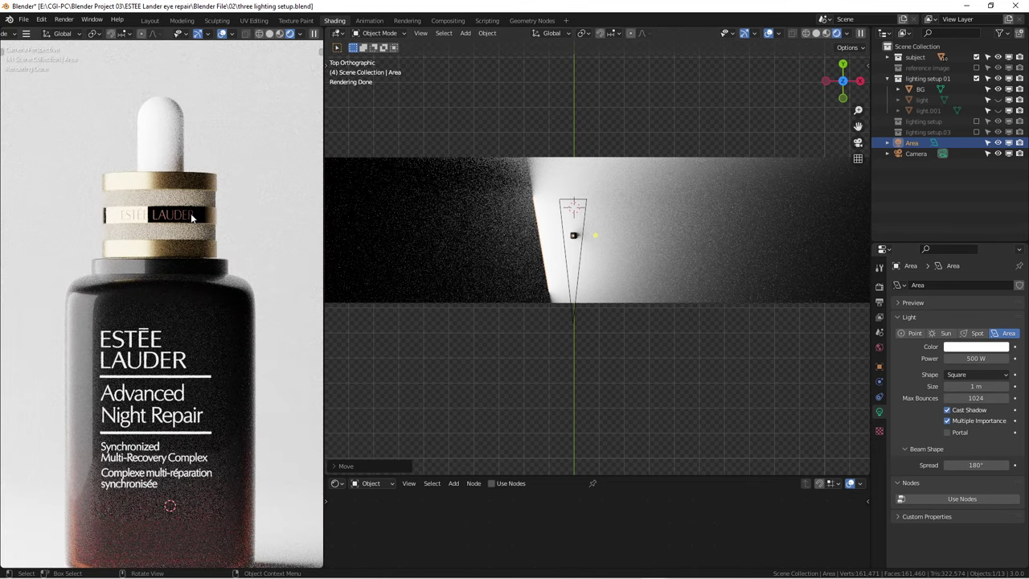
pyautogui.scroll(4, 191, 213)
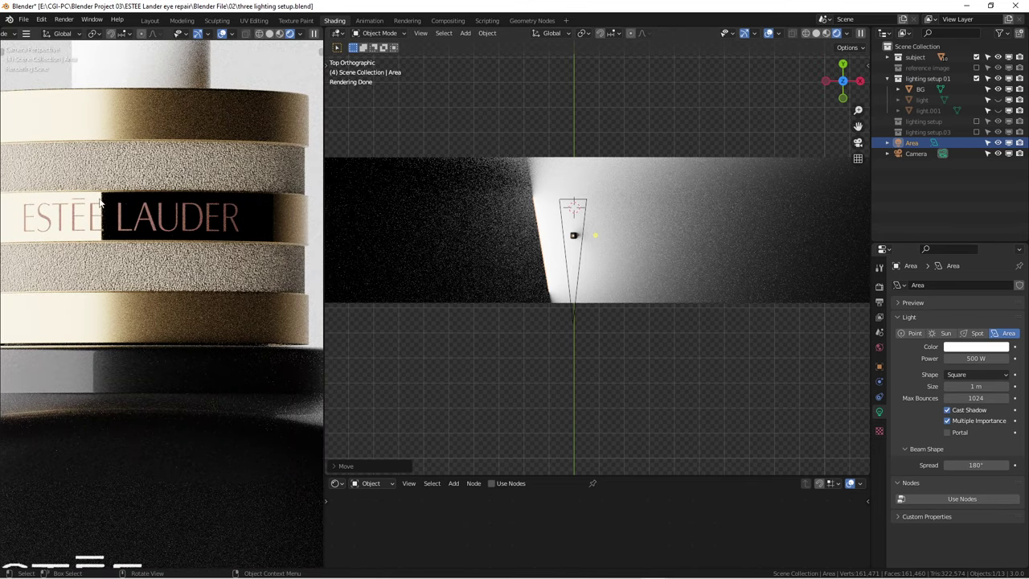
pyautogui.scroll(-3, 106, 217)
pyautogui.scroll(-1, 81, 236)
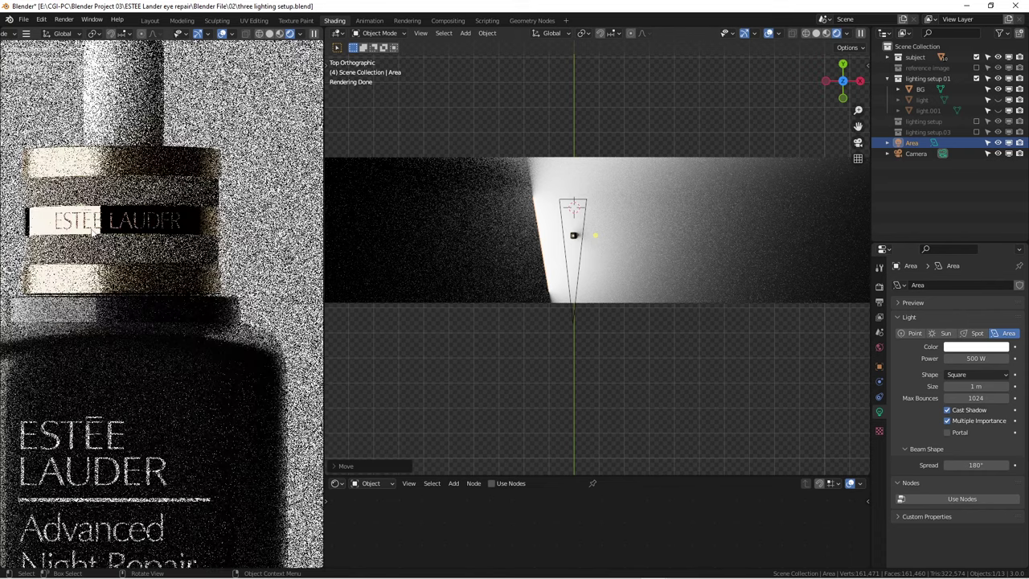
pyautogui.scroll(-2, 113, 276)
pyautogui.scroll(2, 66, 309)
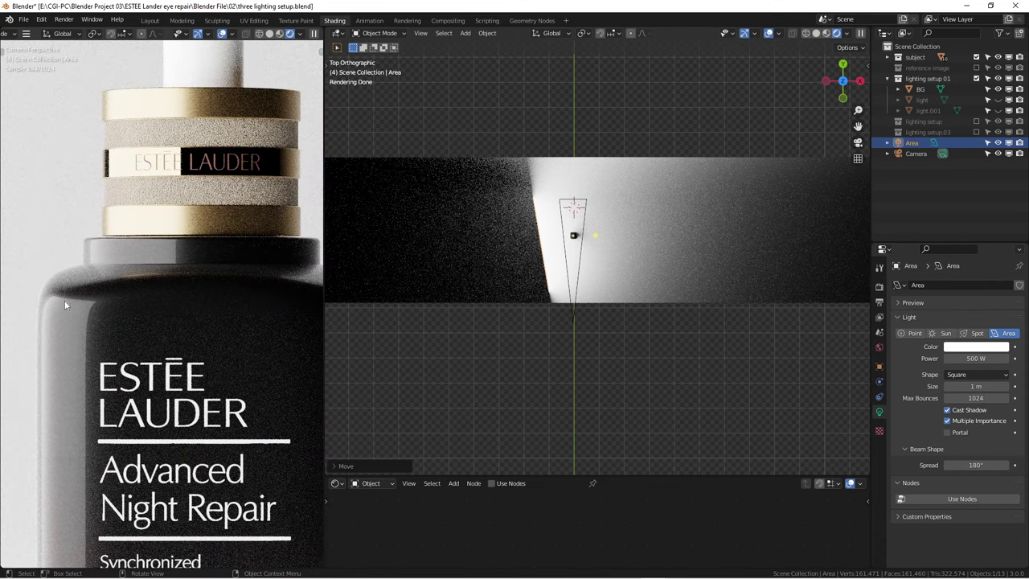
pyautogui.scroll(-3, 83, 345)
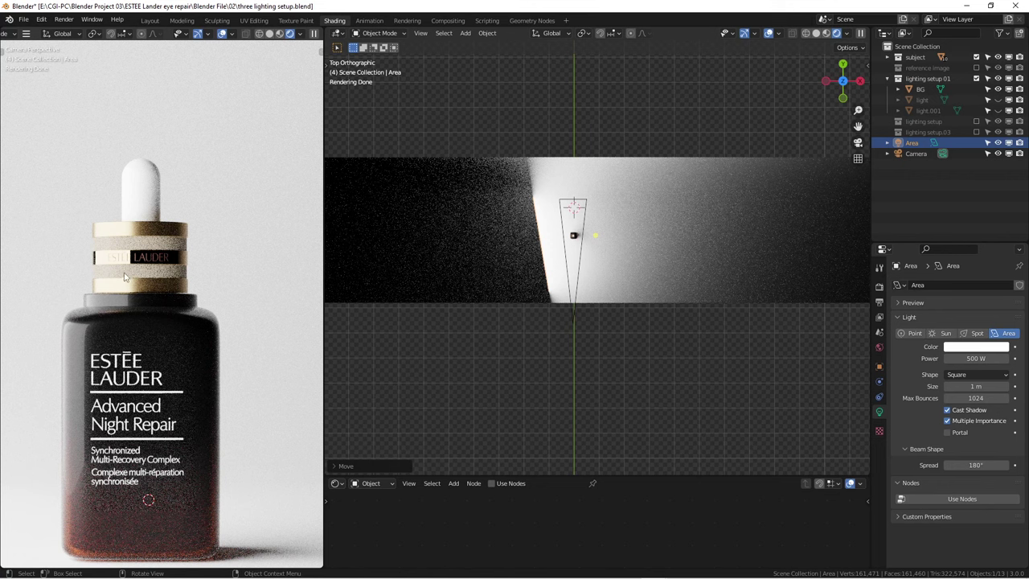
pyautogui.scroll(1, 122, 265)
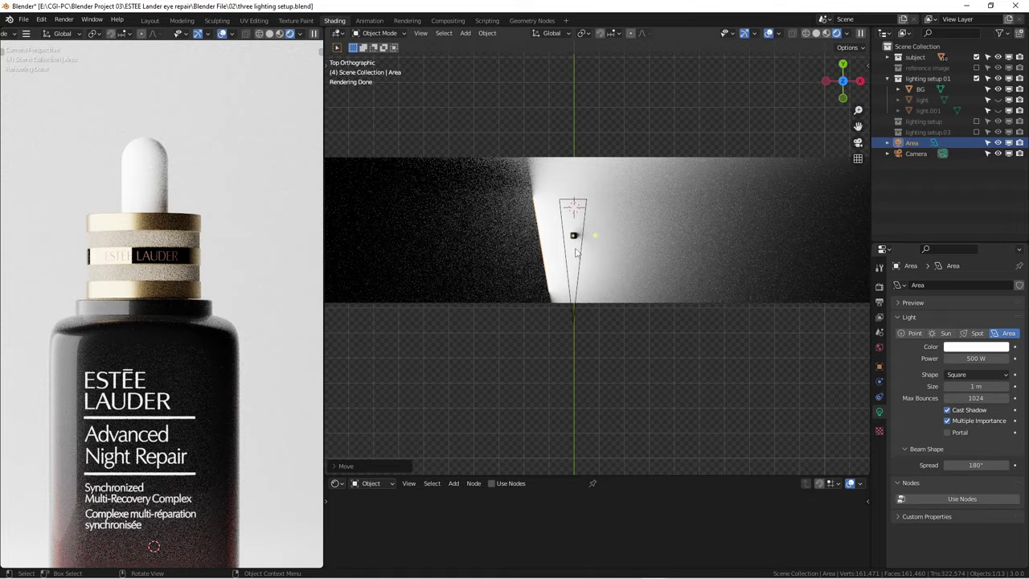
pyautogui.scroll(-1, 576, 252)
pyautogui.scroll(-2, 571, 254)
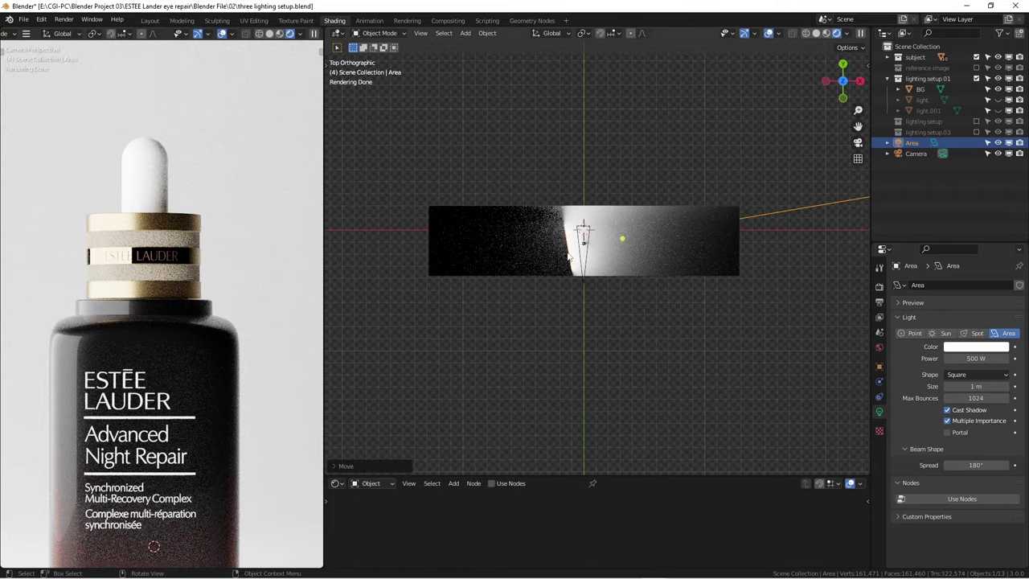
# Duplicate the Area light as Area.001, place it opposite the original and angle it toward the bottle
pyautogui.hotkey('shift', 'd')
pyautogui.click(608, 248)
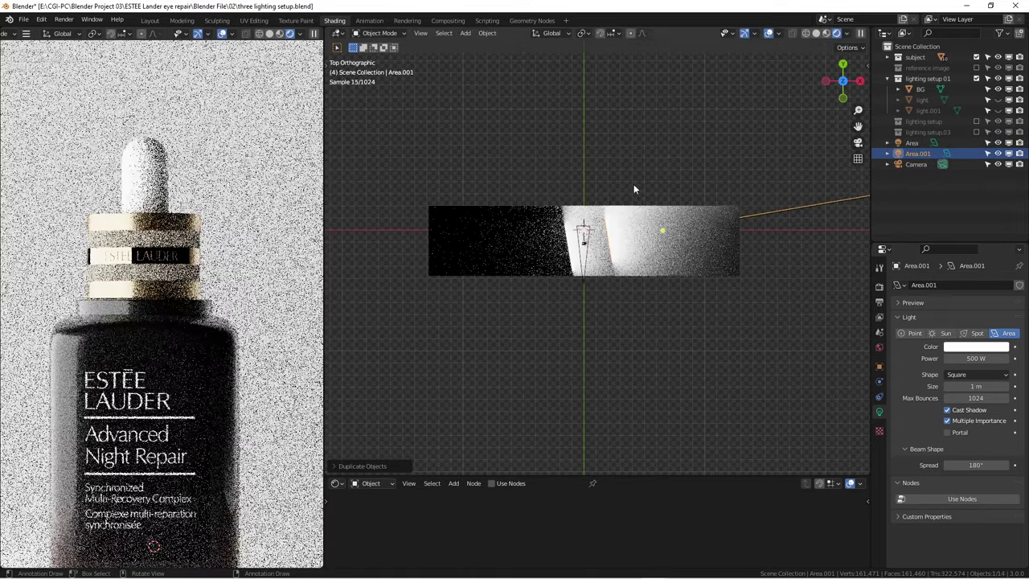
pyautogui.press('r')
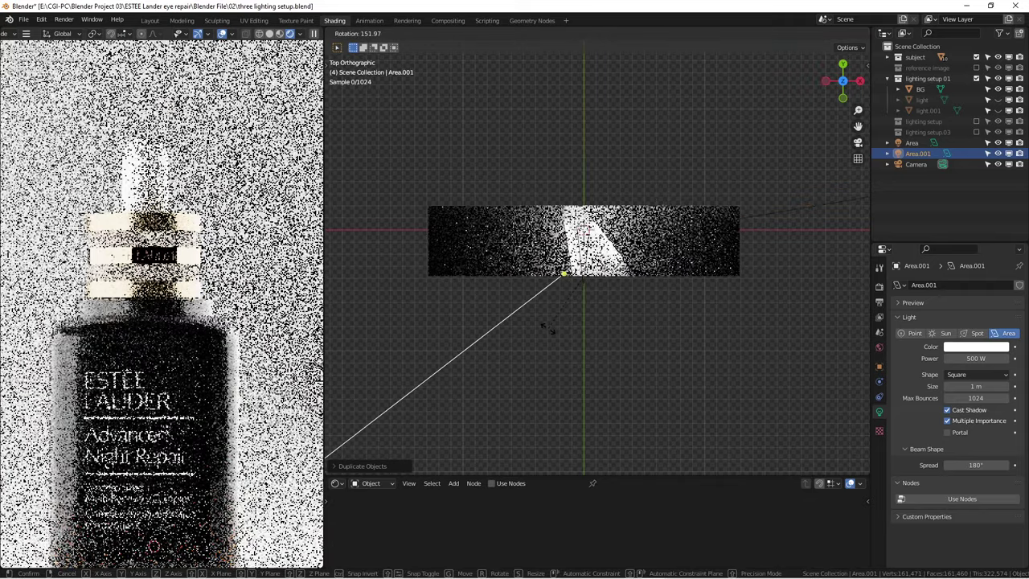
pyautogui.click(548, 329)
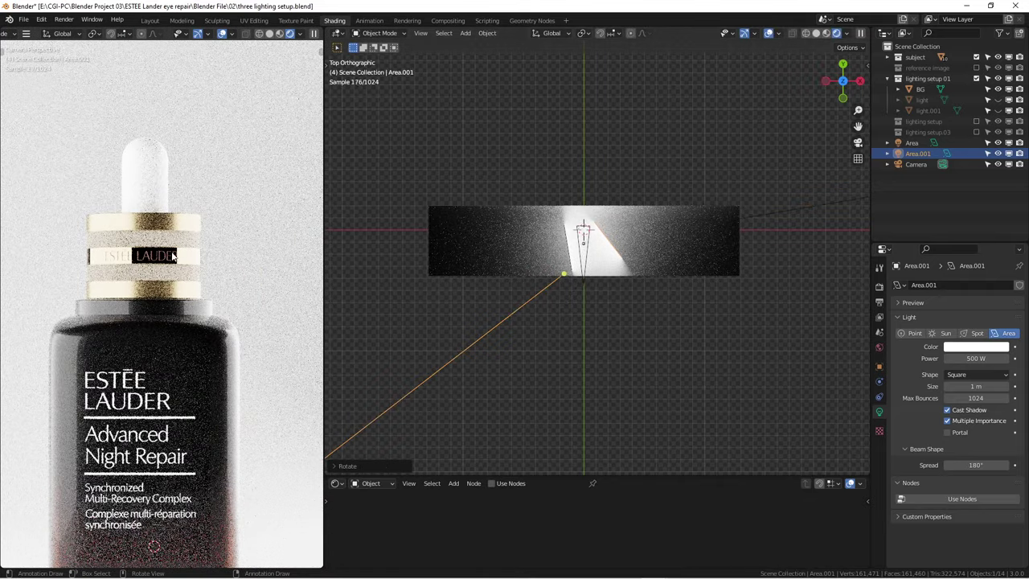
pyautogui.scroll(-1, 173, 273)
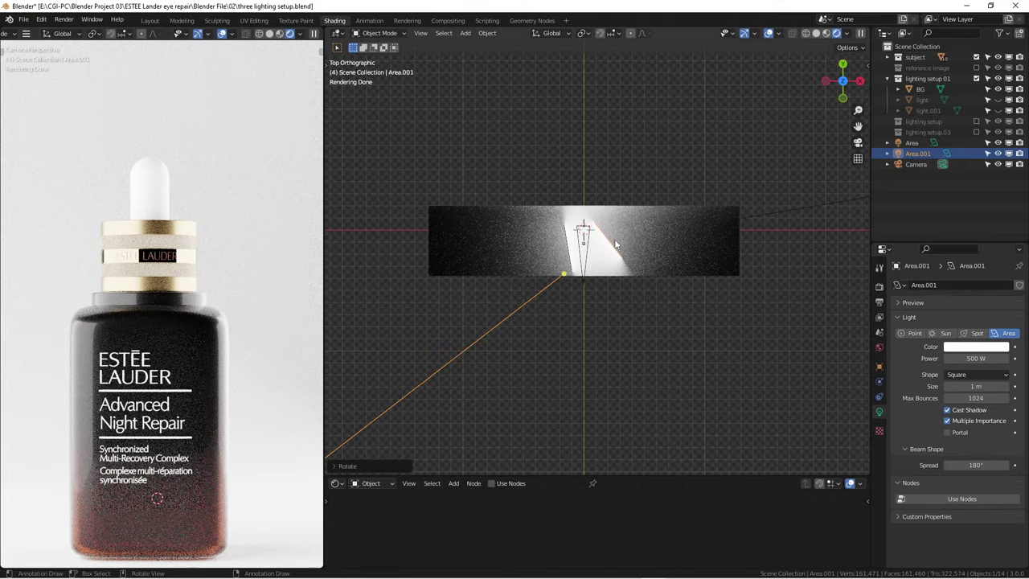
pyautogui.press('r')
pyautogui.press('Escape')
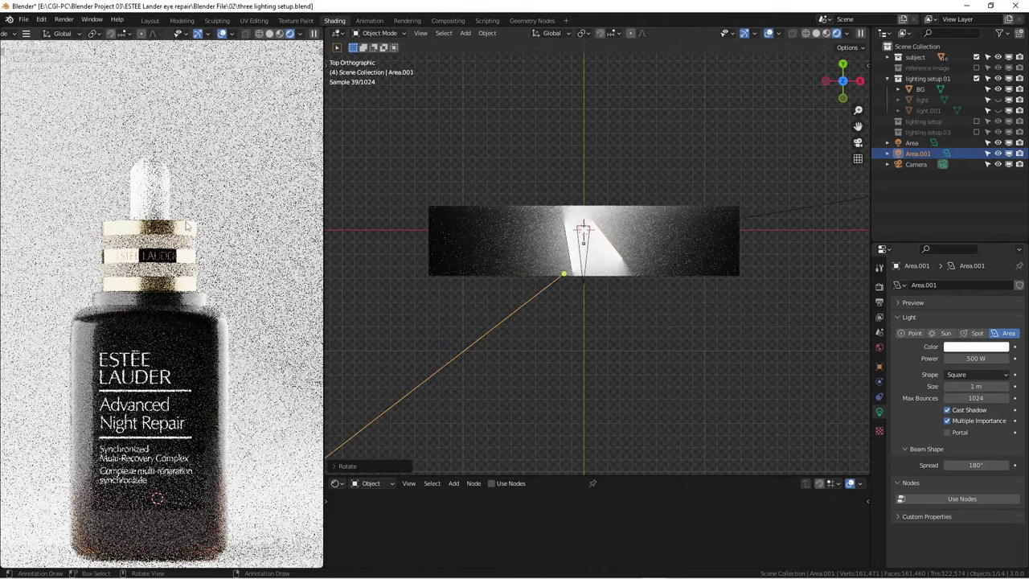
pyautogui.scroll(3, 187, 227)
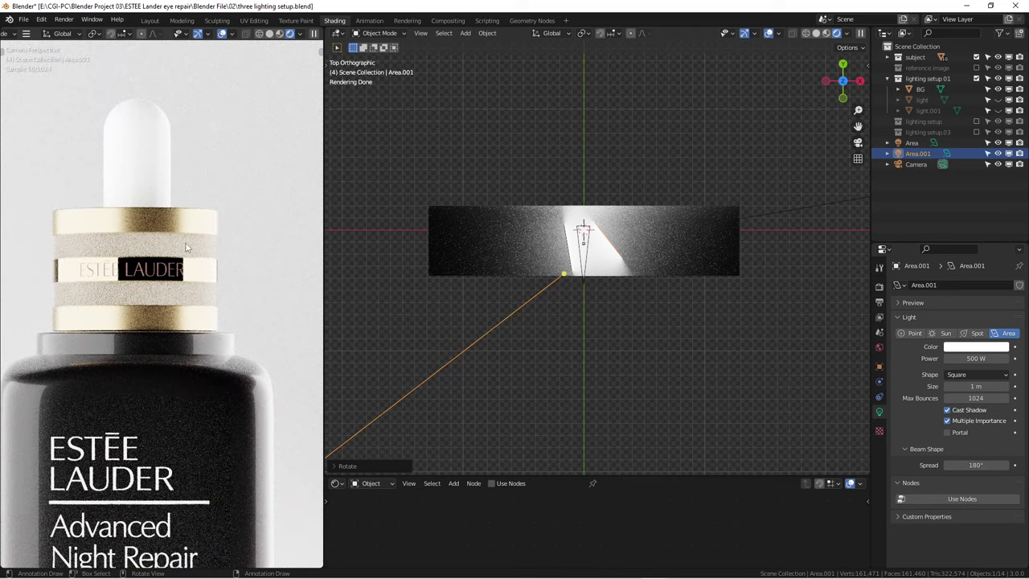
pyautogui.scroll(-3, 182, 318)
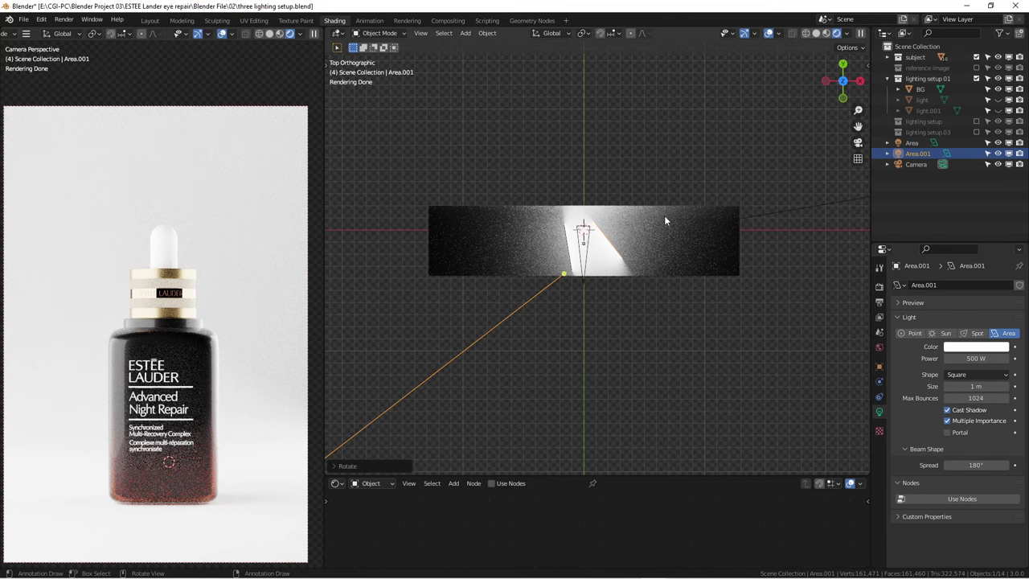
pyautogui.moveTo(618, 225); pyautogui.dragTo(670, 253, button='middle')
pyautogui.click(495, 302)
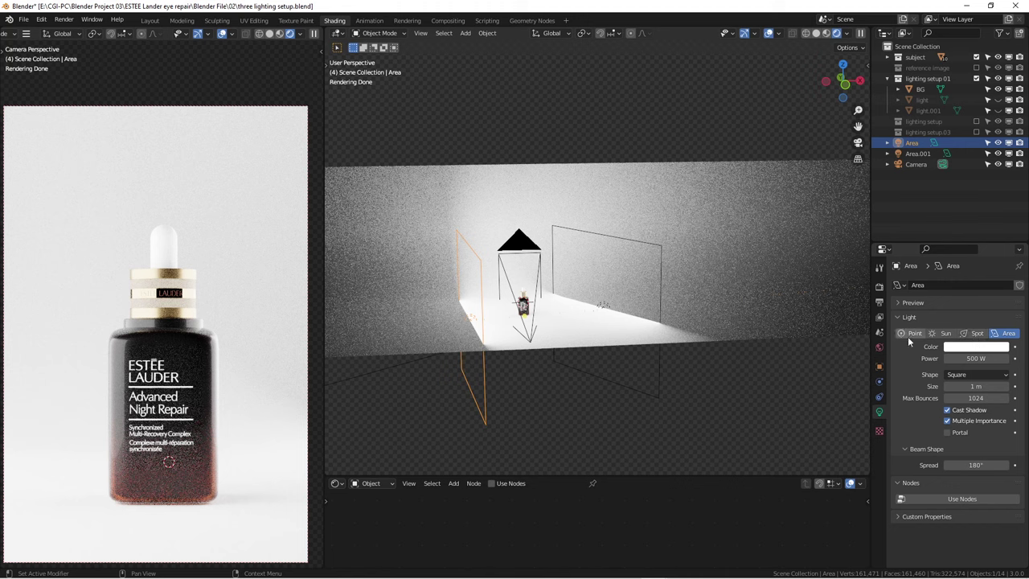
# Delete both area lights, Area and Area.001
pyautogui.click(479, 293)
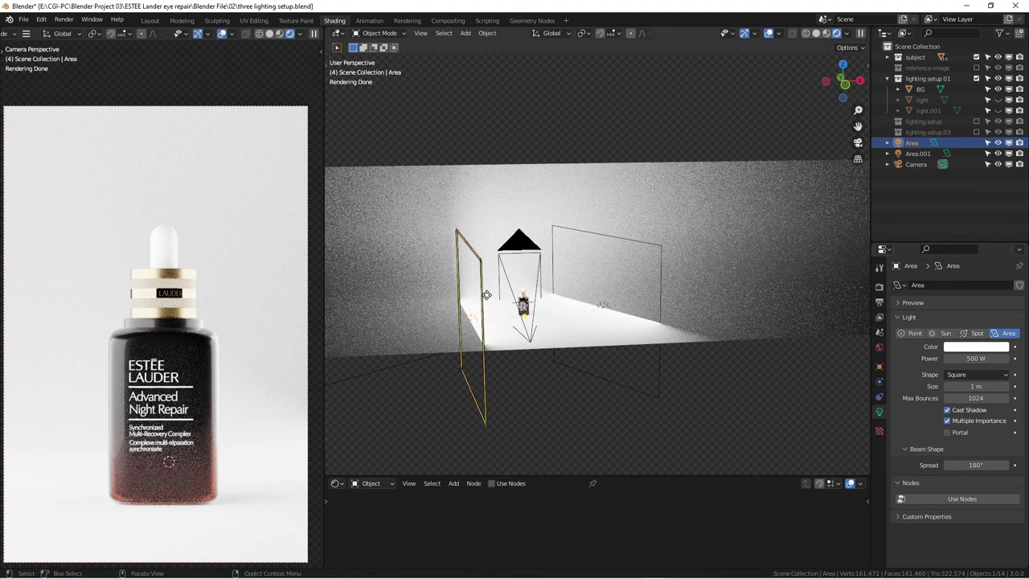
pyautogui.press('r')
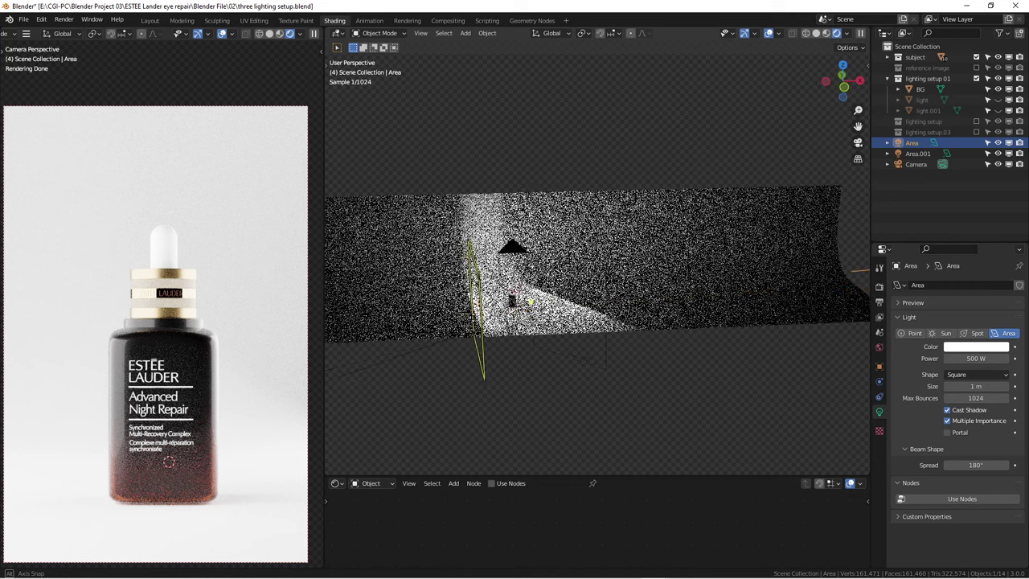
pyautogui.click(471, 287)
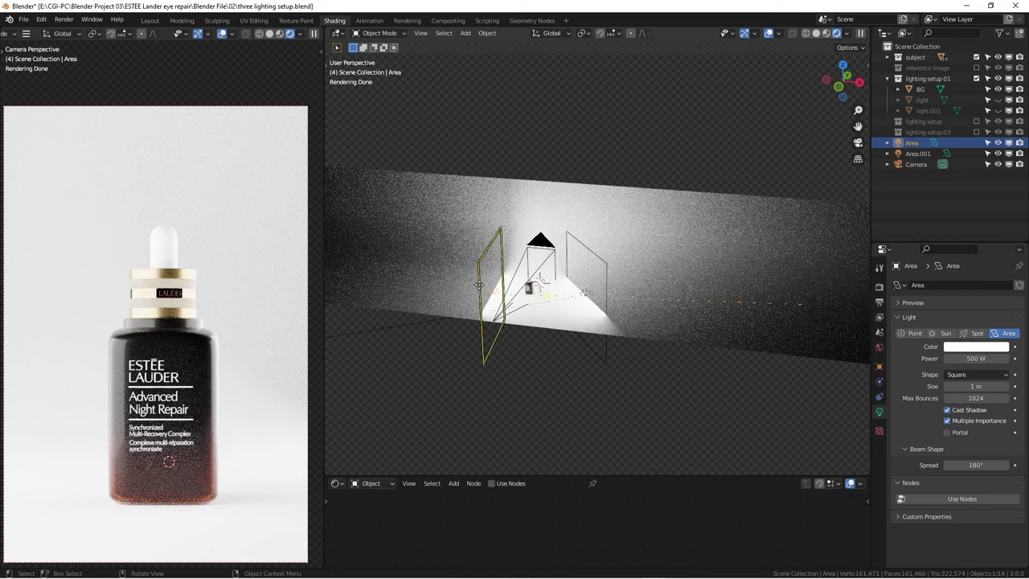
pyautogui.press('x')
pyautogui.click(480, 285)
pyautogui.click(590, 276)
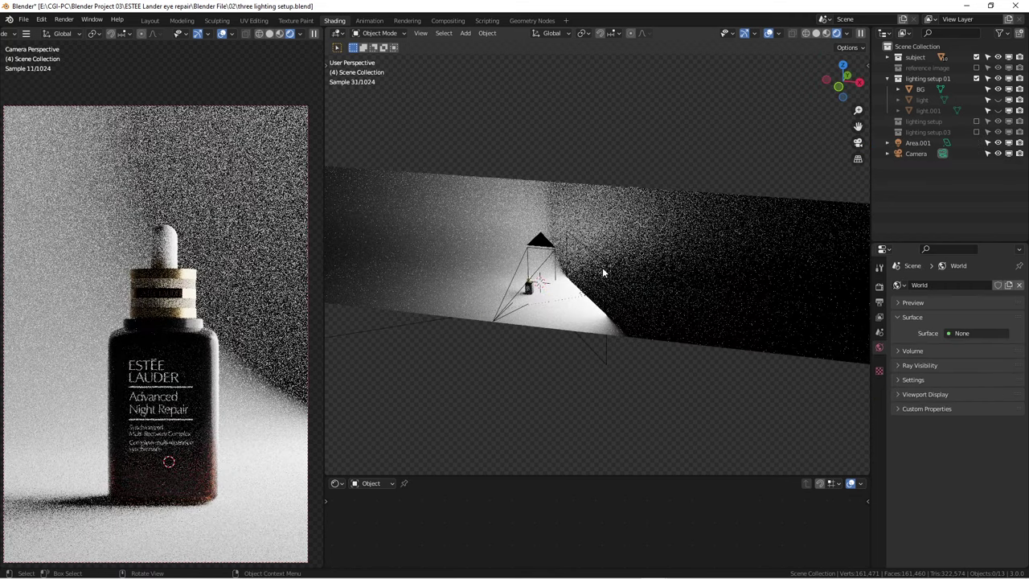
pyautogui.click(607, 265)
pyautogui.press('x')
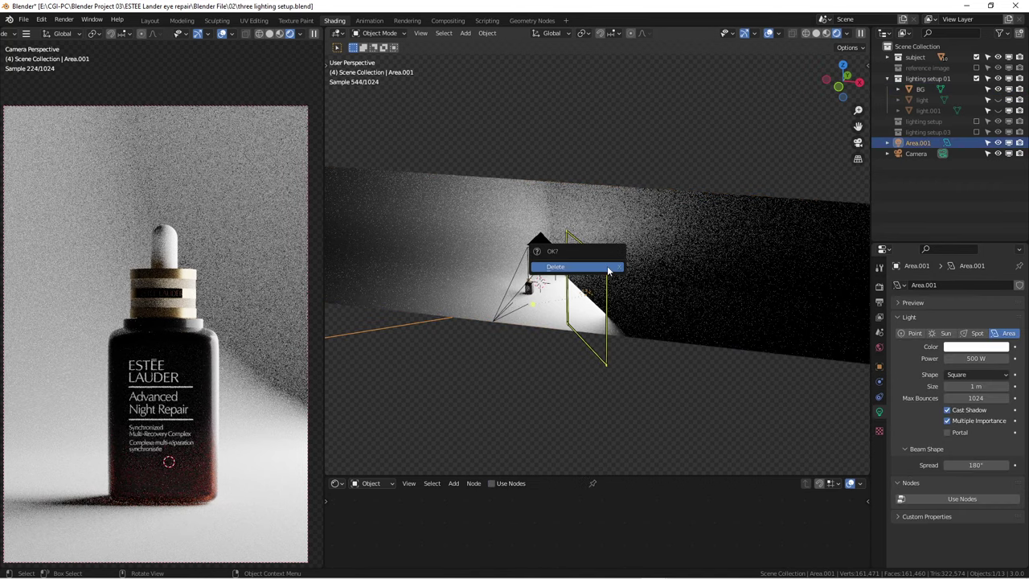
pyautogui.click(587, 269)
# Make the light and light.001 panels visible again around the bottle
pyautogui.moveTo(998, 100); pyautogui.dragTo(998, 110)
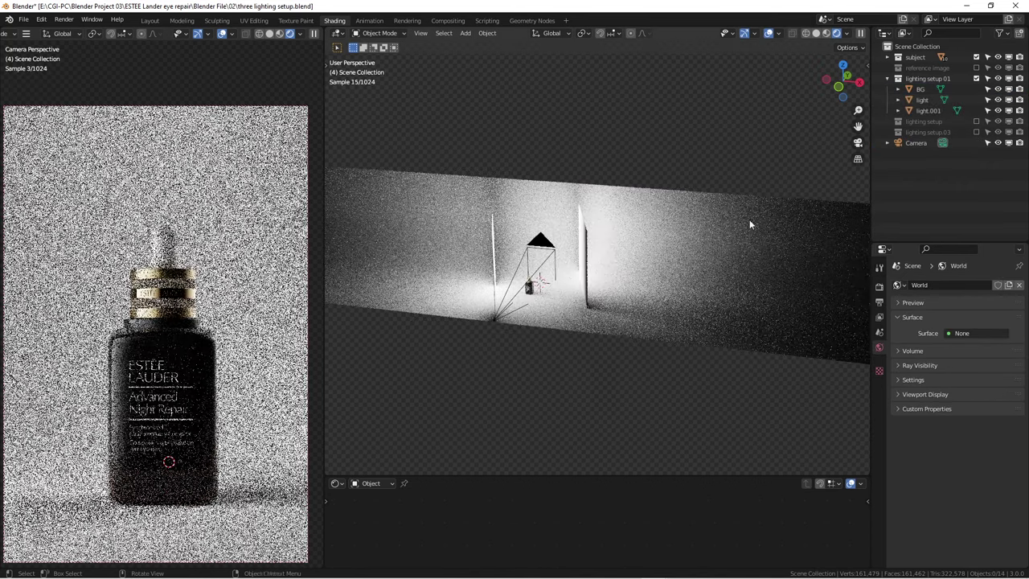
pyautogui.moveTo(840, 81); pyautogui.dragTo(845, 34)
pyautogui.scroll(4, 528, 255)
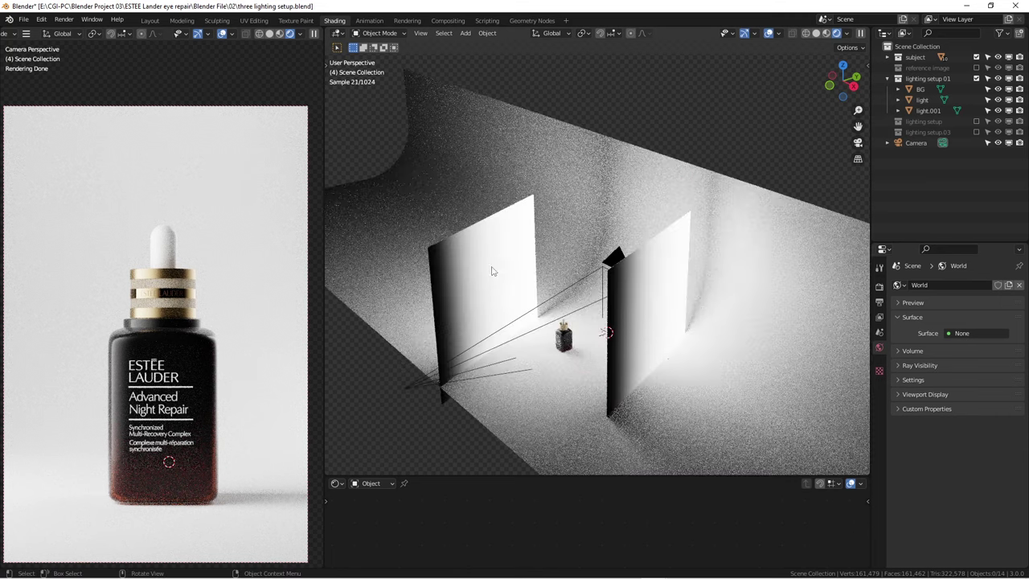
pyautogui.scroll(3, 473, 280)
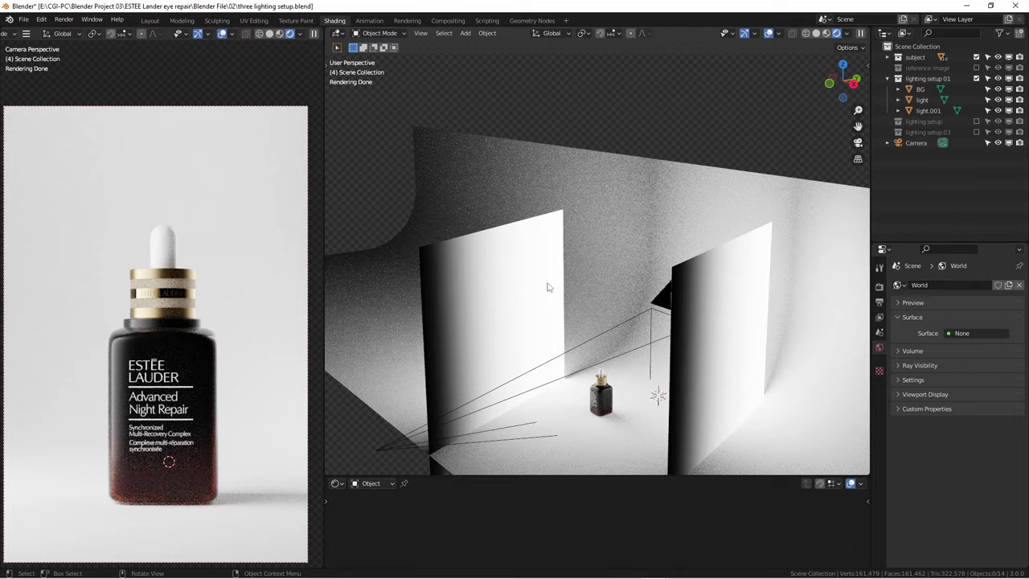
pyautogui.moveTo(520, 319); pyautogui.dragTo(428, 338, button='middle')
pyautogui.scroll(8, 176, 320)
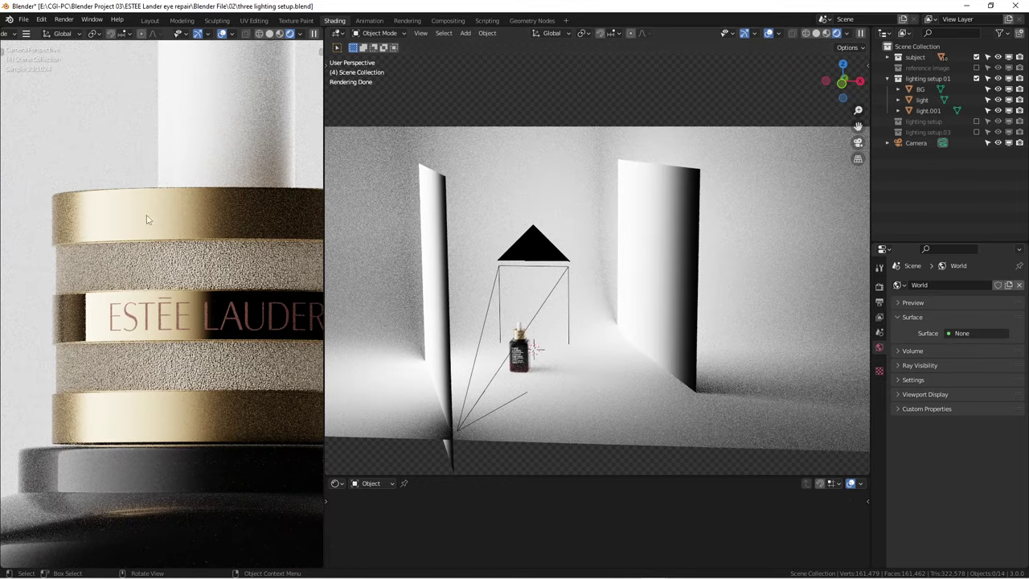
pyautogui.scroll(-2, 70, 239)
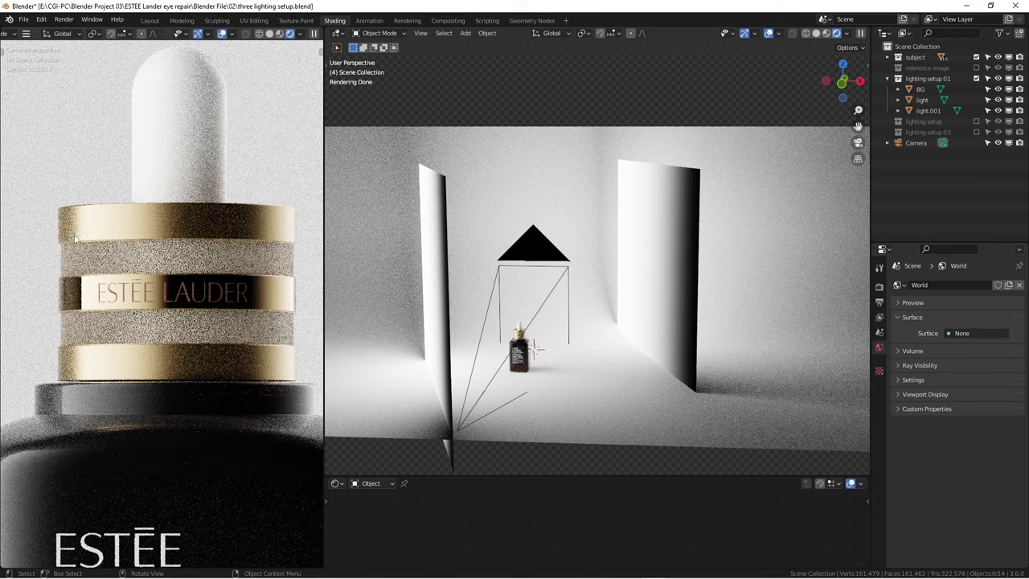
pyautogui.moveTo(456, 281); pyautogui.dragTo(454, 265, button='middle')
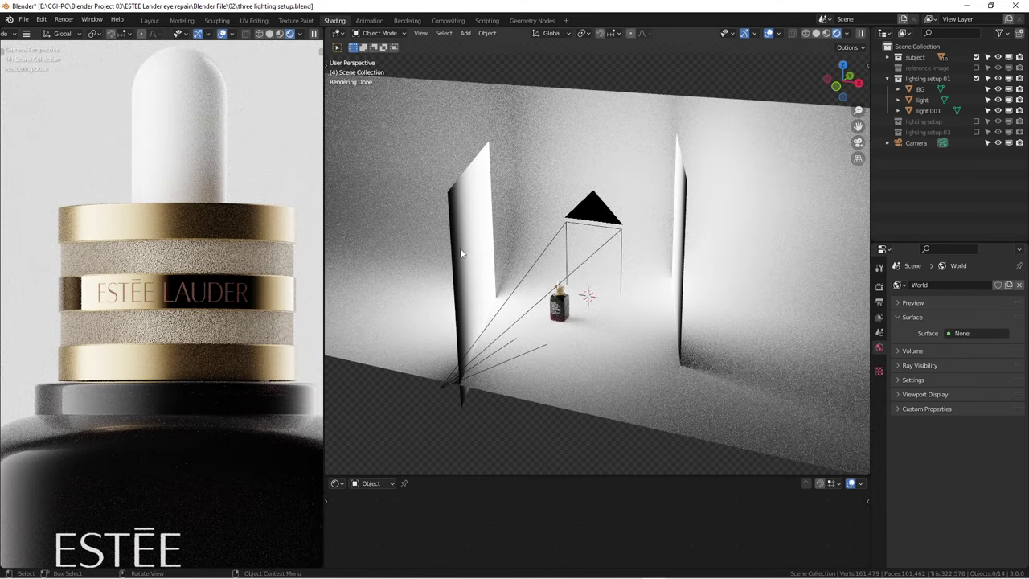
# Move the left panel light to a new position in top view
pyautogui.click(461, 253)
pyautogui.press('KP_7')
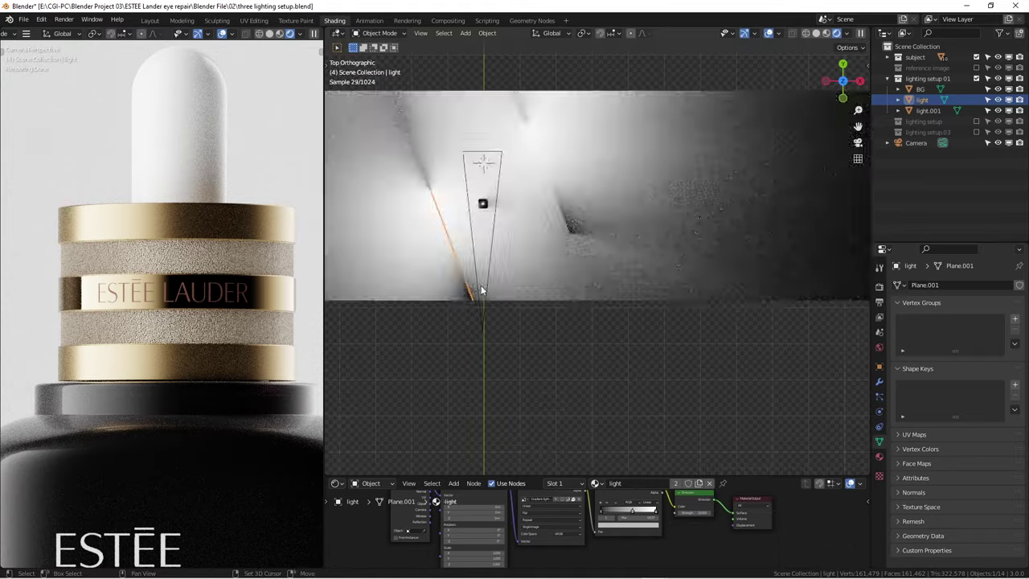
pyautogui.keyDown('shift'); pyautogui.moveTo(482, 289); pyautogui.dragTo(507, 318, button='middle'); pyautogui.keyUp('shift')
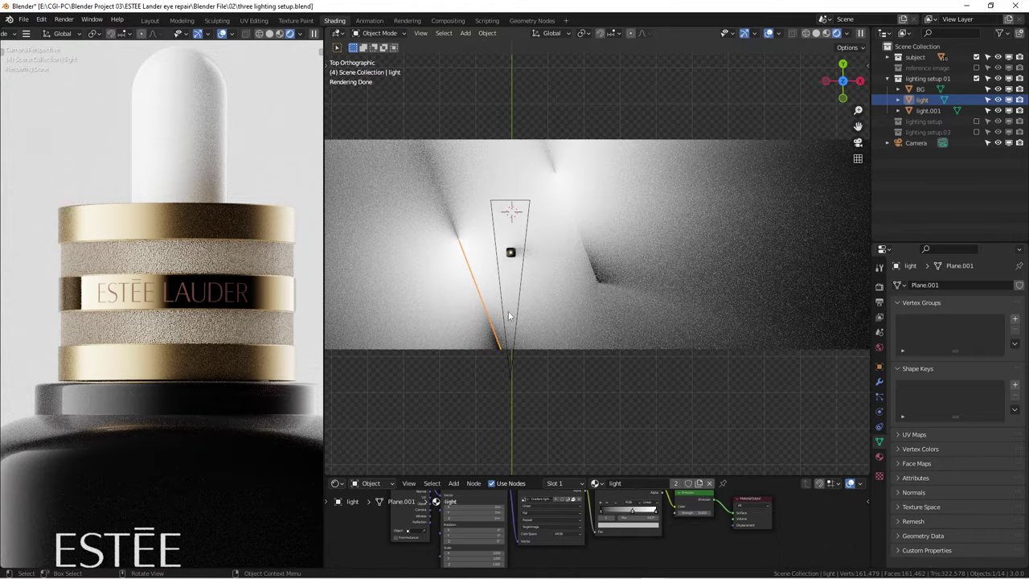
pyautogui.press('g')
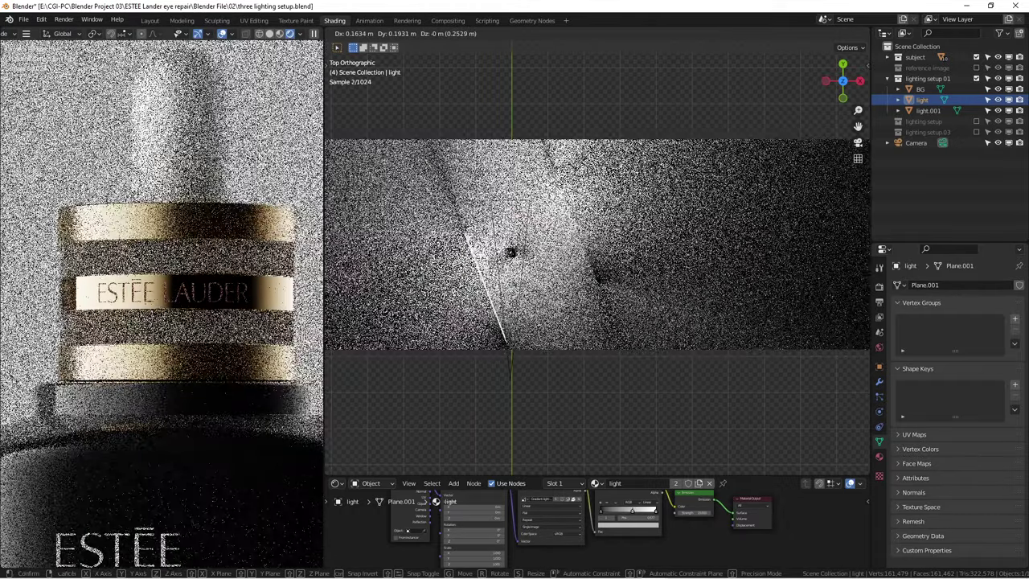
pyautogui.click(157, 297)
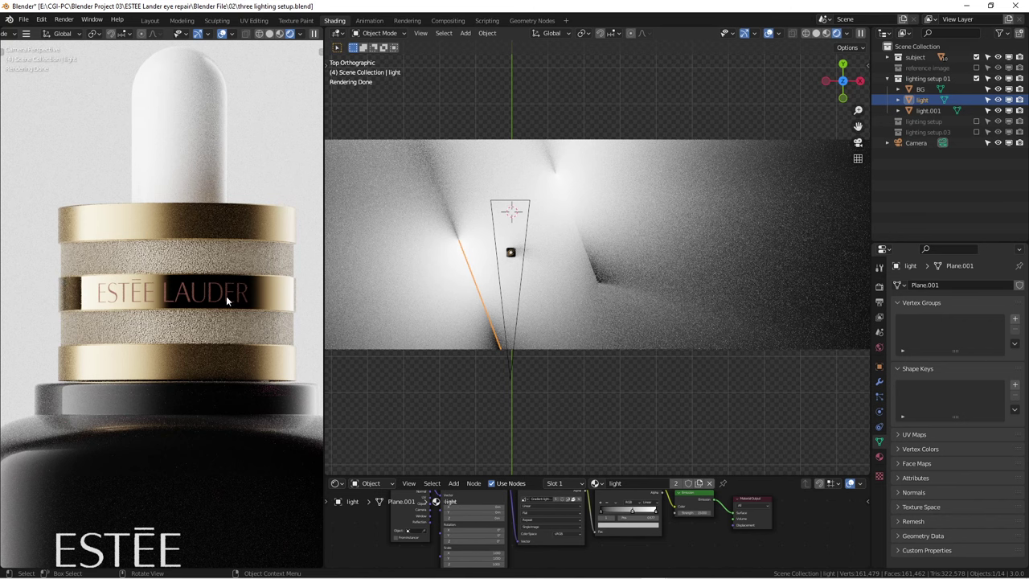
# Select the right panel light light.001 to show its emission material nodes
pyautogui.click(601, 256)
pyautogui.moveTo(601, 259); pyautogui.dragTo(603, 249, button='middle')
pyautogui.click(602, 250)
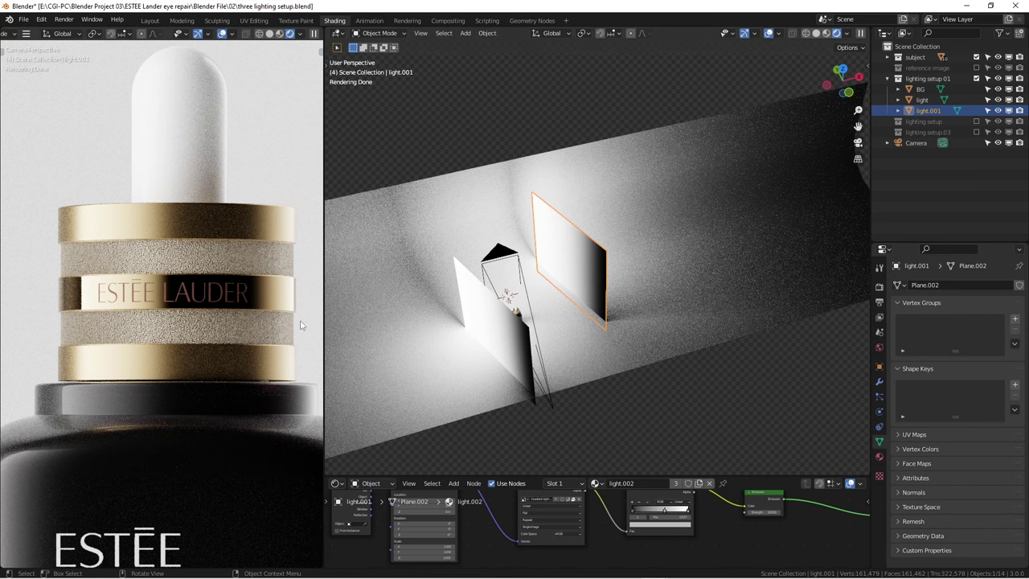
pyautogui.scroll(-6, 213, 322)
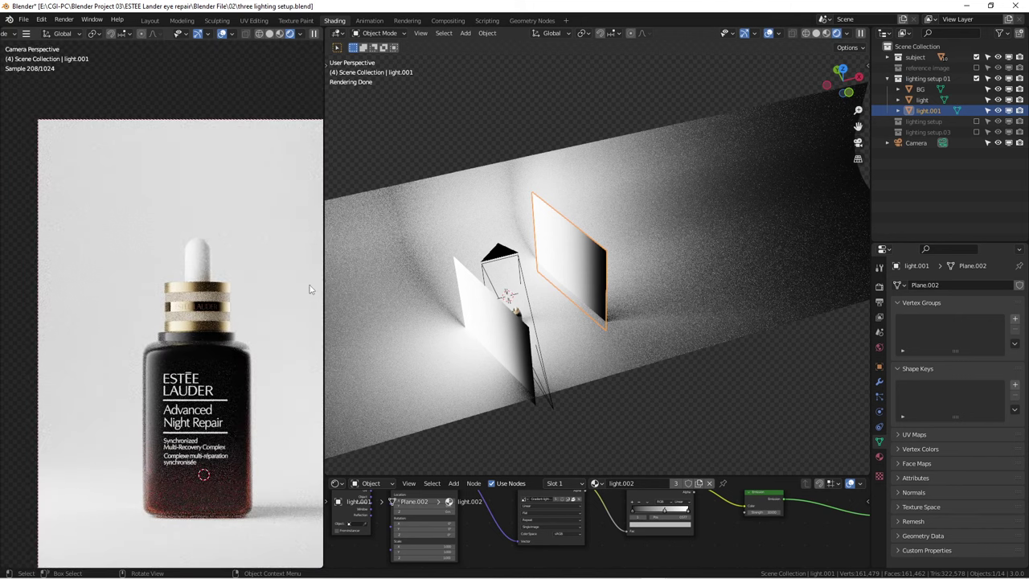
pyautogui.moveTo(564, 308); pyautogui.dragTo(525, 315, button='middle')
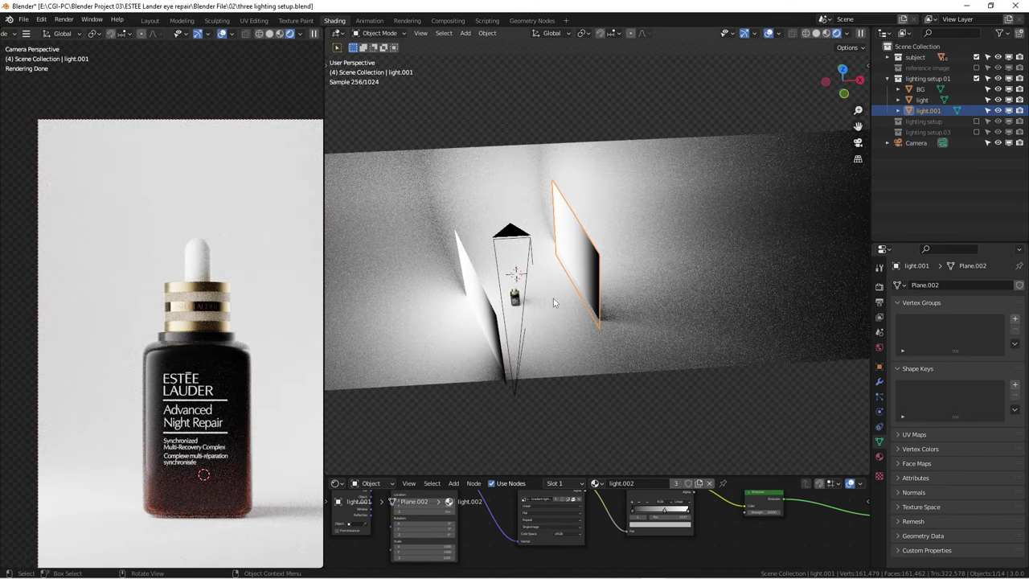
pyautogui.scroll(3, 190, 306)
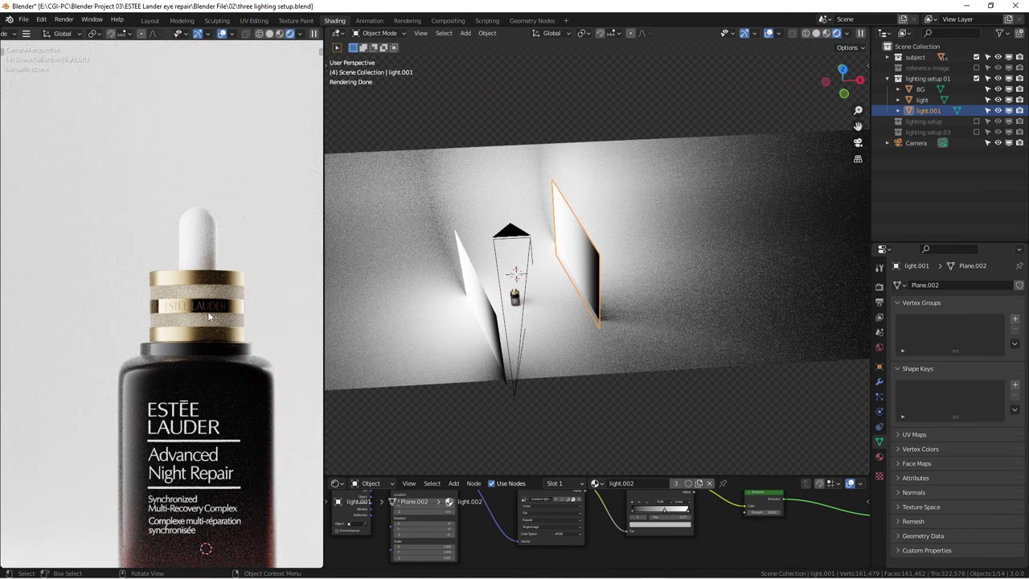
pyautogui.scroll(-2, 209, 316)
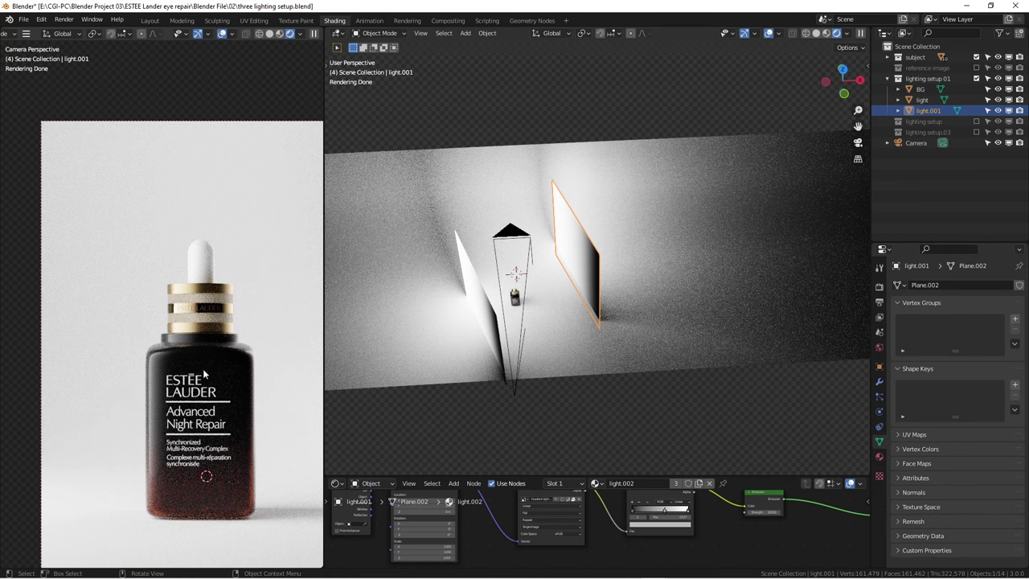
pyautogui.scroll(2, 184, 333)
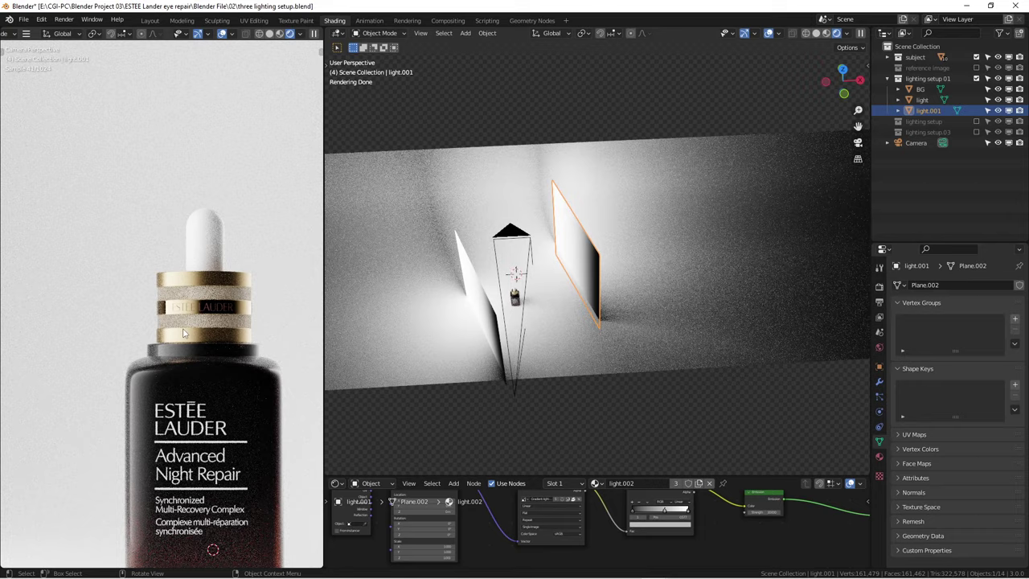
pyautogui.scroll(1, 183, 333)
pyautogui.scroll(2, 168, 337)
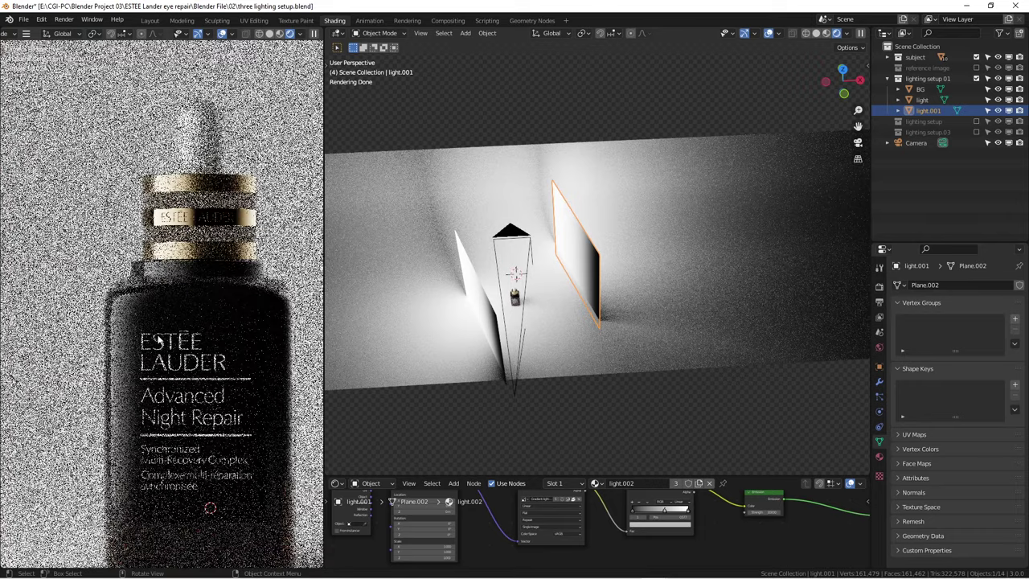
pyautogui.scroll(1, 159, 342)
pyautogui.scroll(1, 125, 305)
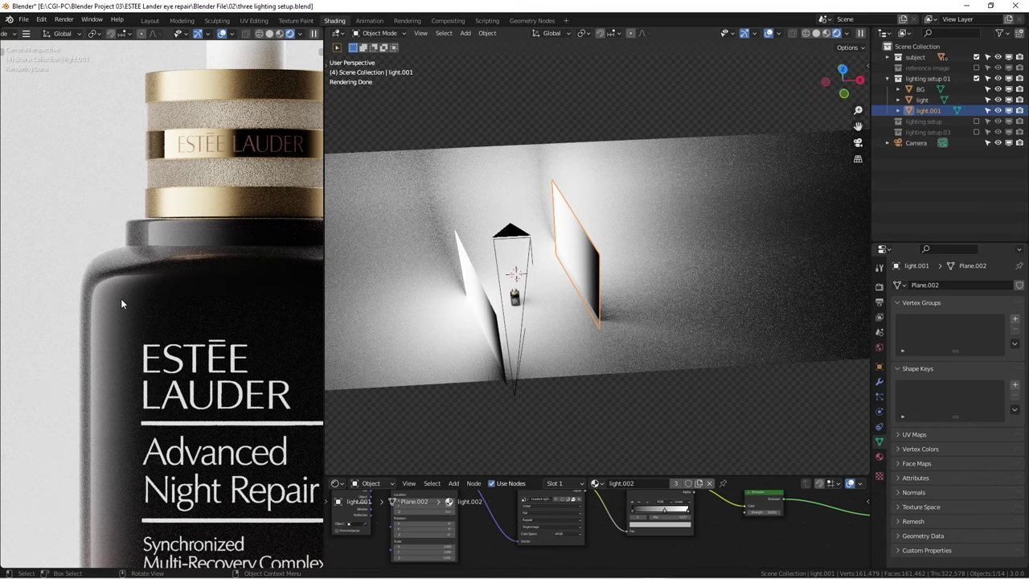
pyautogui.scroll(-2, 121, 301)
pyautogui.keyDown('shift'); pyautogui.moveTo(115, 306); pyautogui.dragTo(93, 271, button='middle'); pyautogui.keyUp('shift')
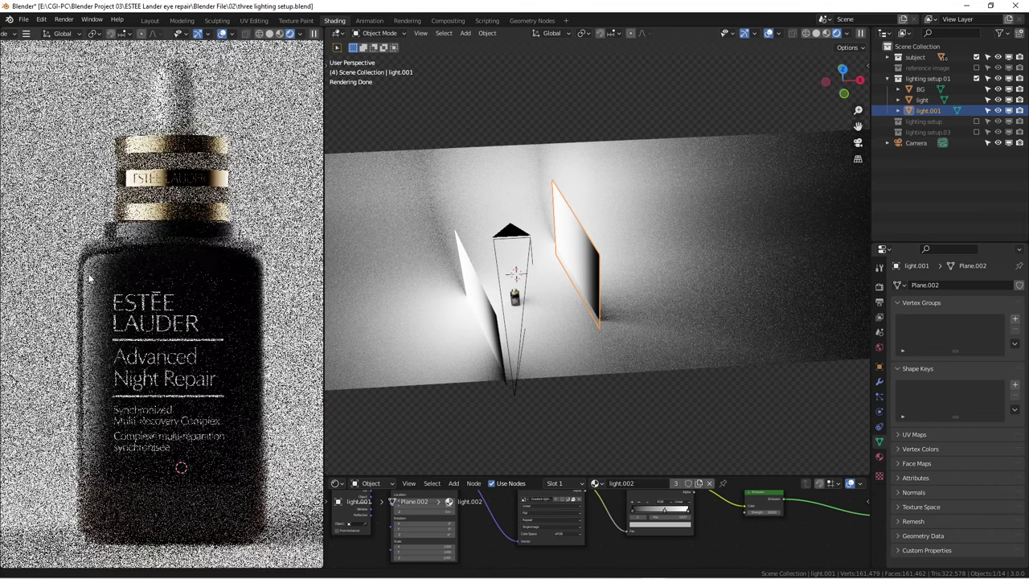
pyautogui.scroll(1, 94, 271)
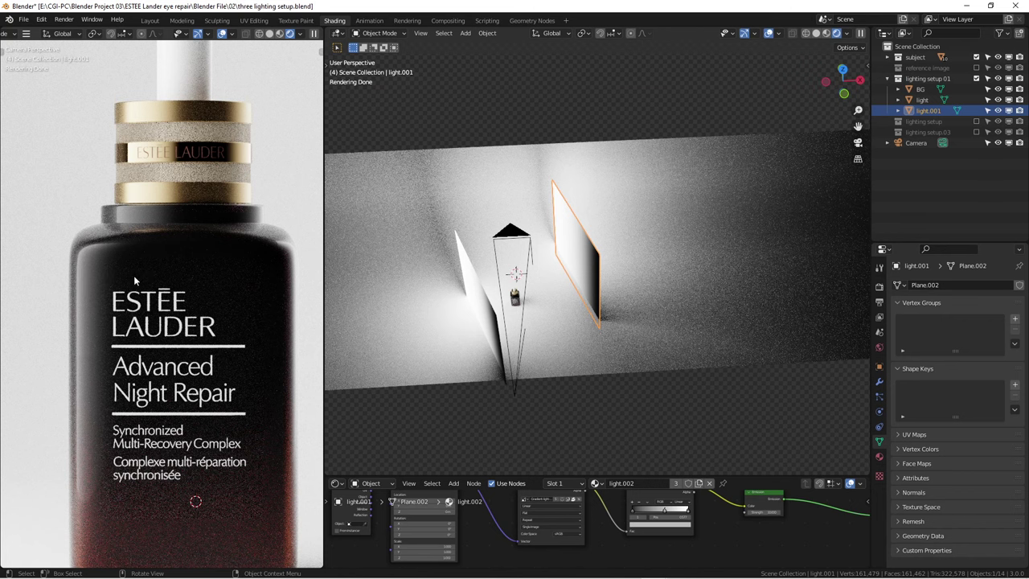
pyautogui.scroll(-2, 94, 282)
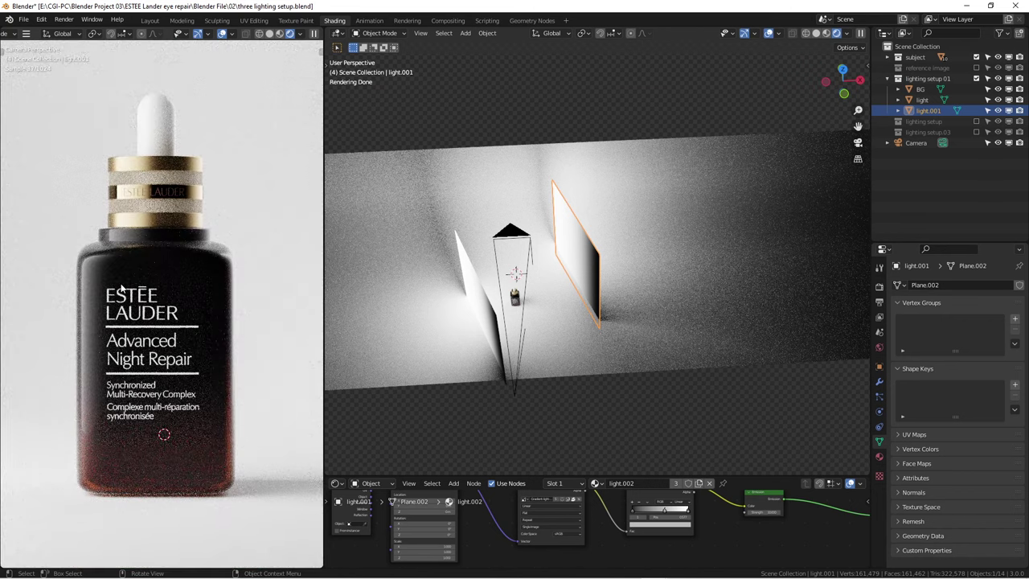
pyautogui.scroll(-1, 121, 288)
pyautogui.scroll(-1, 180, 287)
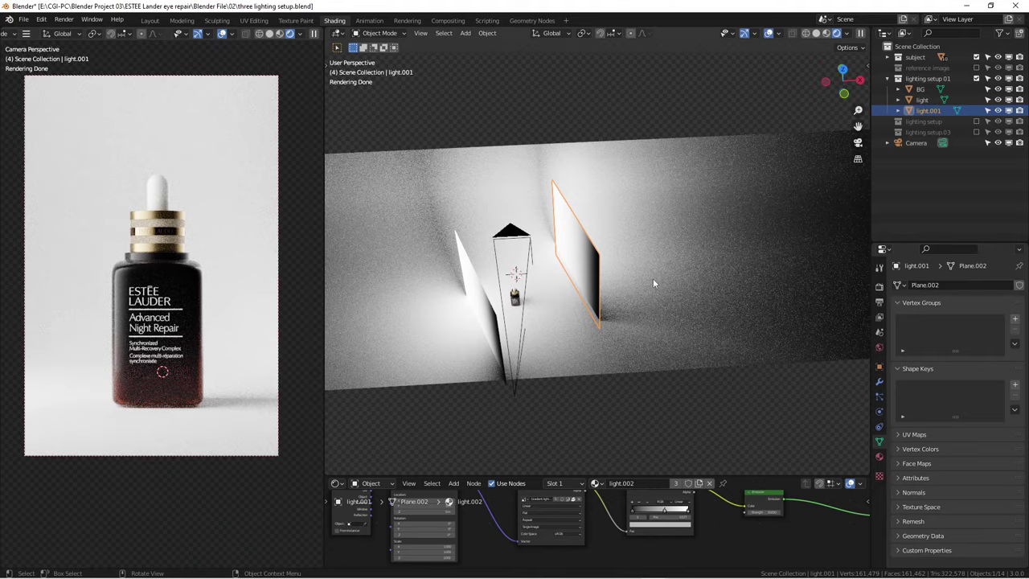
pyautogui.moveTo(653, 278); pyautogui.dragTo(504, 272, button='middle')
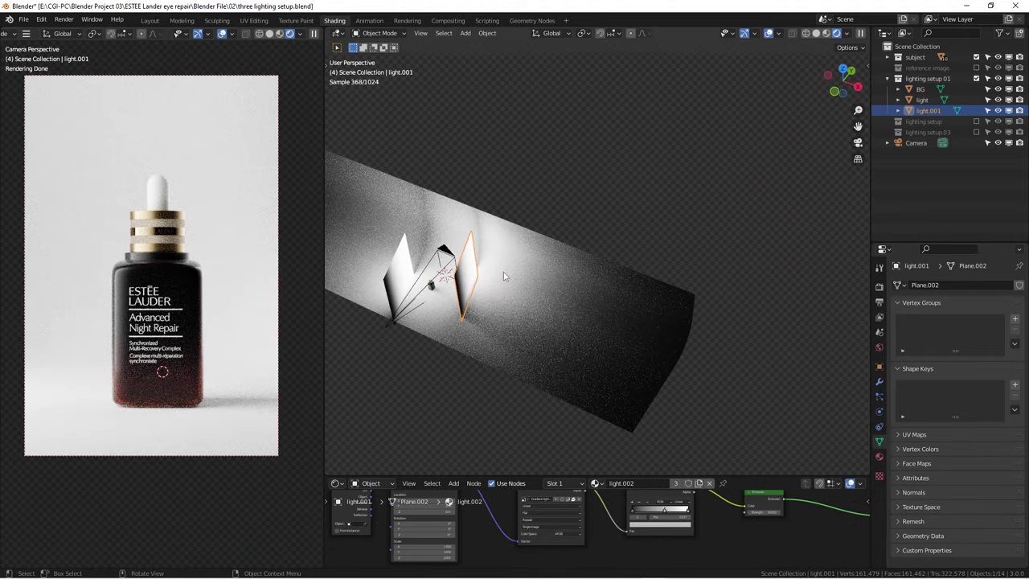
pyautogui.click(510, 278)
pyautogui.press('KP_1')
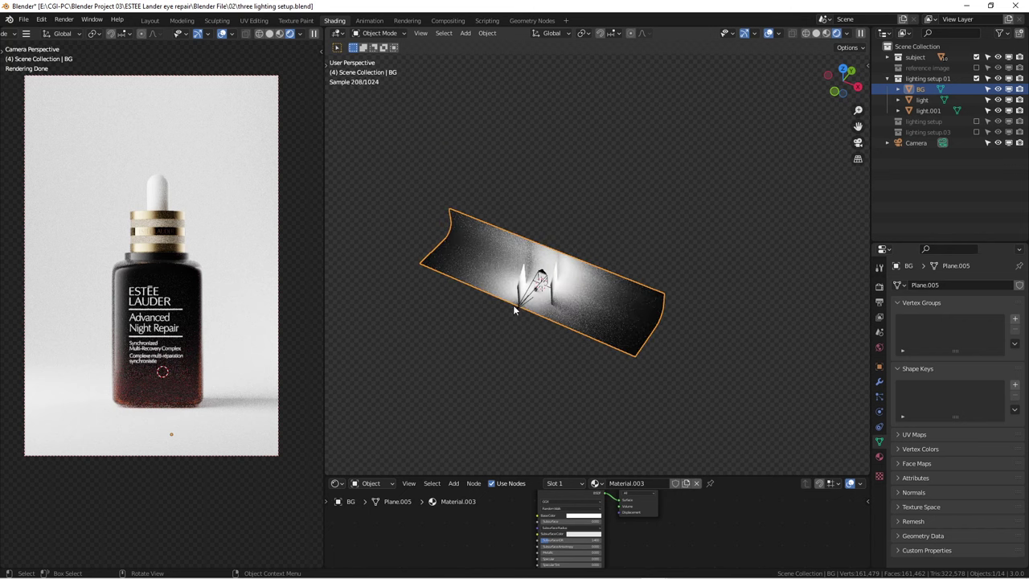
pyautogui.press('KP_3')
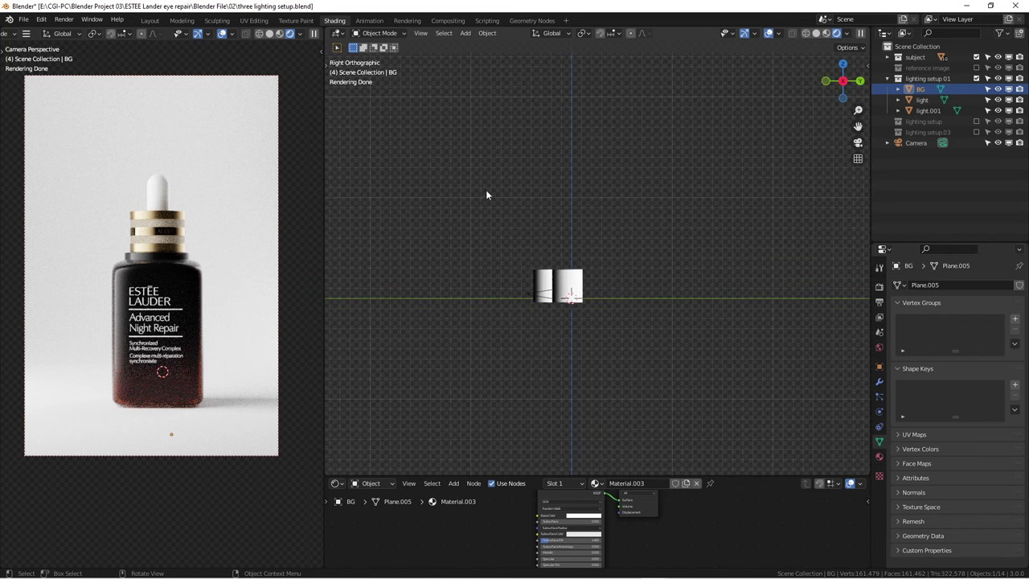
pyautogui.hotkey('shift', 'a')
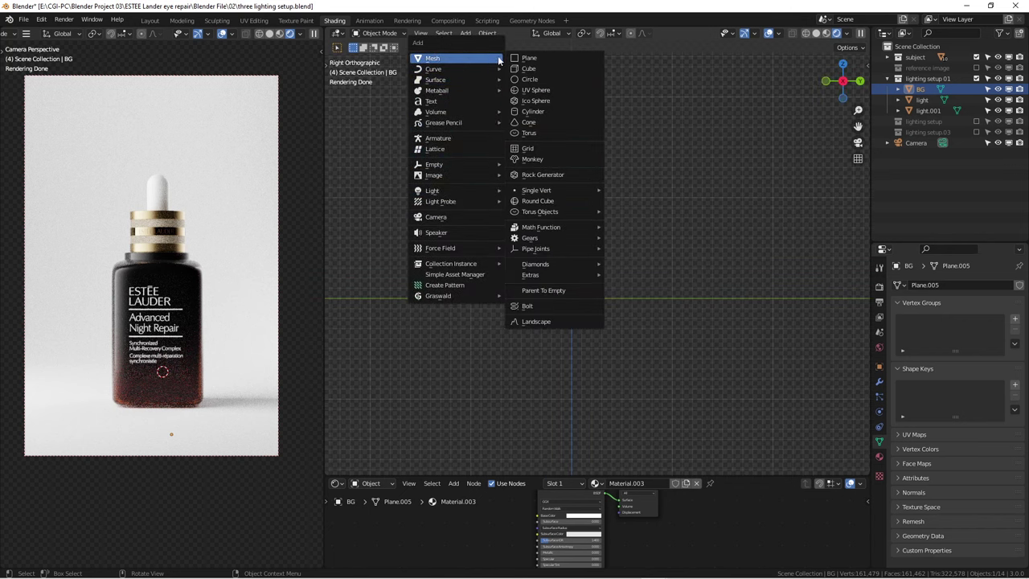
pyautogui.click(529, 58)
pyautogui.moveTo(535, 273); pyautogui.dragTo(739, 269, button='middle')
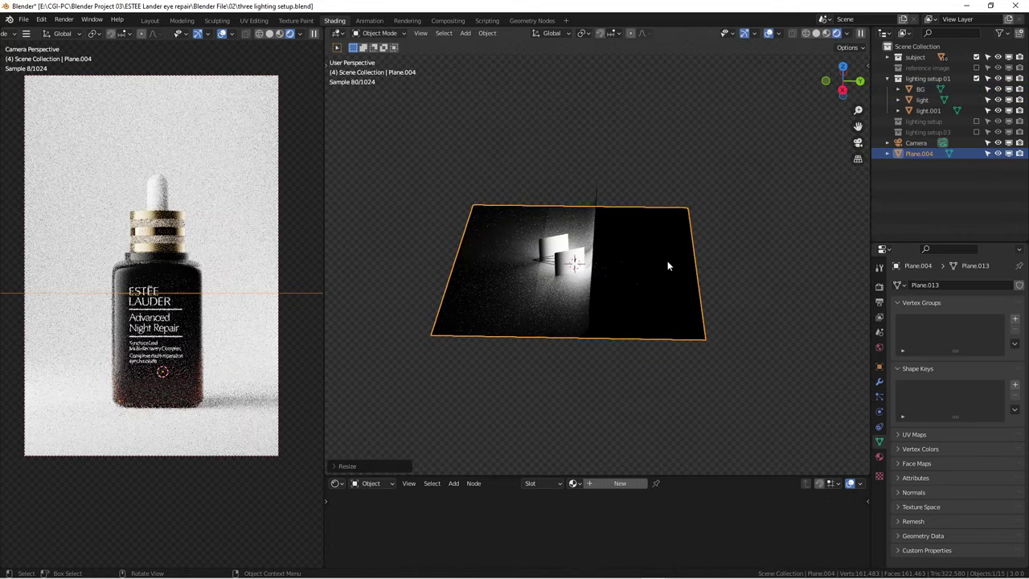
pyautogui.press('Tab')
pyautogui.moveTo(666, 190); pyautogui.dragTo(716, 367)
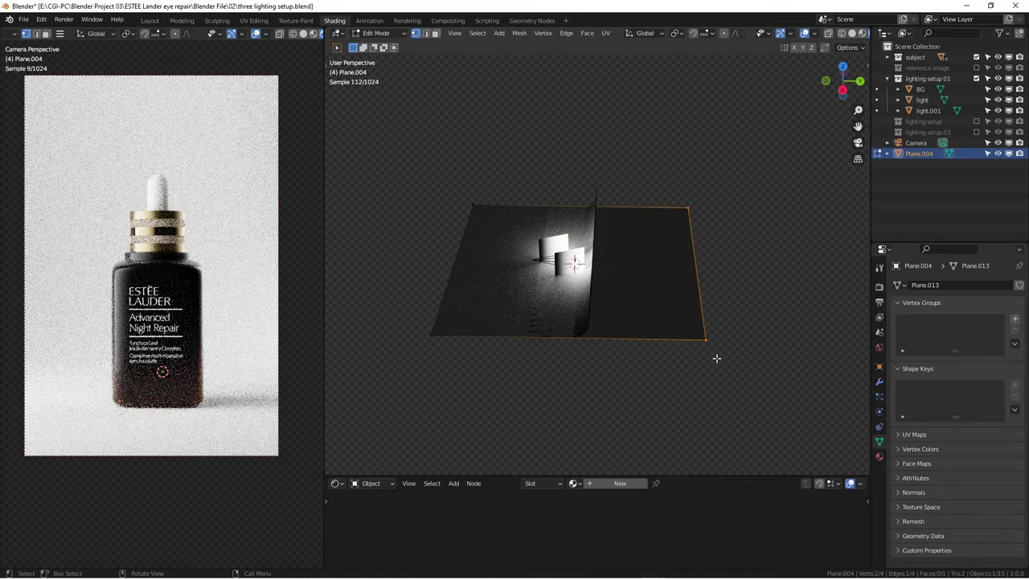
pyautogui.press('e')
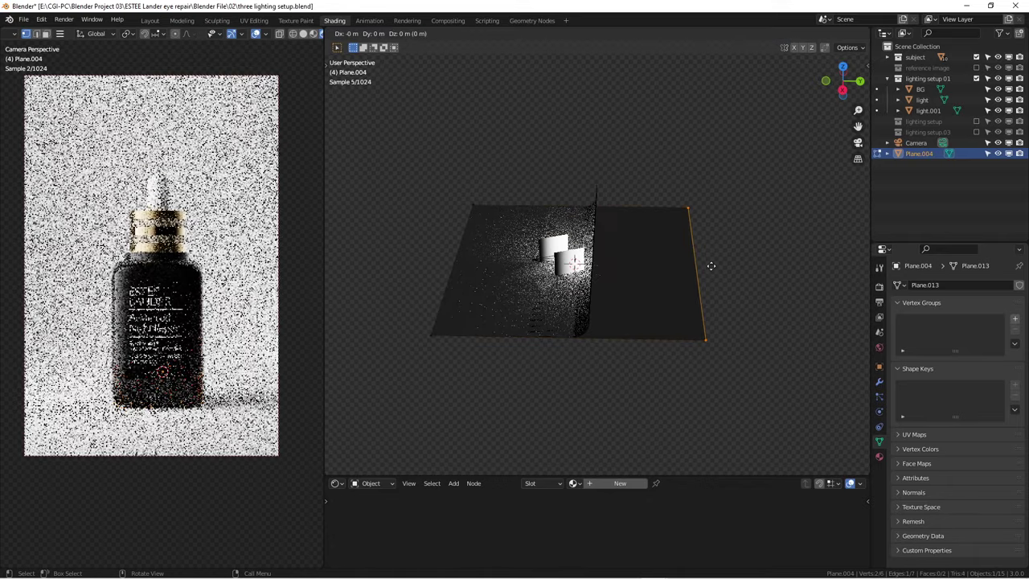
pyautogui.press('z')
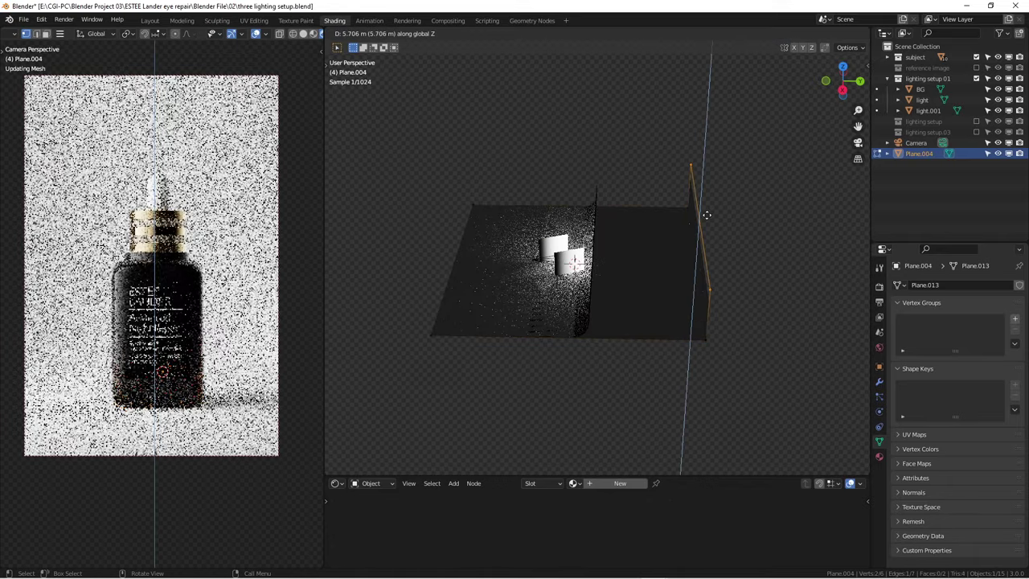
pyautogui.click(714, 158)
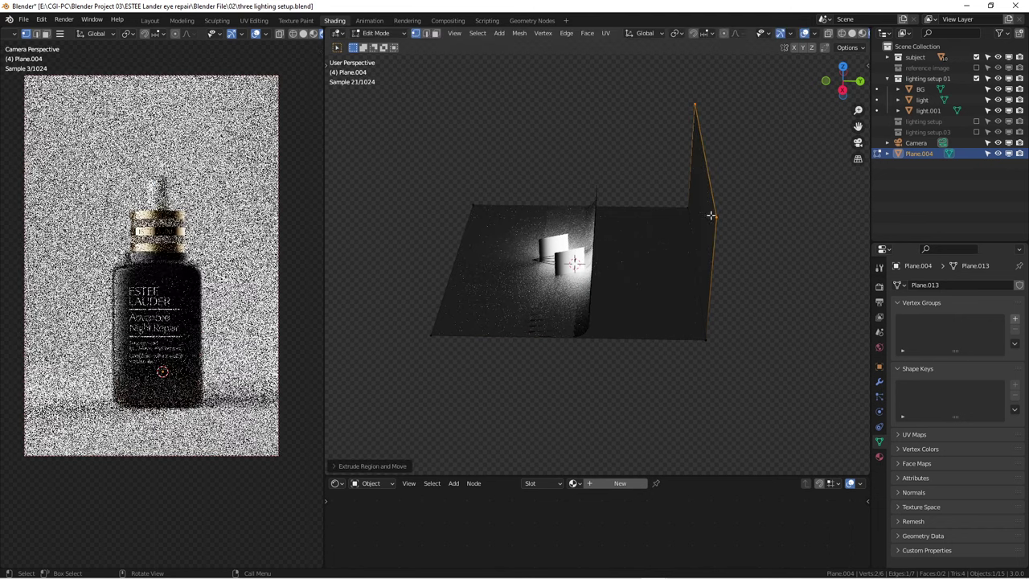
pyautogui.moveTo(687, 237)
pyautogui.mouseDown(button='middle')
pyautogui.moveTo(705, 228)
pyautogui.moveTo(703, 237)
pyautogui.mouseUp(button='middle')
pyautogui.press('2')
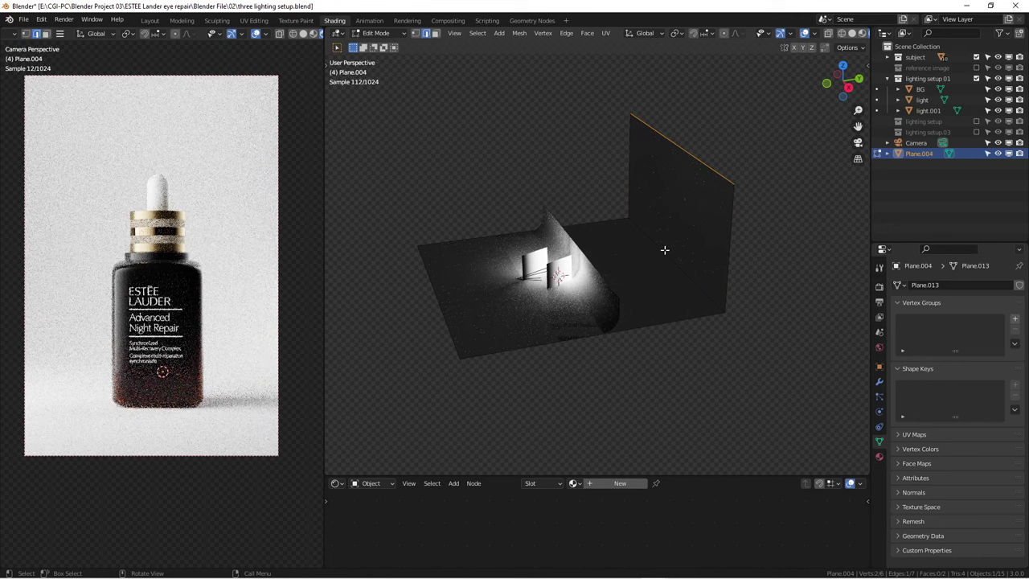
pyautogui.click(664, 250)
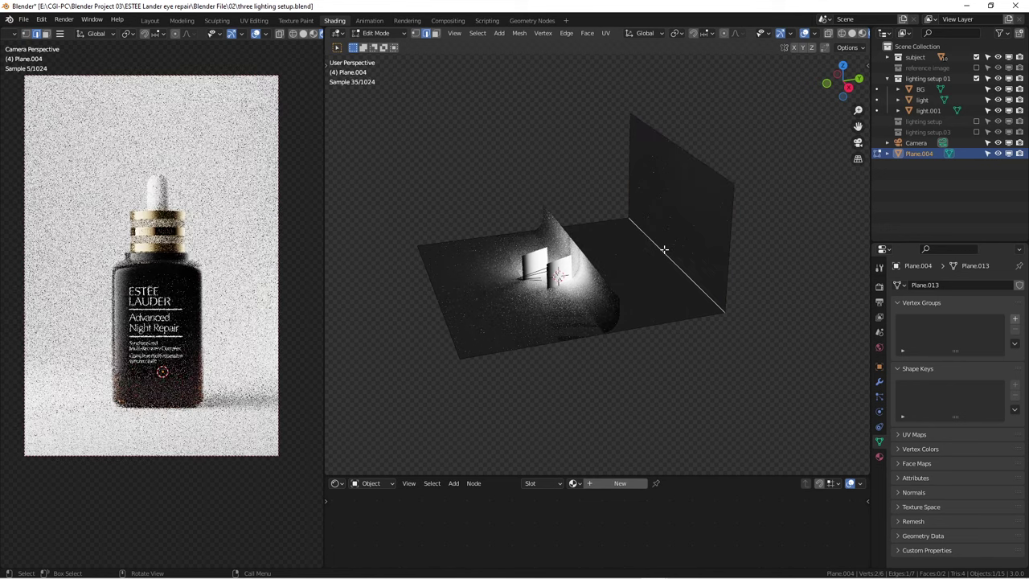
pyautogui.hotkey('ctrl', 'b')
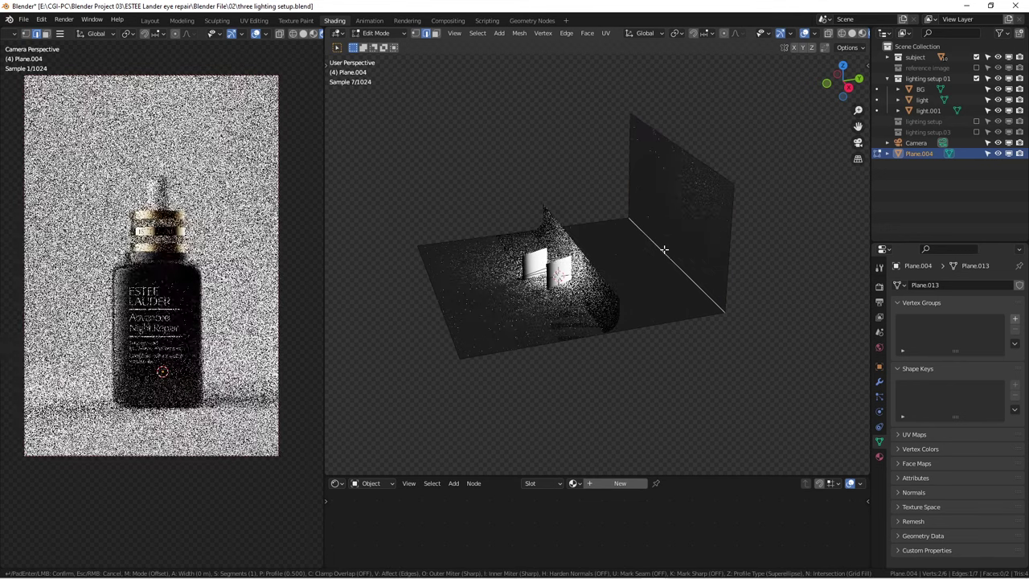
pyautogui.scroll(11, 703, 213)
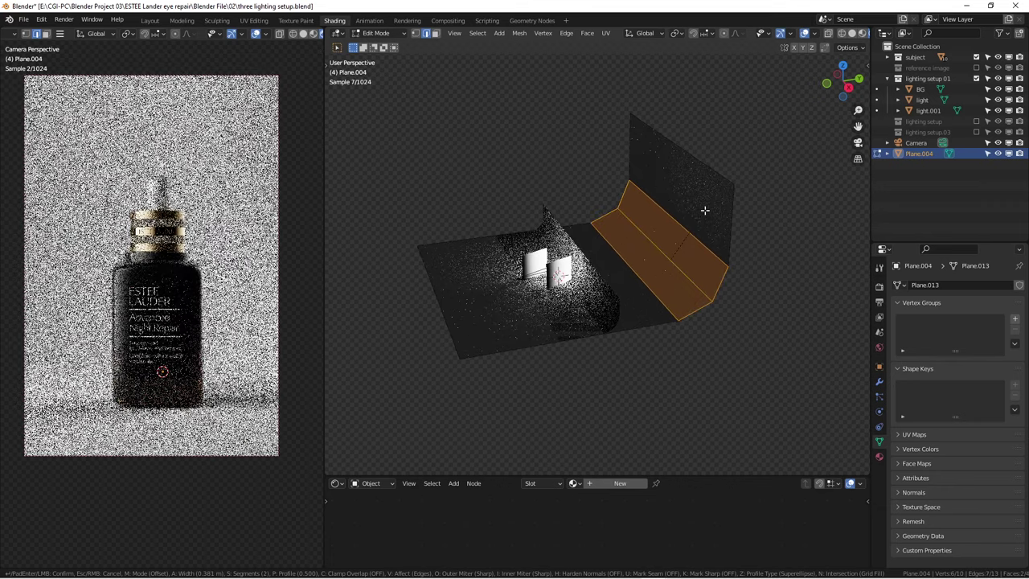
pyautogui.click(704, 210)
pyautogui.press('Tab')
pyautogui.moveTo(666, 242); pyautogui.dragTo(707, 280, button='middle')
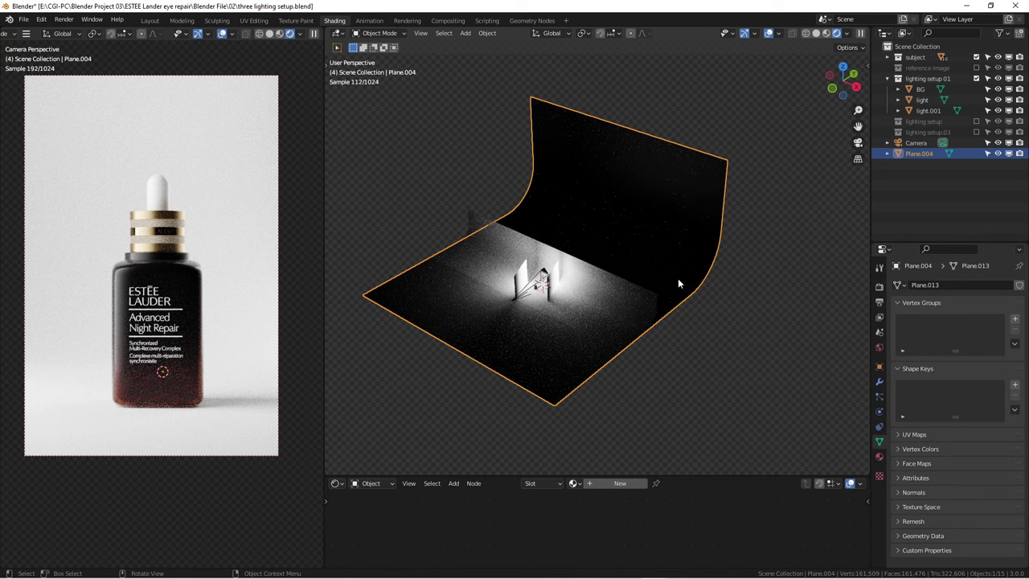
pyautogui.press('x')
# Delete the test plane, select BG, zoom onto the cap band and view BG from the front
pyautogui.click(651, 281)
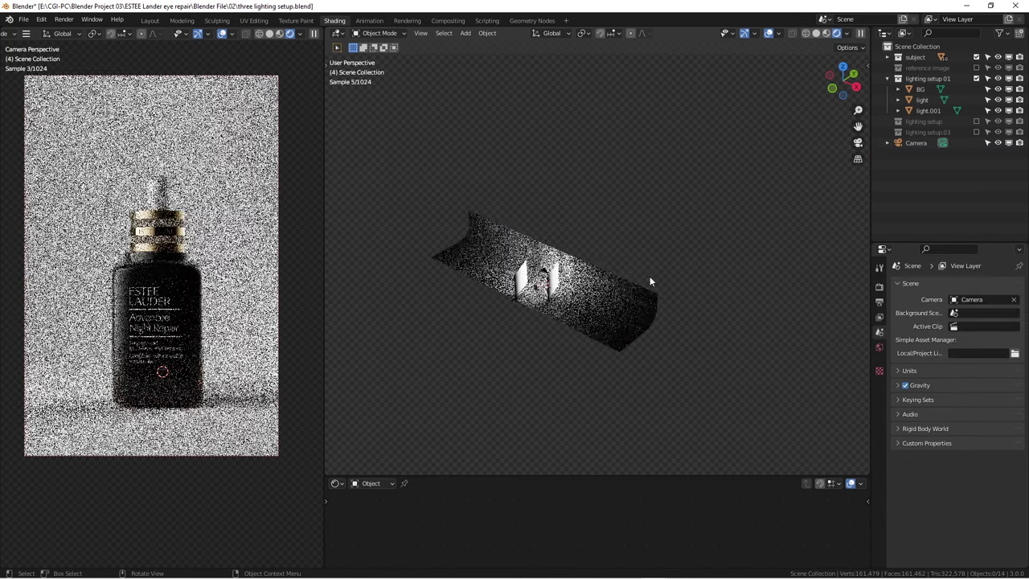
pyautogui.click(497, 329)
pyautogui.moveTo(497, 329); pyautogui.dragTo(635, 281, button='middle')
pyautogui.scroll(2, 385, 321)
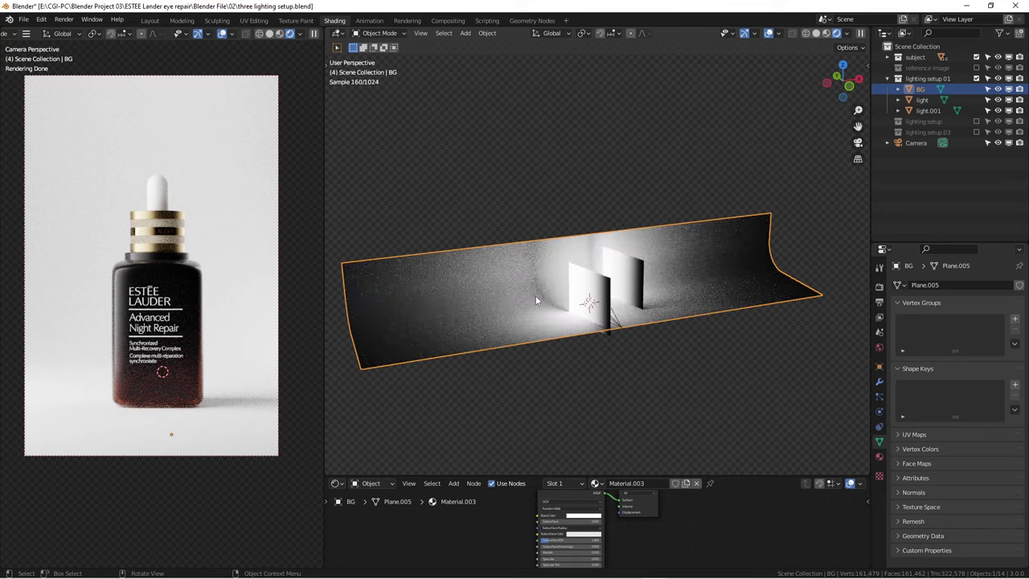
pyautogui.scroll(8, 155, 228)
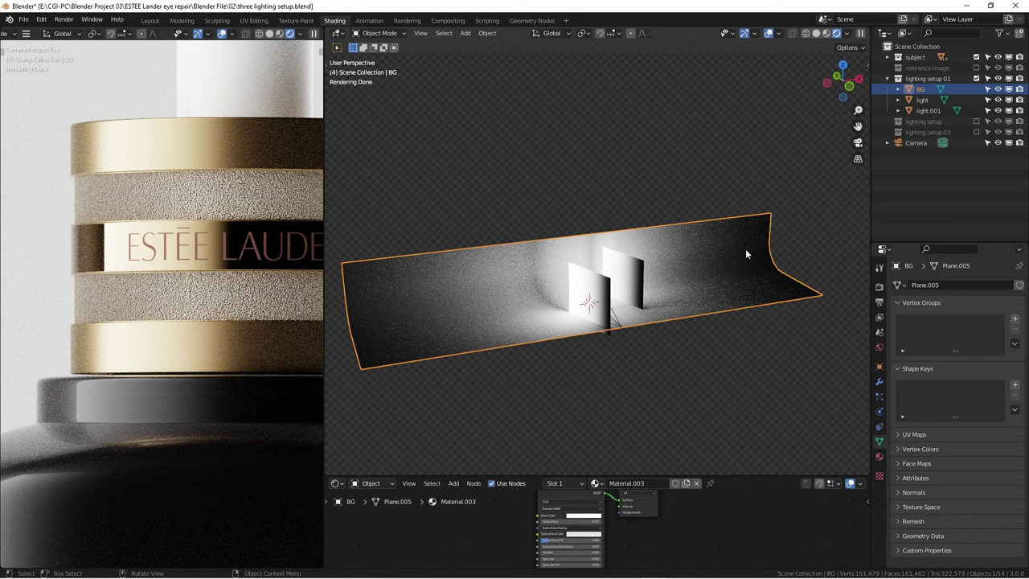
pyautogui.moveTo(746, 250); pyautogui.dragTo(670, 279, button='middle')
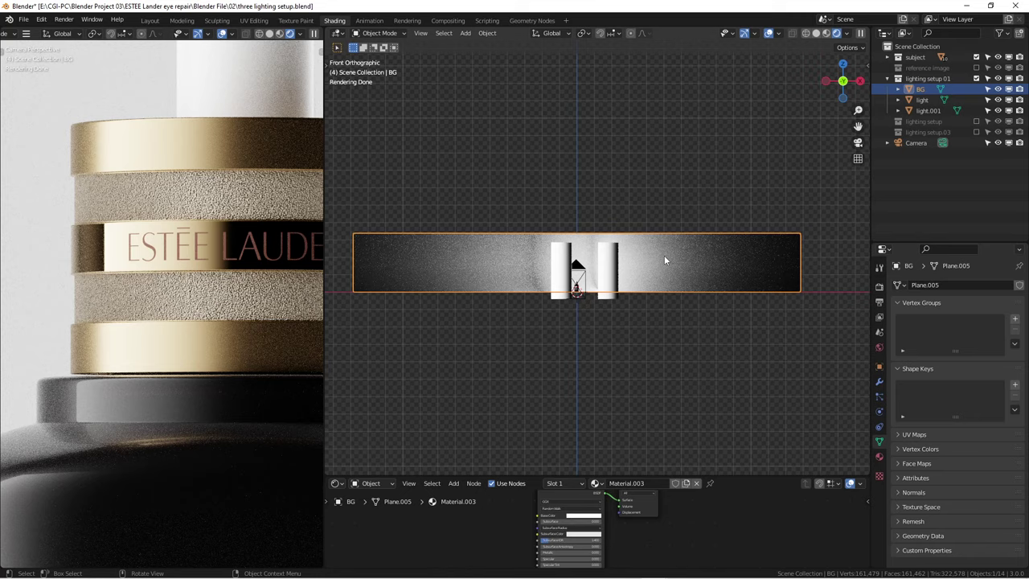
# Scale the BG backdrop along X to about 0.36 of its width and check it
pyautogui.press('x')
pyautogui.press('s')
pyautogui.press('x')
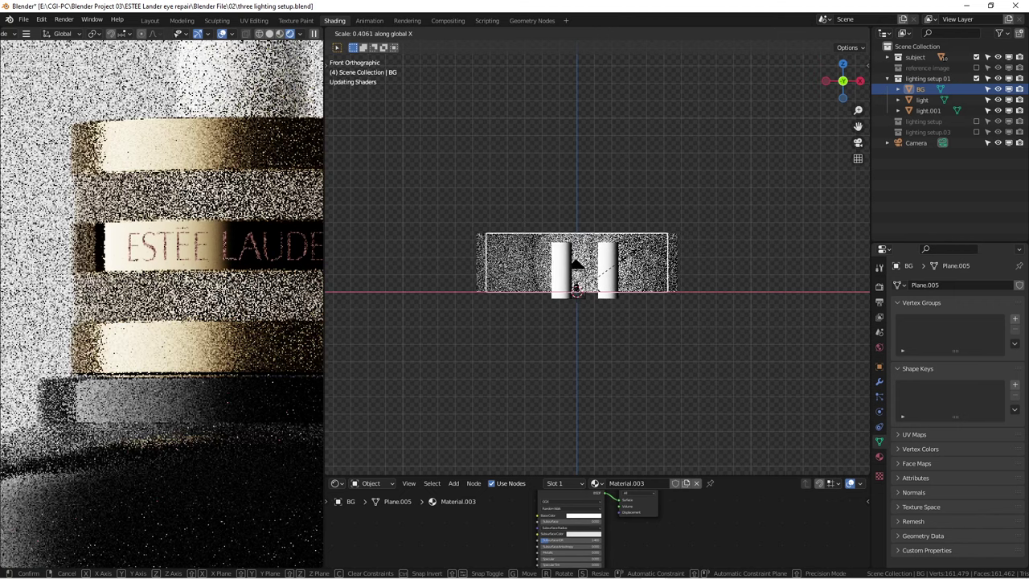
pyautogui.moveTo(618, 270)
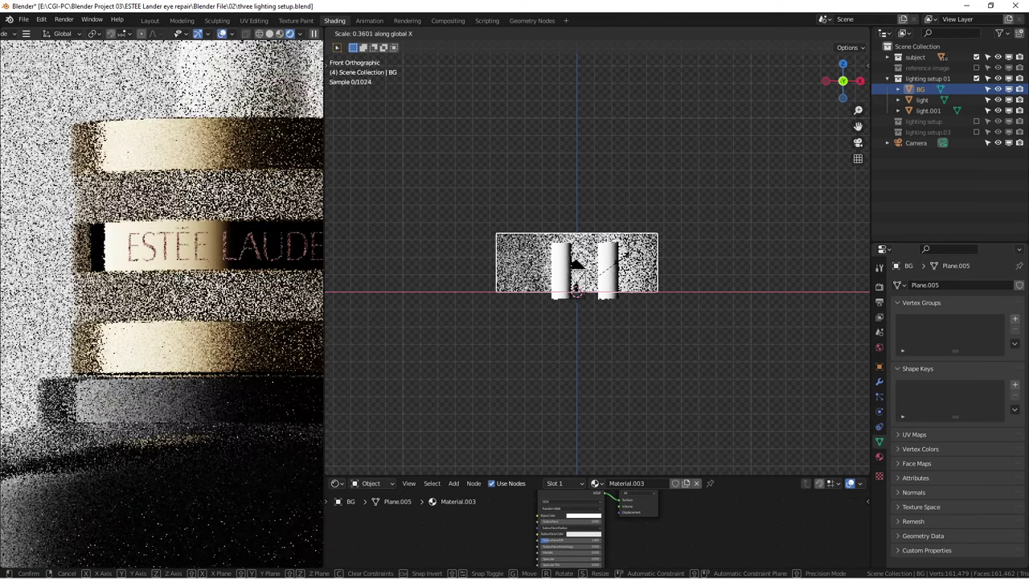
pyautogui.click(615, 261)
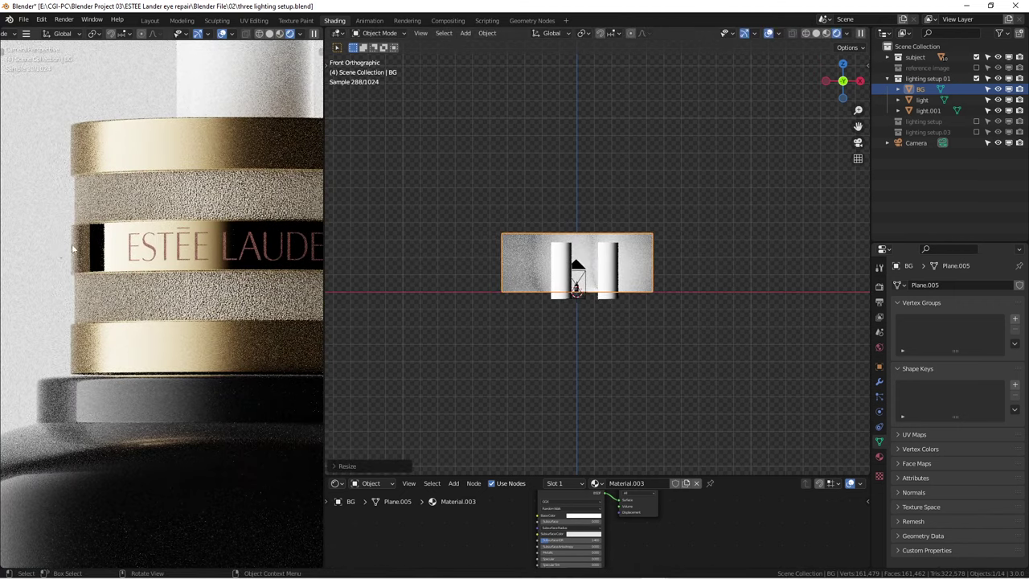
pyautogui.press('KP_8')
pyautogui.press('KP_8')
pyautogui.press('KP_4')
pyautogui.press('KP_4')
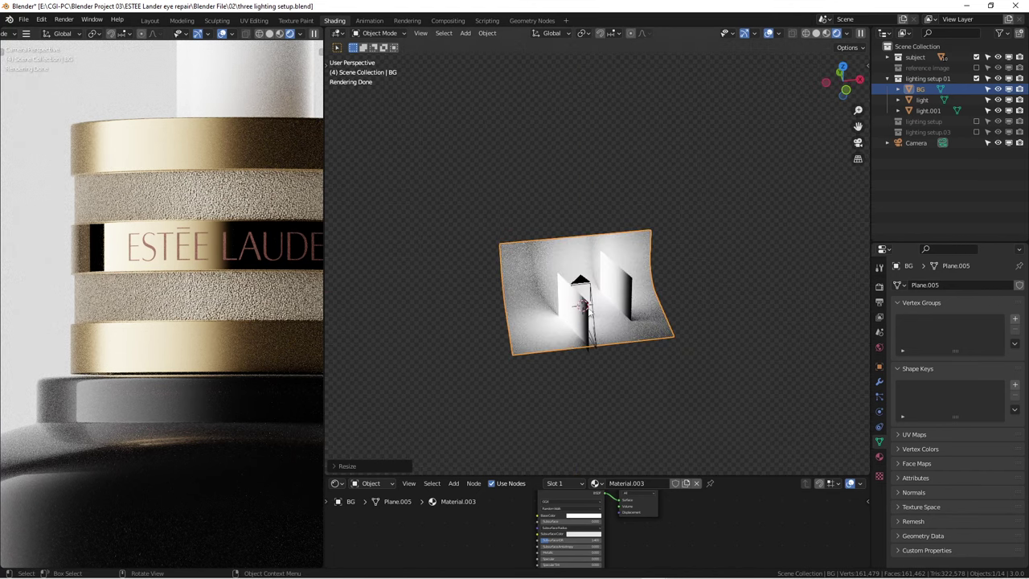
pyautogui.press('KP_8')
pyautogui.press('KP_Add')
pyautogui.press('KP_Add')
pyautogui.press('KP_Add')
pyautogui.press('KP_Add')
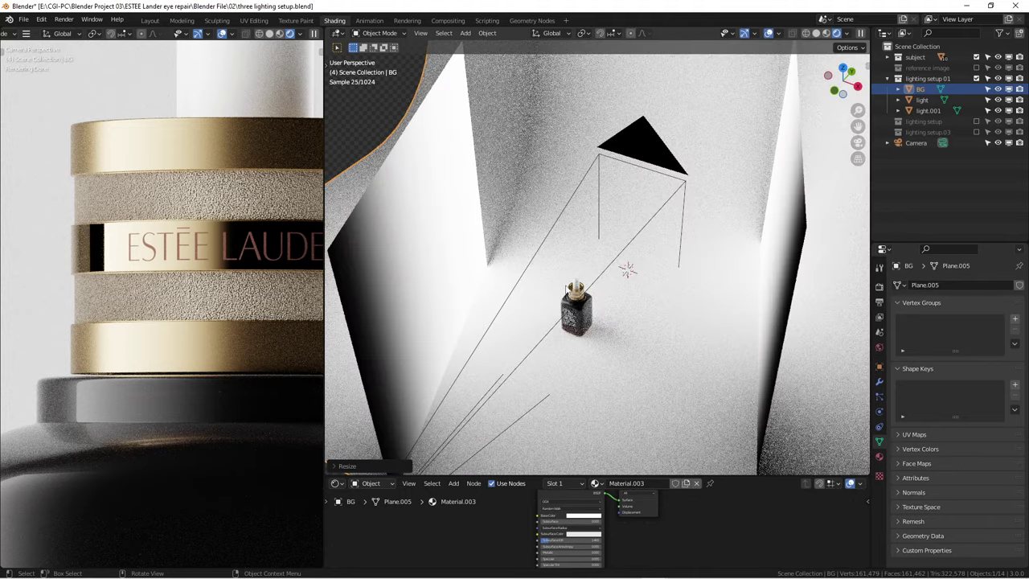
pyautogui.press('KP_2')
pyautogui.press('KP_Subtract')
pyautogui.press('KP_Subtract')
pyautogui.press('KP_Subtract')
pyautogui.press('KP_Subtract')
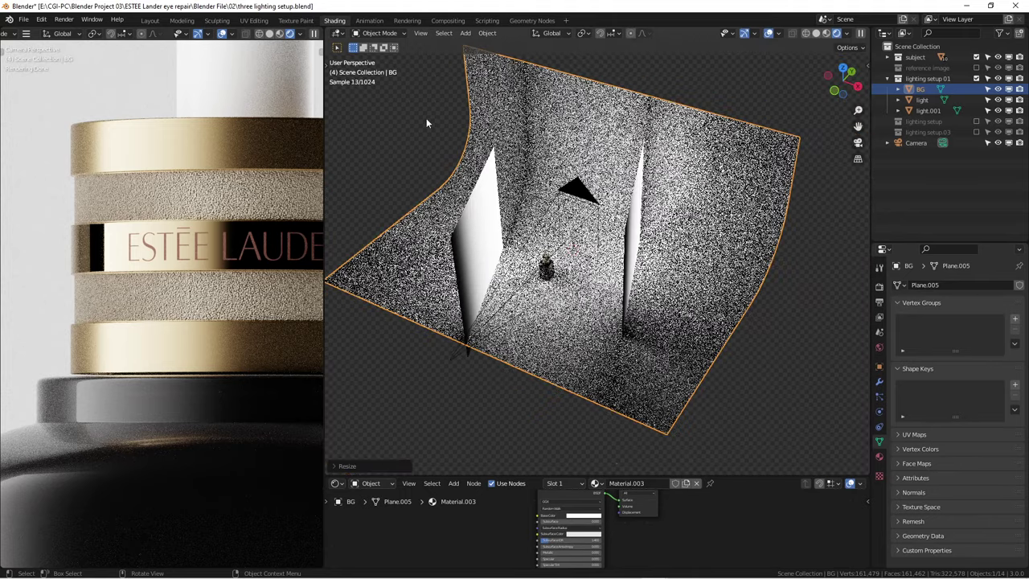
# Return to the camera view and stretch the BG backdrop along X to about 1.98 times
pyautogui.moveTo(426, 123); pyautogui.dragTo(576, 312, button='middle')
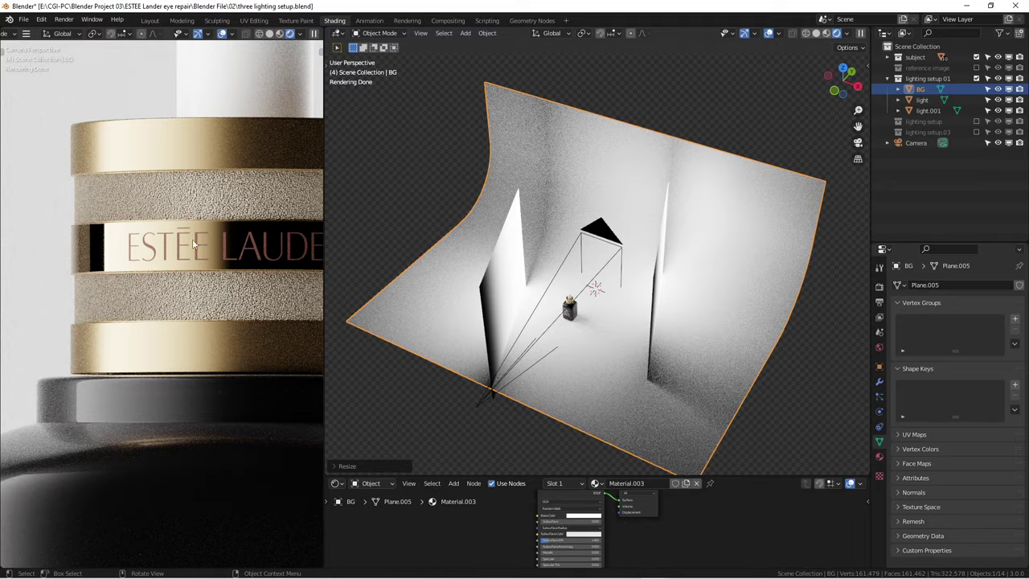
pyautogui.scroll(-6, 193, 245)
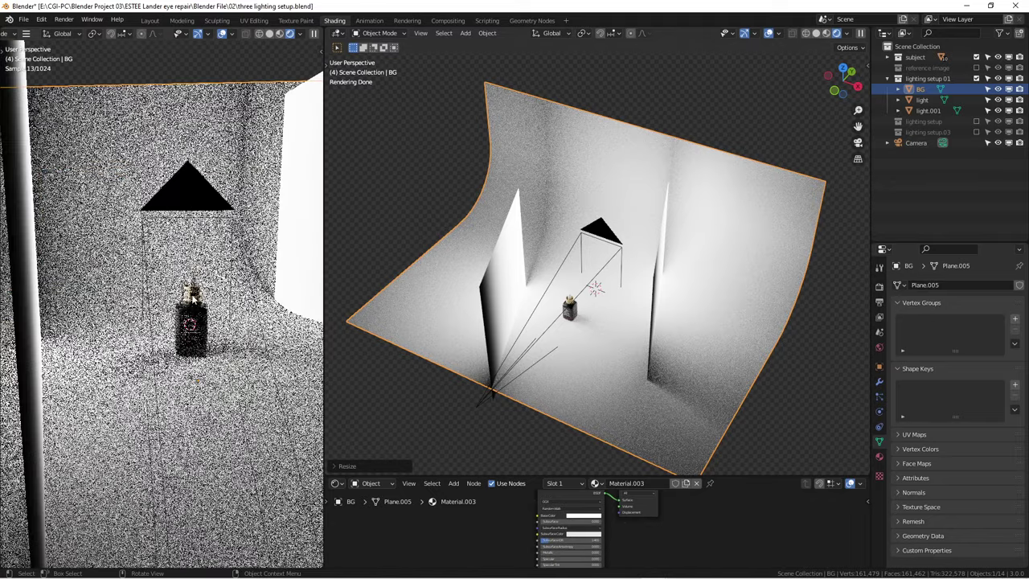
pyautogui.scroll(7, 193, 296)
pyautogui.scroll(-3, 218, 231)
pyautogui.scroll(2, 219, 231)
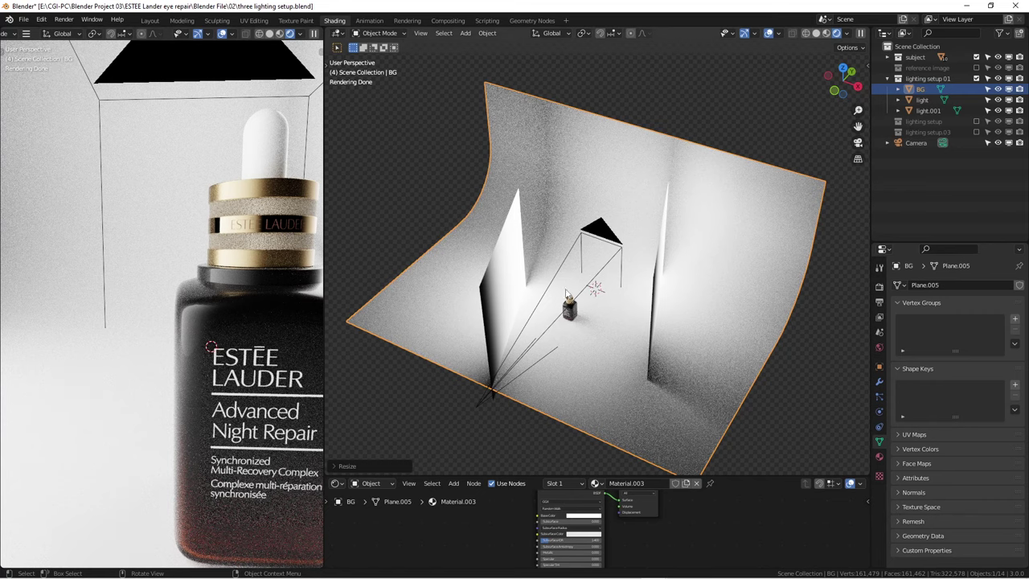
pyautogui.scroll(-5, 193, 269)
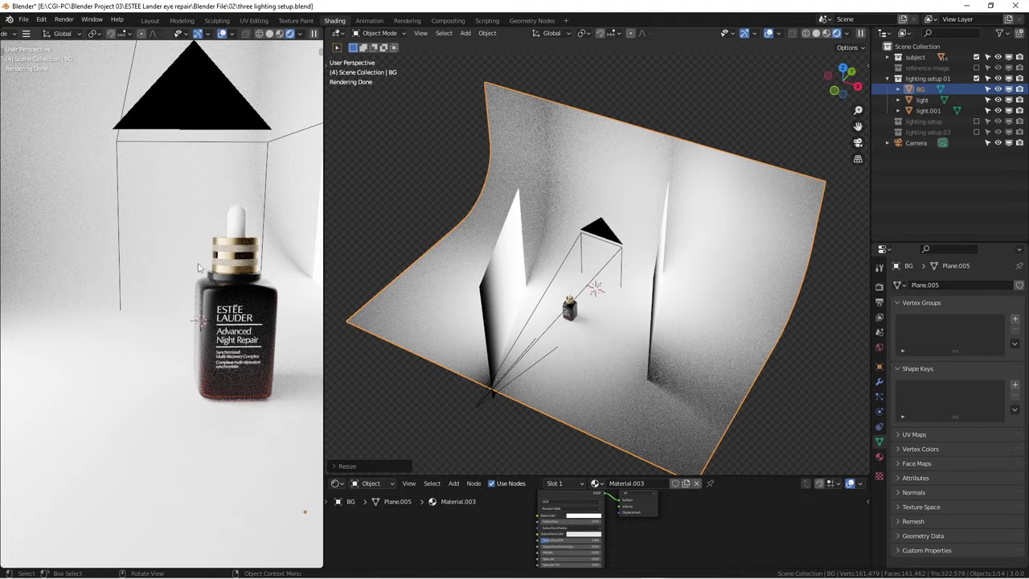
pyautogui.press('KP_0')
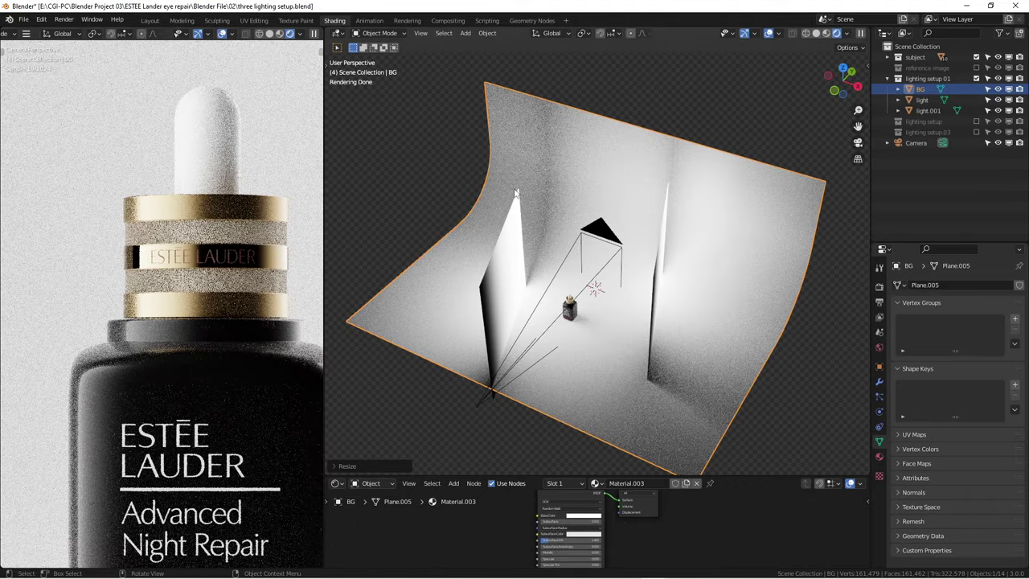
pyautogui.scroll(-1, 592, 179)
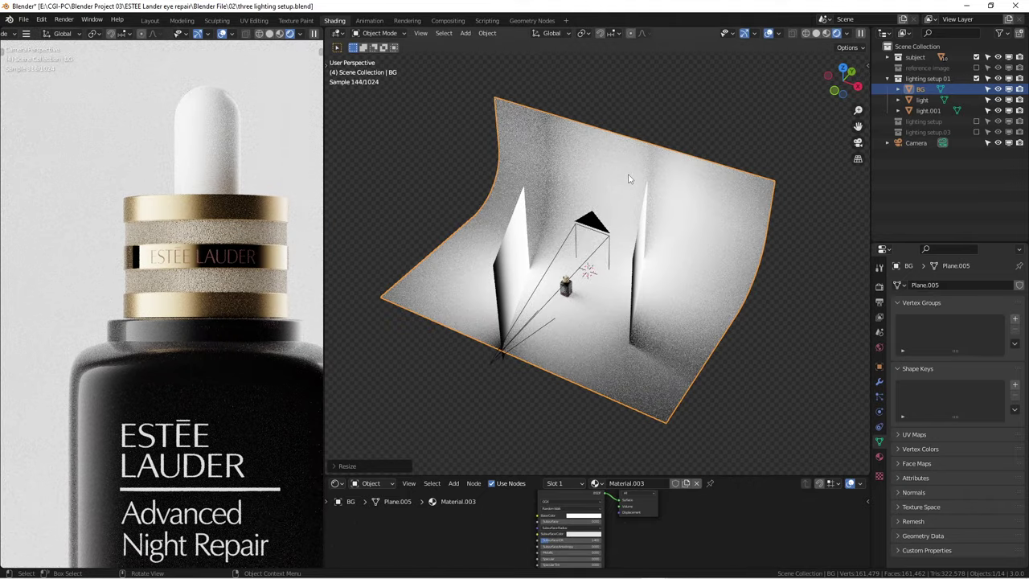
pyautogui.press('s')
pyautogui.press('x')
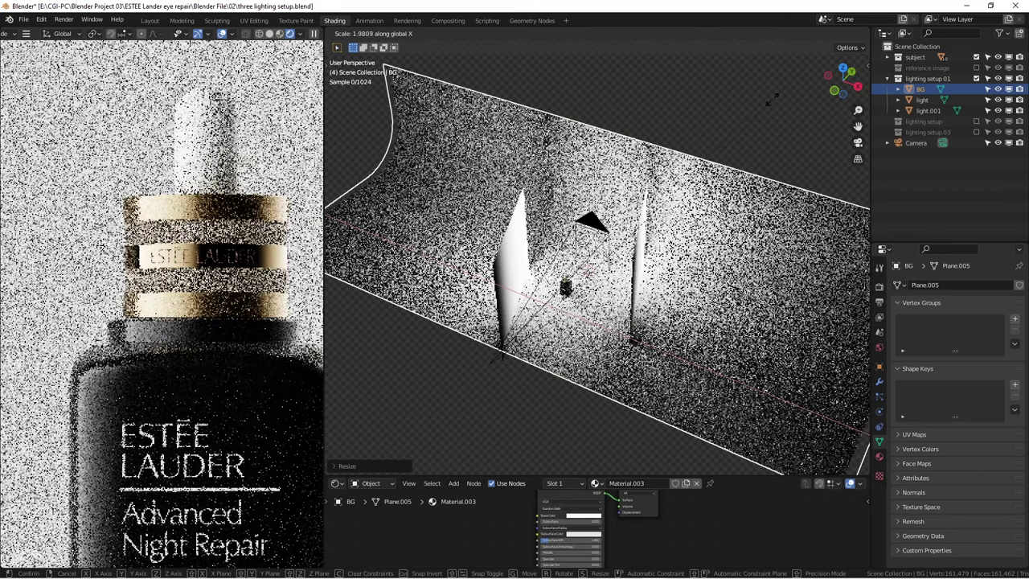
# Confirm the BG plane at about 2.68 times width, then start narrowing it along X toward 0.48
pyautogui.click(846, 472)
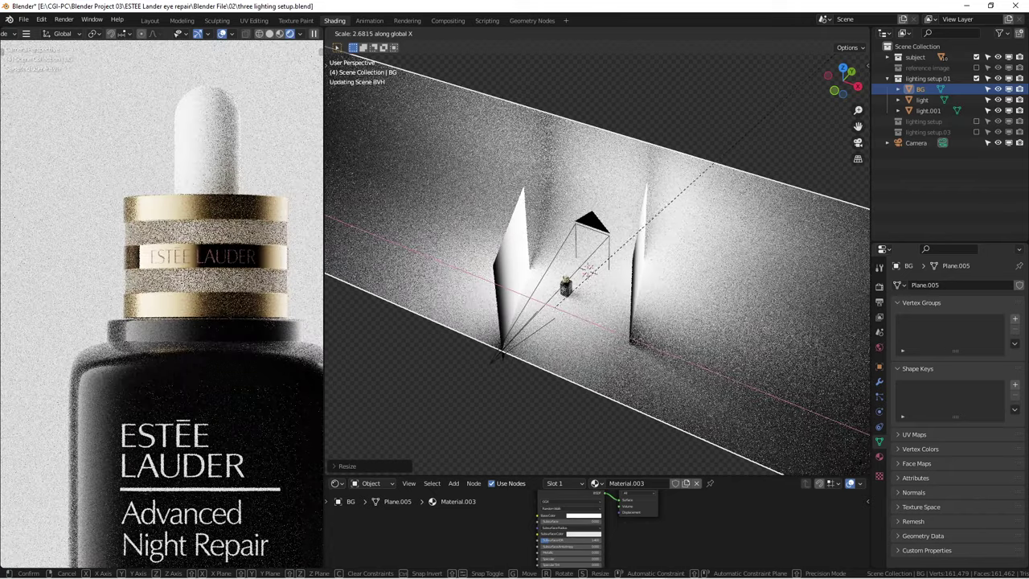
pyautogui.scroll(5, 161, 265)
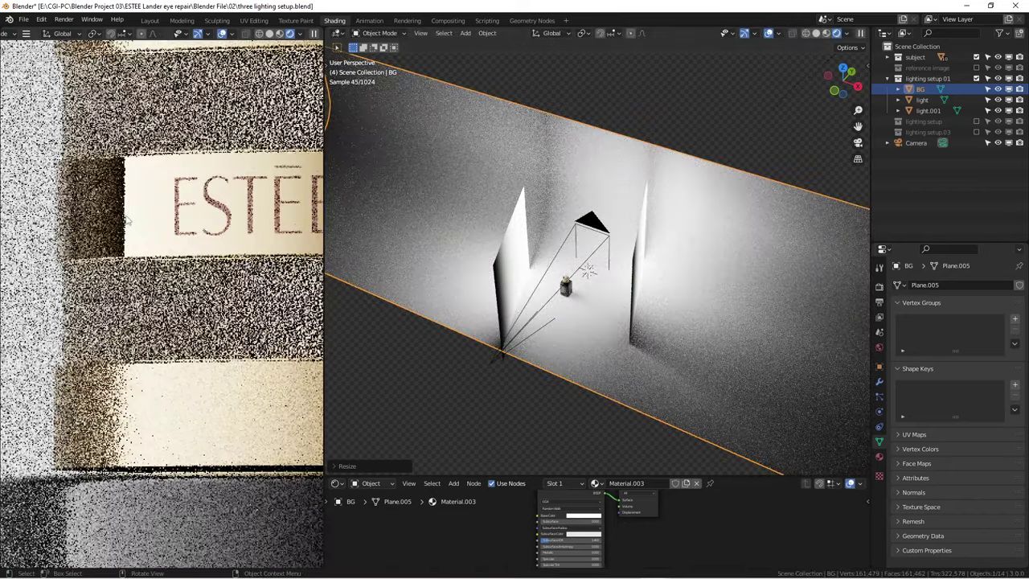
pyautogui.moveTo(441, 214); pyautogui.dragTo(616, 231, button='middle')
pyautogui.press('s')
pyautogui.press('x')
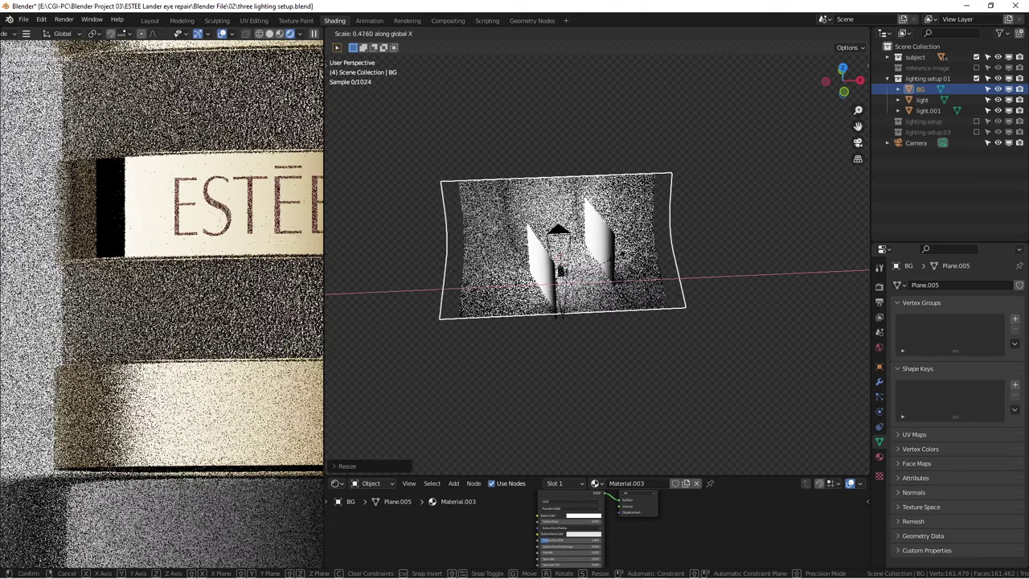
pyautogui.click(692, 242)
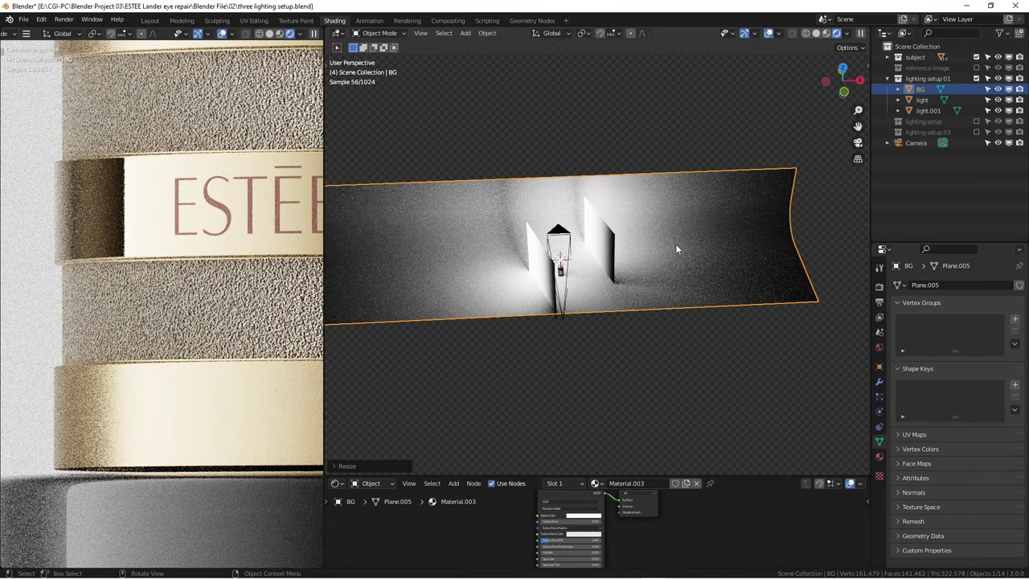
pyautogui.scroll(-4, 217, 286)
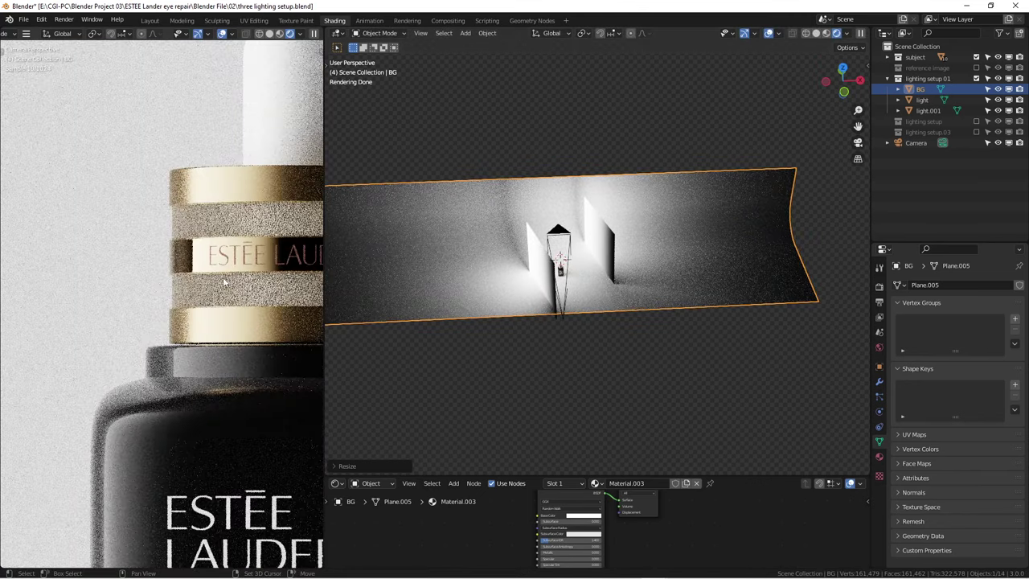
pyautogui.scroll(-3, 217, 281)
pyautogui.scroll(4, 201, 278)
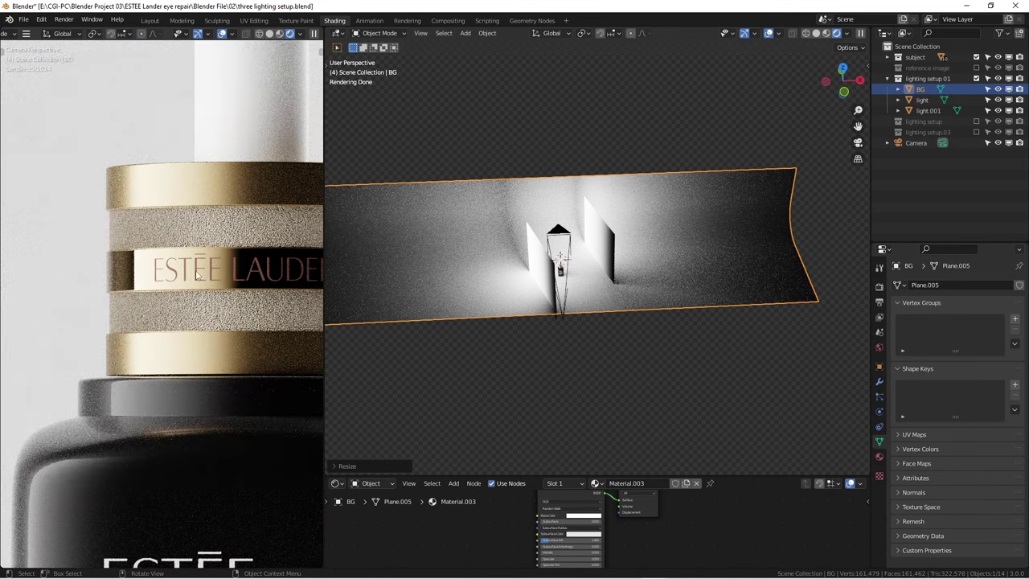
pyautogui.scroll(2, 236, 274)
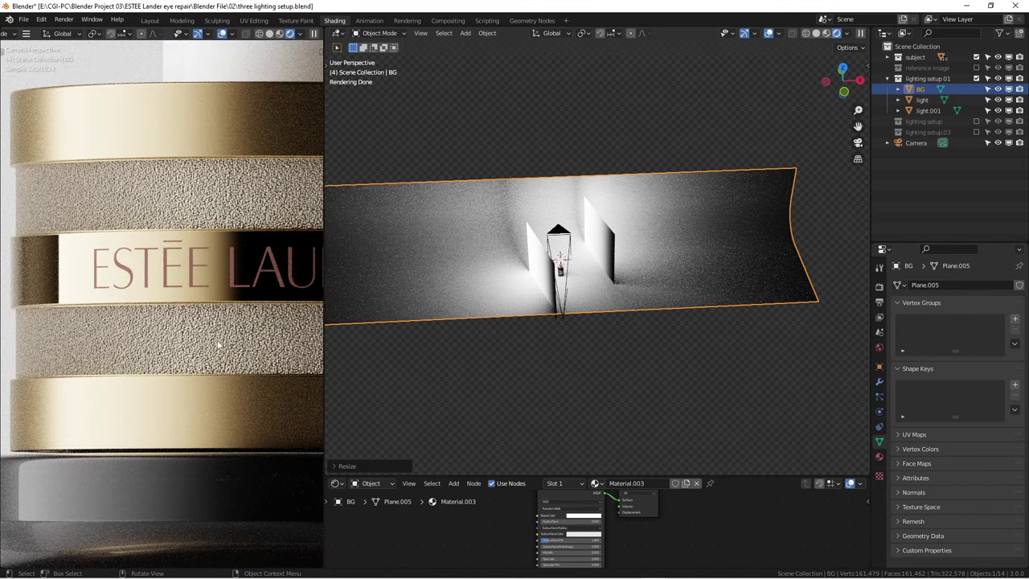
pyautogui.scroll(-4, 225, 270)
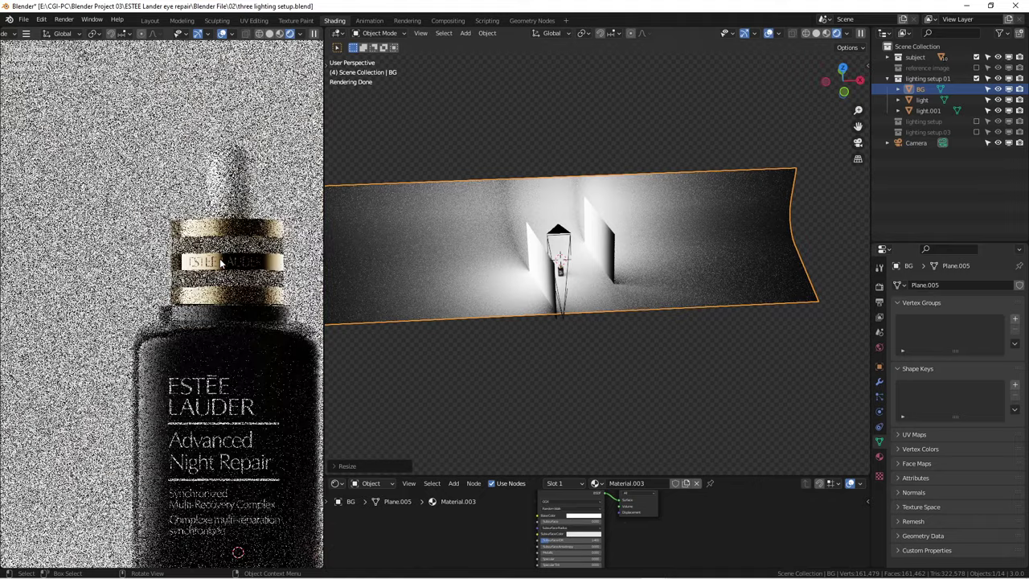
pyautogui.scroll(1, 230, 349)
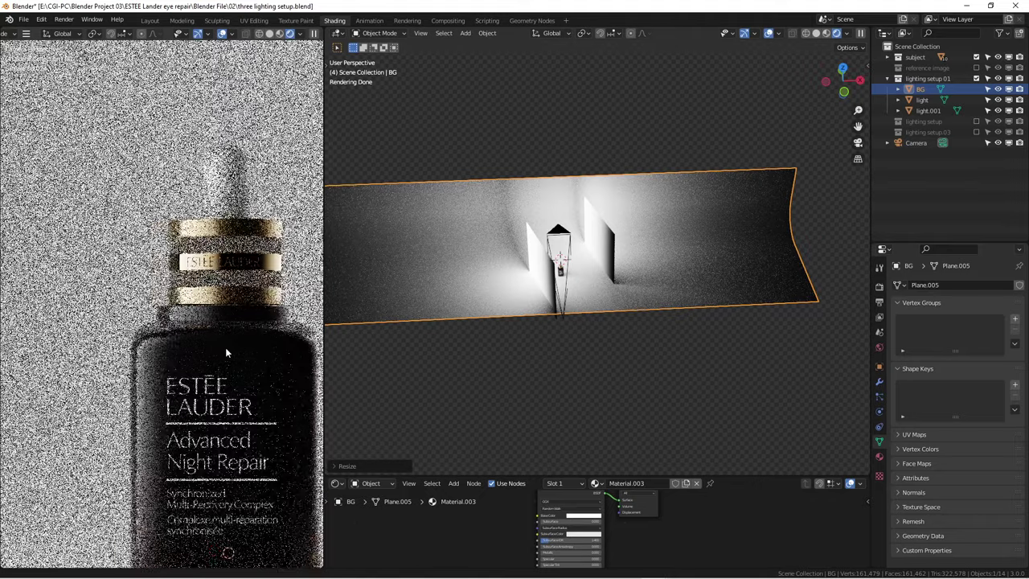
pyautogui.scroll(-3, 185, 317)
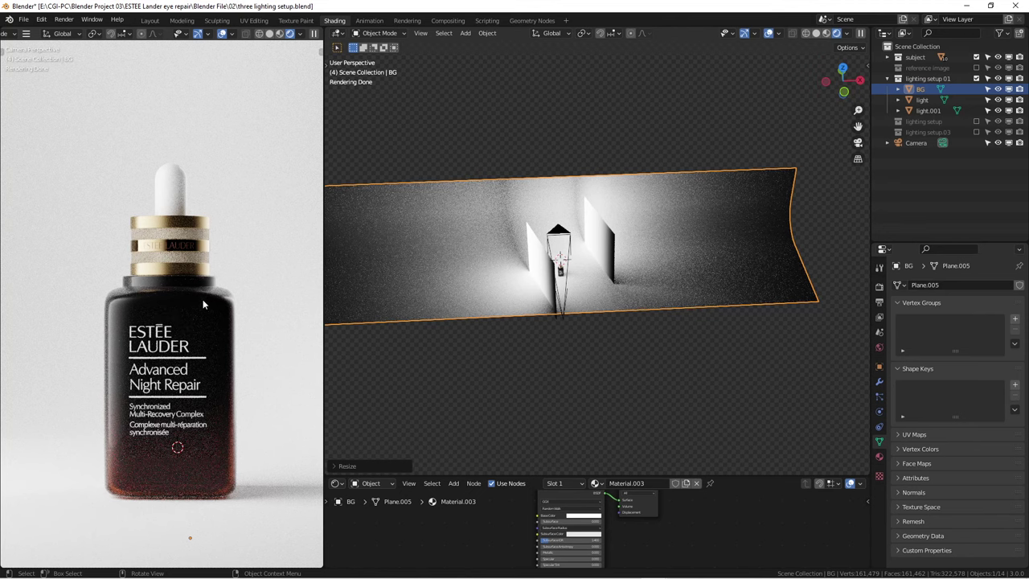
pyautogui.moveTo(571, 282); pyautogui.dragTo(483, 278, button='middle')
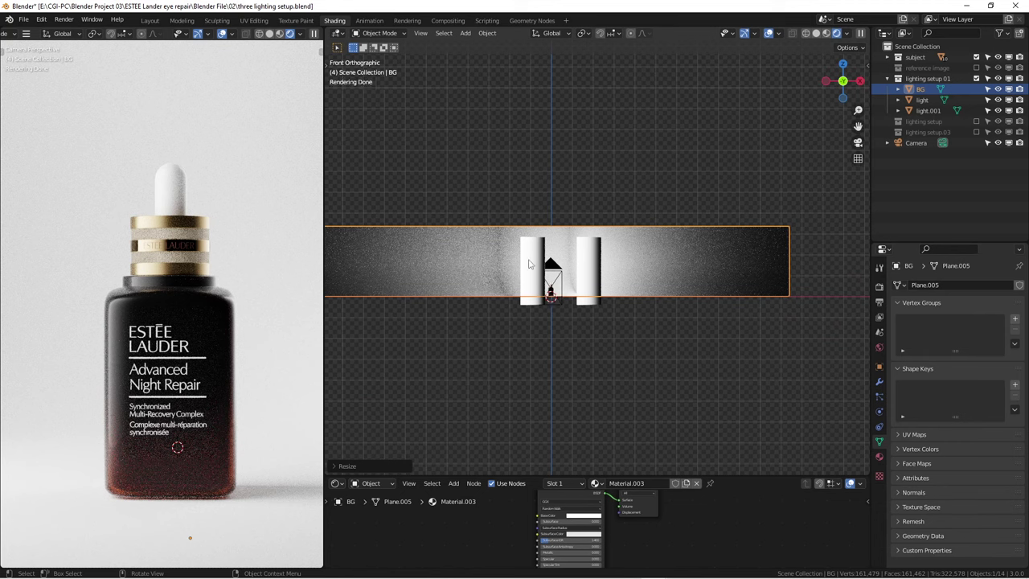
pyautogui.moveTo(569, 273); pyautogui.dragTo(547, 292, button='middle')
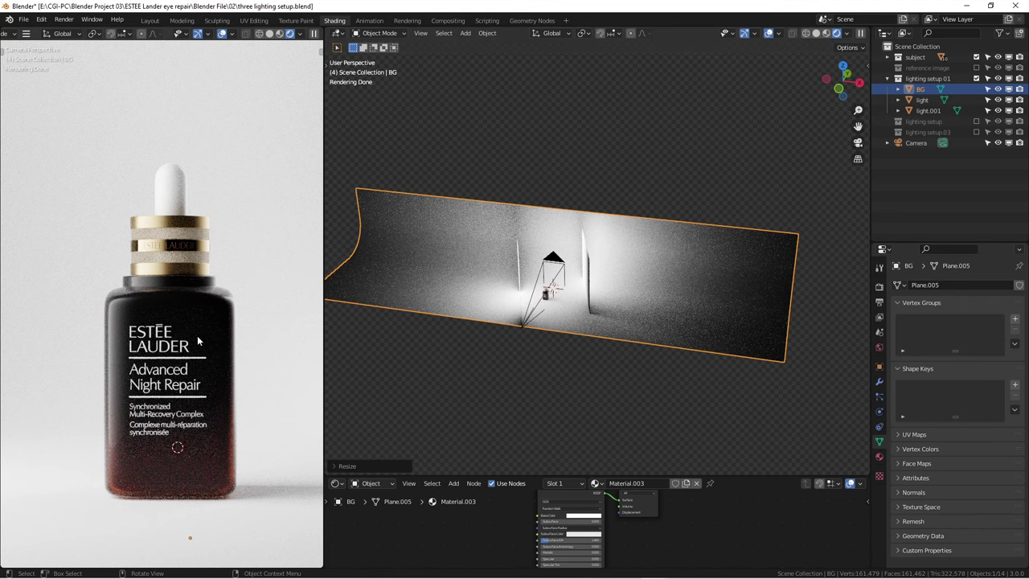
pyautogui.press('Home')
pyautogui.moveTo(531, 316); pyautogui.dragTo(515, 241, button='middle')
pyautogui.click(508, 232)
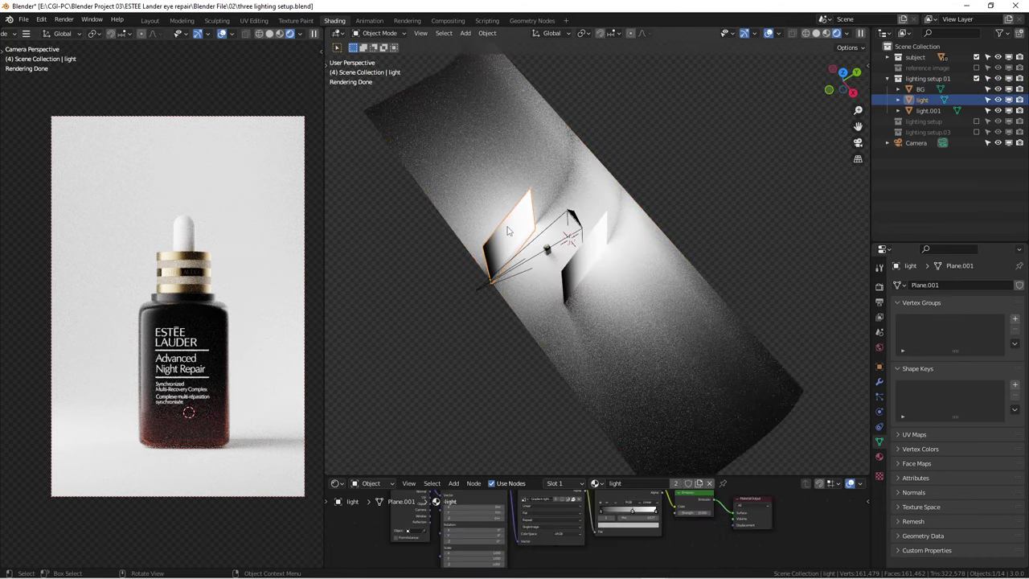
pyautogui.click(591, 249)
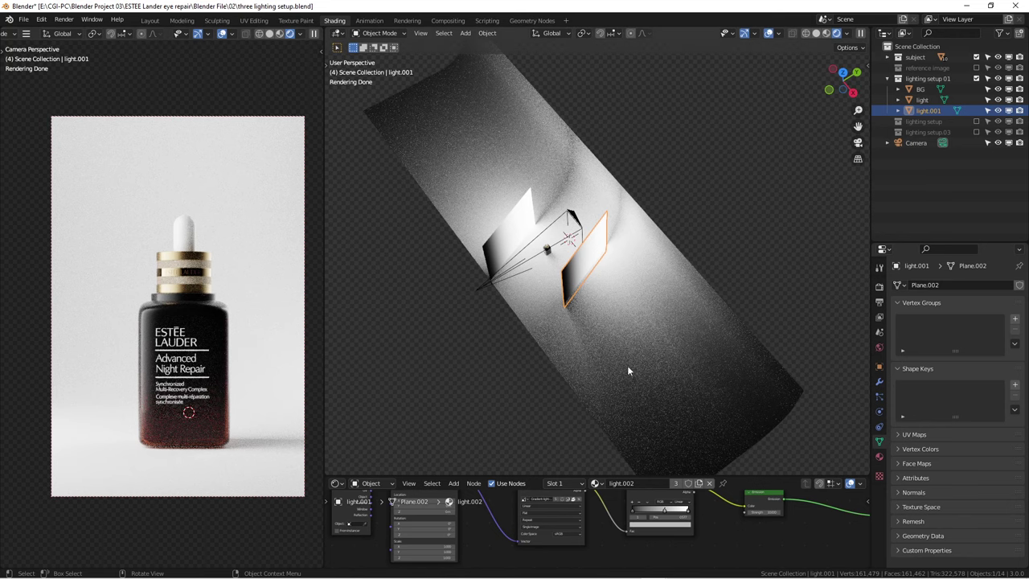
pyautogui.moveTo(628, 370); pyautogui.dragTo(651, 284, button='middle')
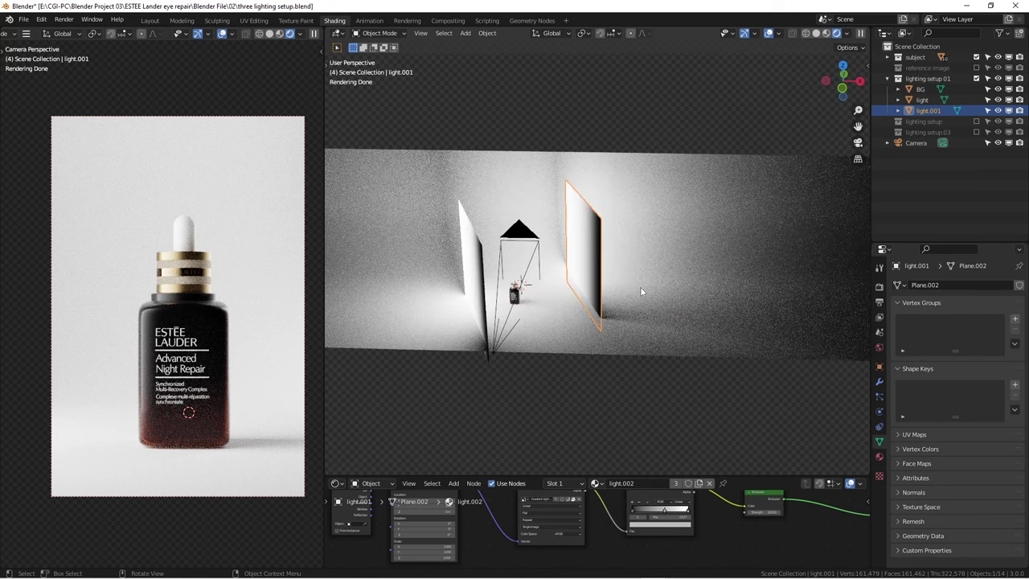
# Exclude lighting setup.01 and enable the lighting setup collection in the Outliner
pyautogui.click(888, 78)
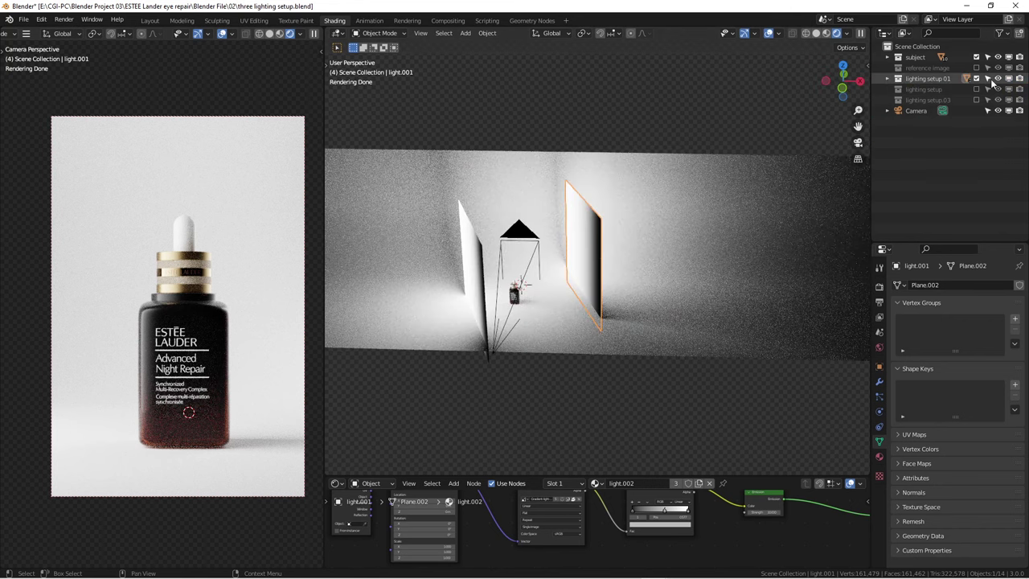
pyautogui.click(976, 78)
pyautogui.click(977, 89)
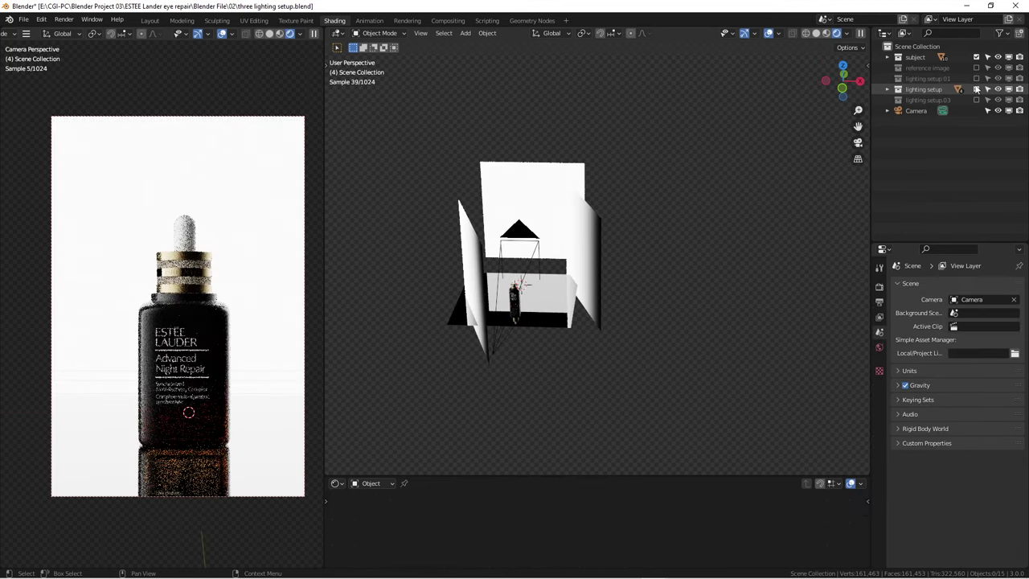
# Select the left light panel Plane.001 and scale it up to about 2.2
pyautogui.moveTo(517, 271)
pyautogui.mouseDown(button='middle')
pyautogui.moveTo(515, 303)
pyautogui.moveTo(513, 278)
pyautogui.mouseUp(button='middle')
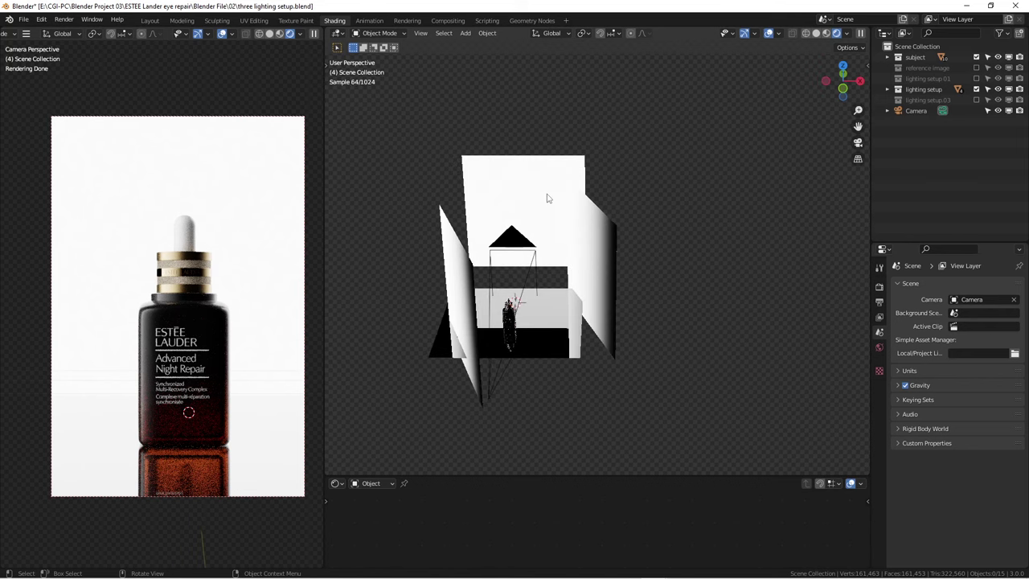
pyautogui.moveTo(524, 212); pyautogui.dragTo(402, 274, button='middle')
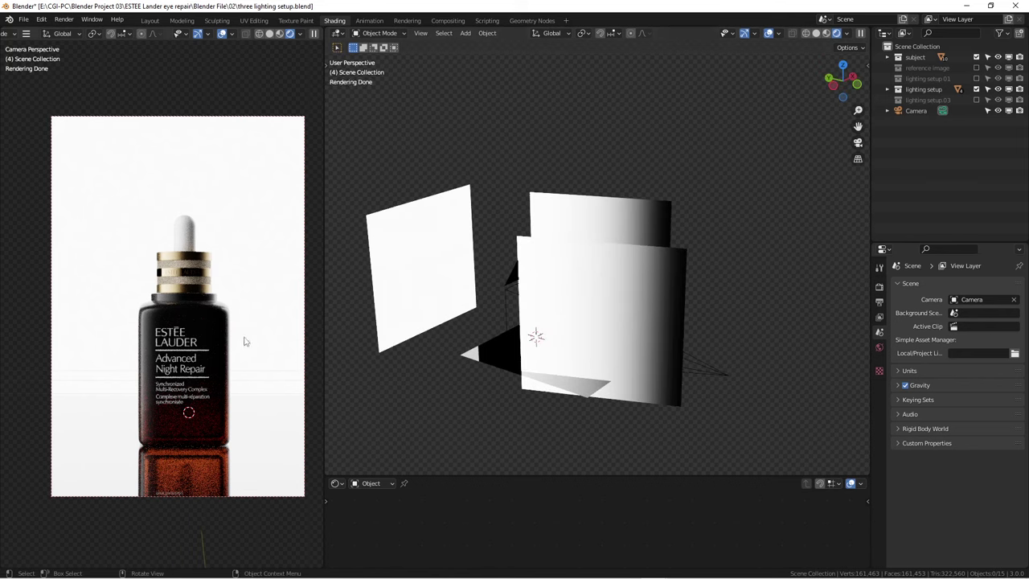
pyautogui.click(431, 268)
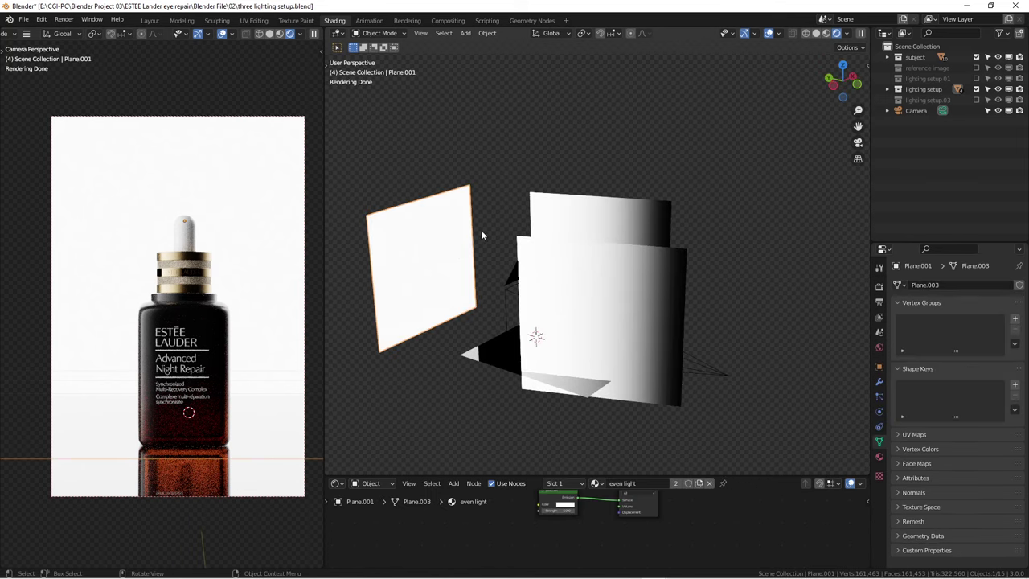
pyautogui.moveTo(443, 234); pyautogui.dragTo(458, 296, button='middle')
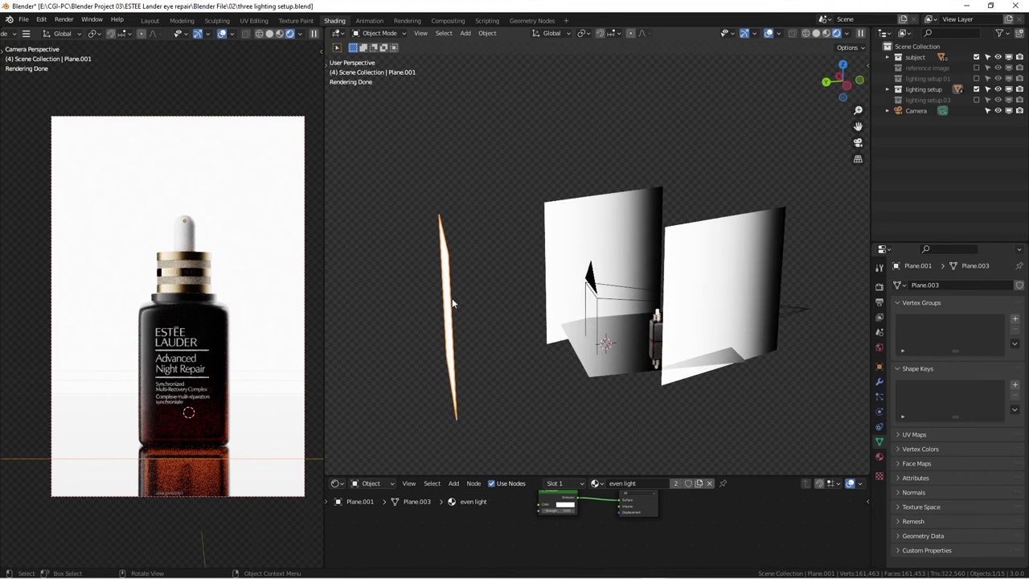
pyautogui.press('s')
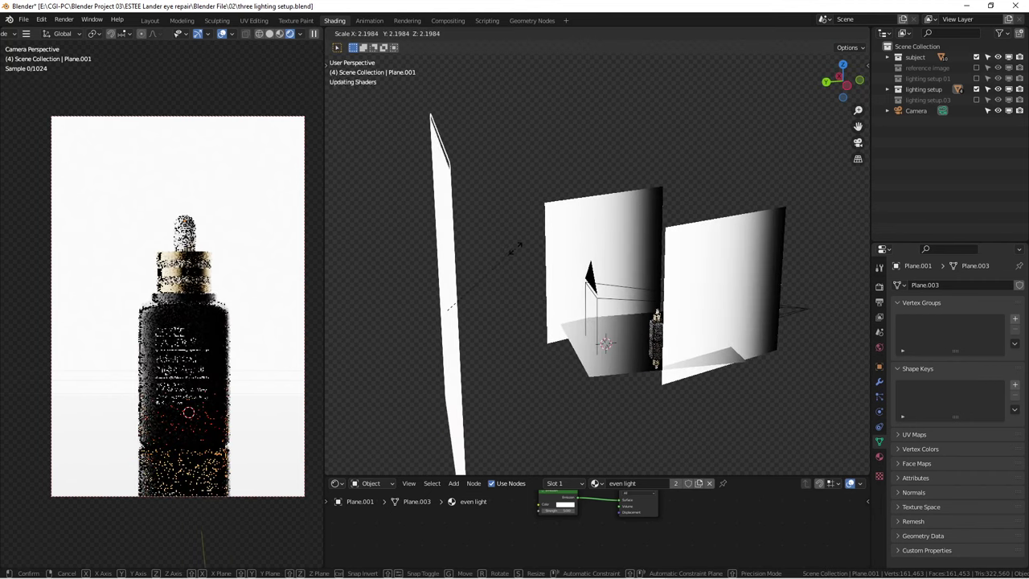
# Confirm Plane.001's enlarged size and give the shader node editor more height
pyautogui.click(501, 287)
pyautogui.moveTo(501, 287); pyautogui.dragTo(403, 306, button='middle')
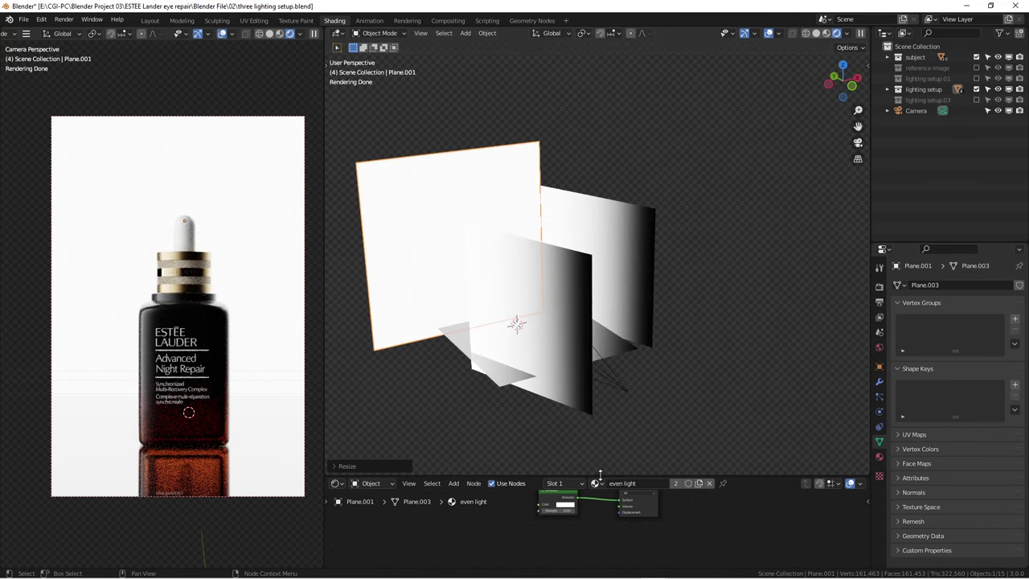
pyautogui.moveTo(597, 477); pyautogui.dragTo(599, 290)
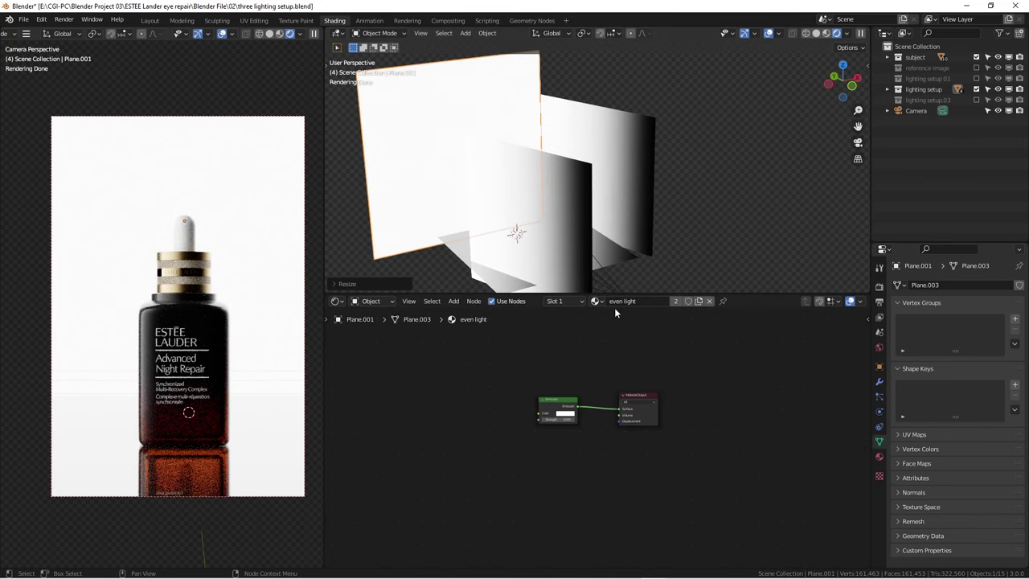
pyautogui.scroll(6, 564, 411)
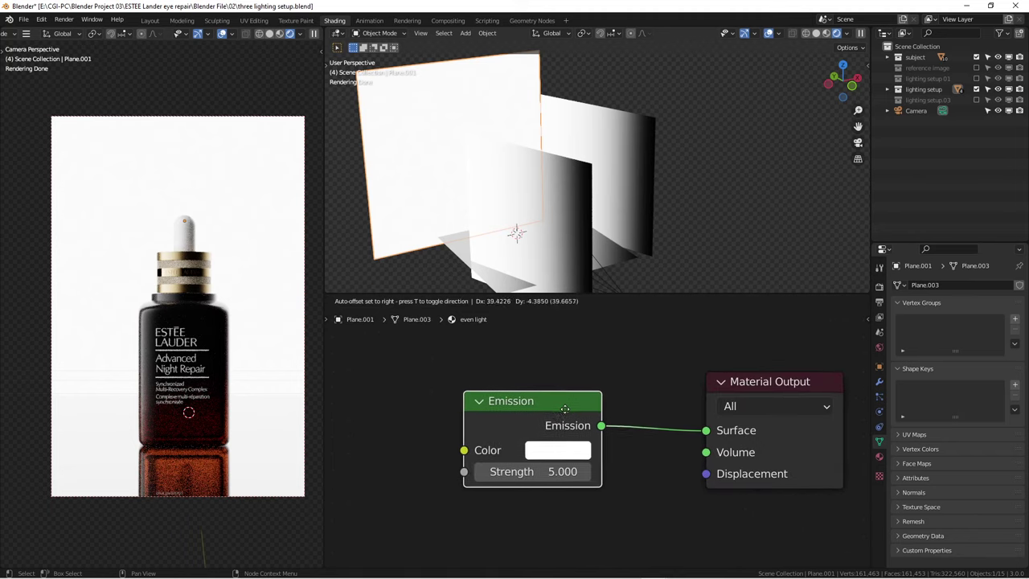
pyautogui.scroll(-4, 553, 417)
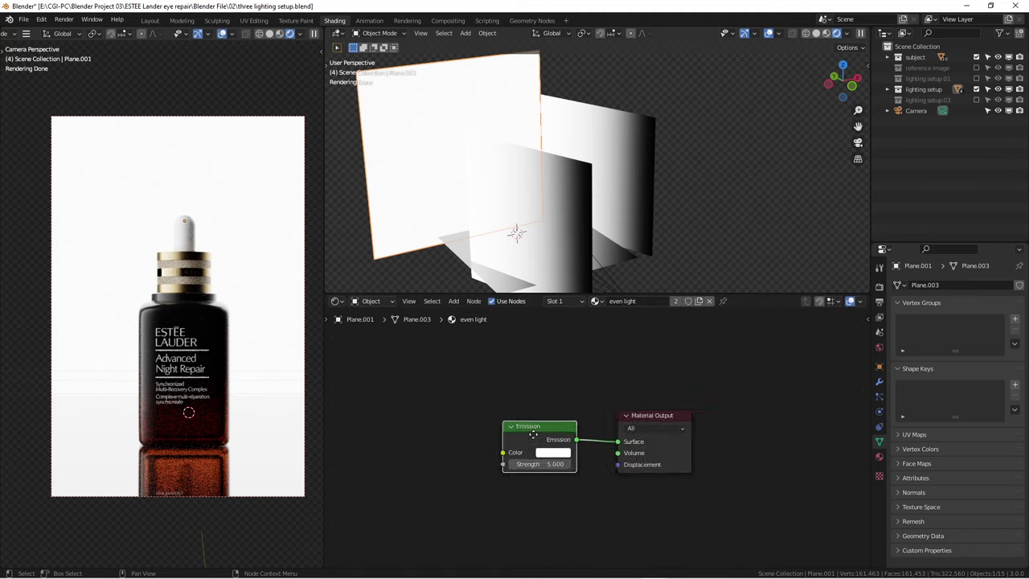
pyautogui.scroll(-1, 533, 434)
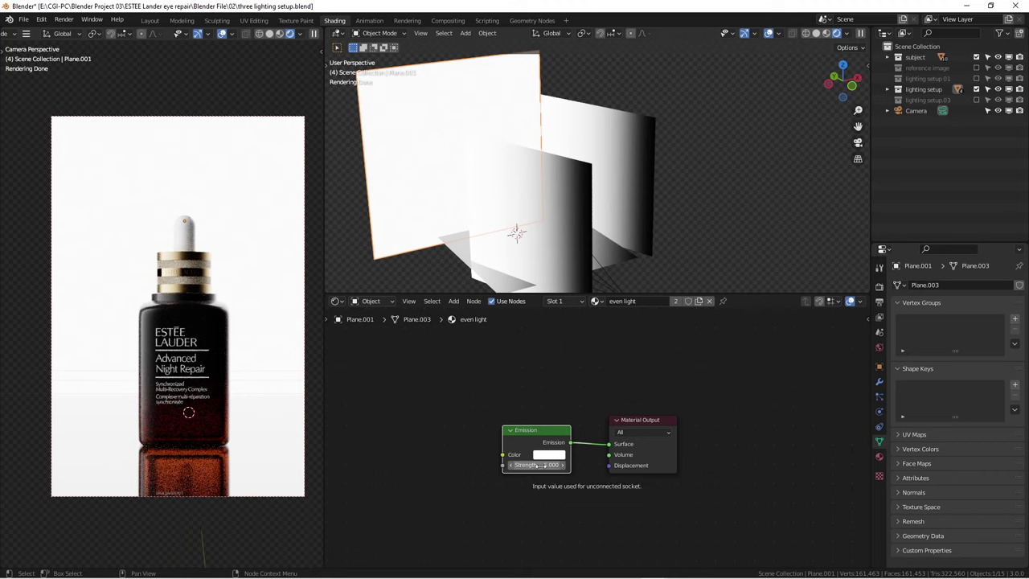
# Set the Emission node's Strength to 10, then lower it to 5
pyautogui.click(533, 465)
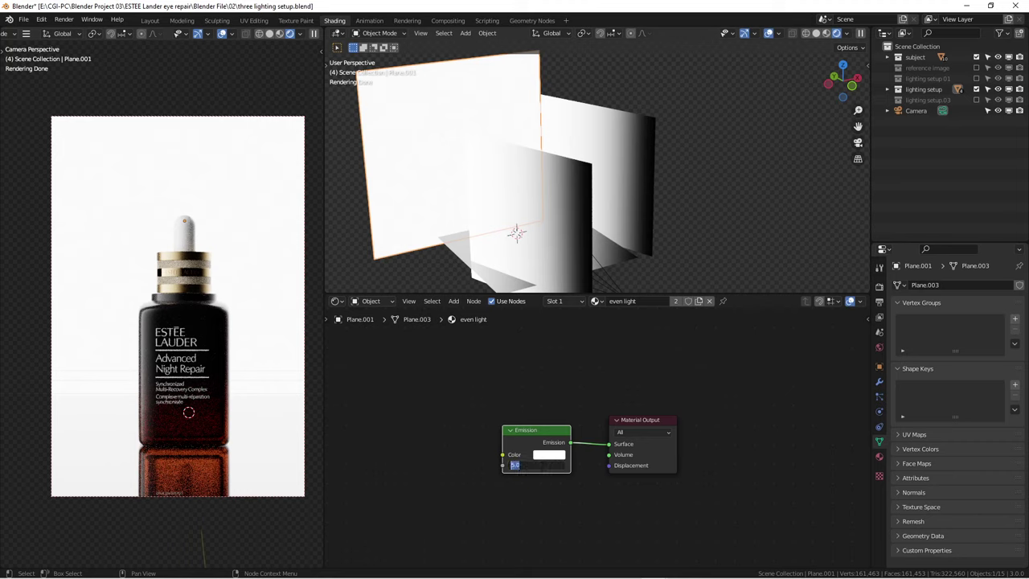
pyautogui.write('10')
pyautogui.press('Return')
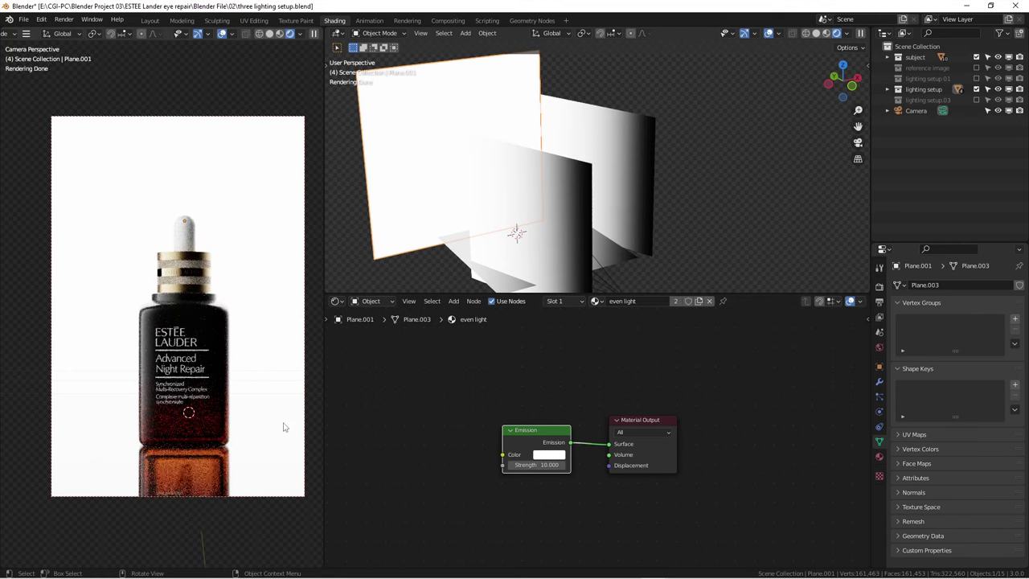
pyautogui.click(536, 465)
pyautogui.write('5')
pyautogui.press('Return')
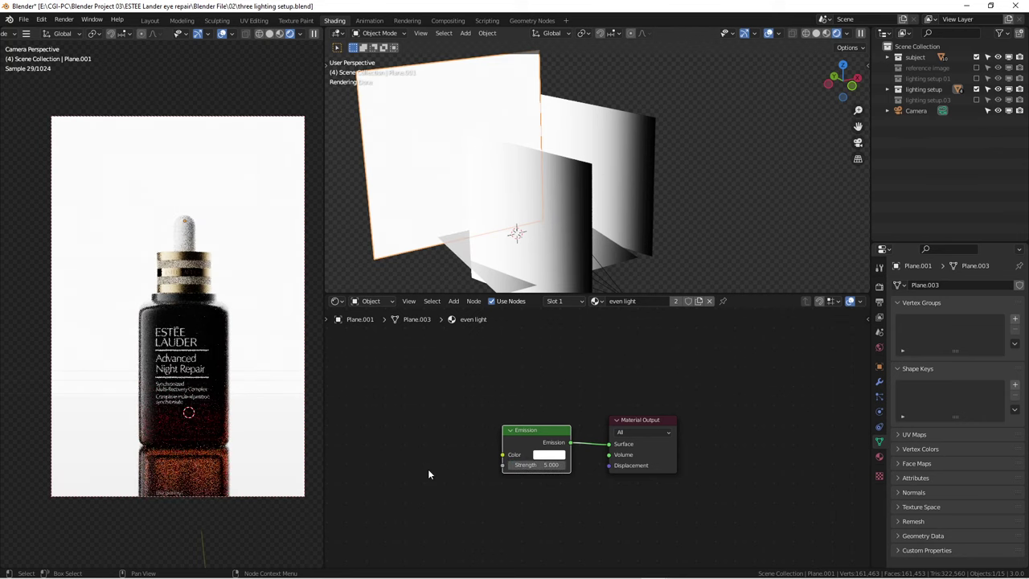
pyautogui.moveTo(631, 229); pyautogui.dragTo(585, 213, button='middle')
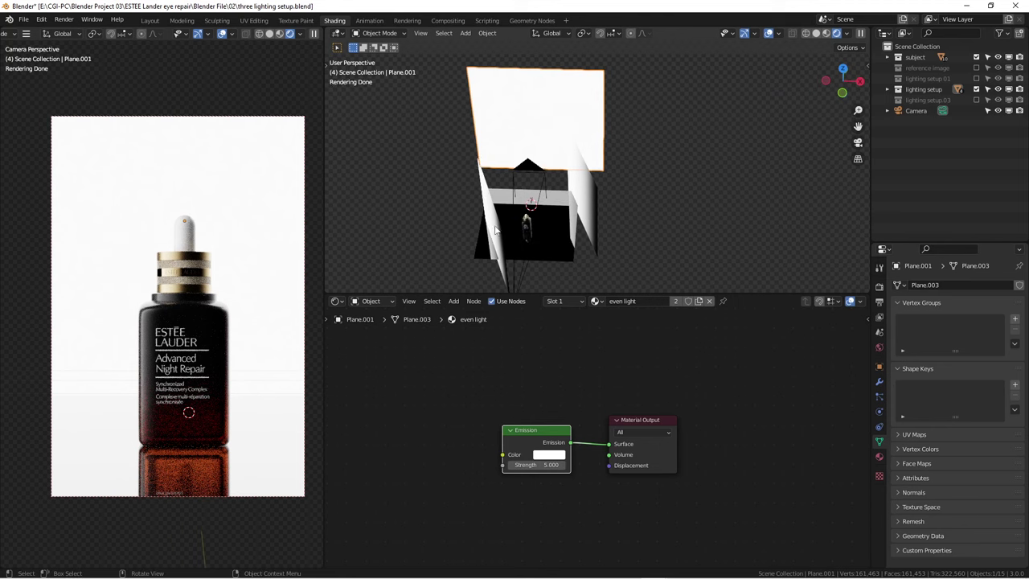
# Inspect the gradient emission materials of the right and left light panels
pyautogui.click(595, 203)
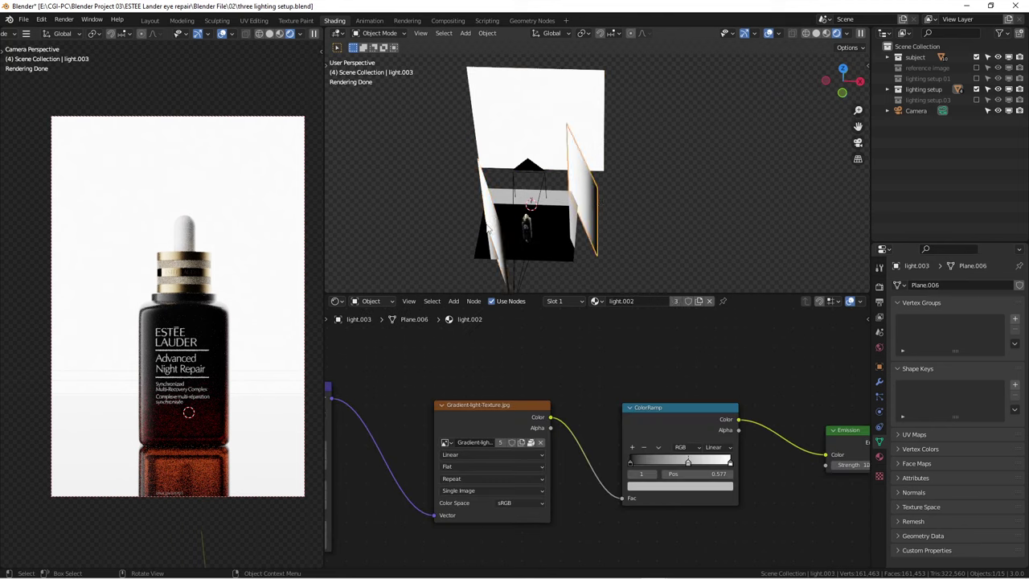
pyautogui.click(496, 228)
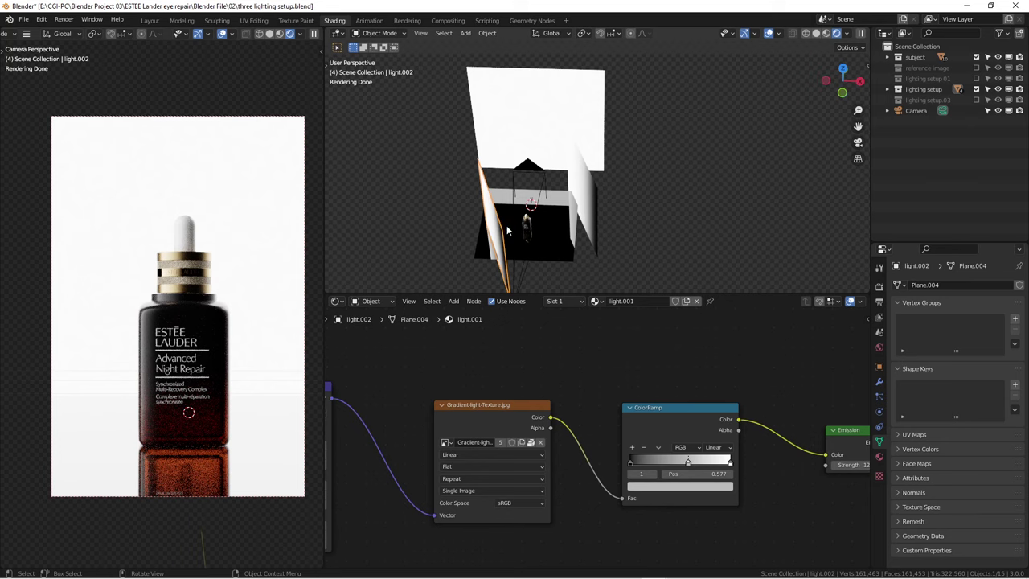
pyautogui.scroll(4, 186, 258)
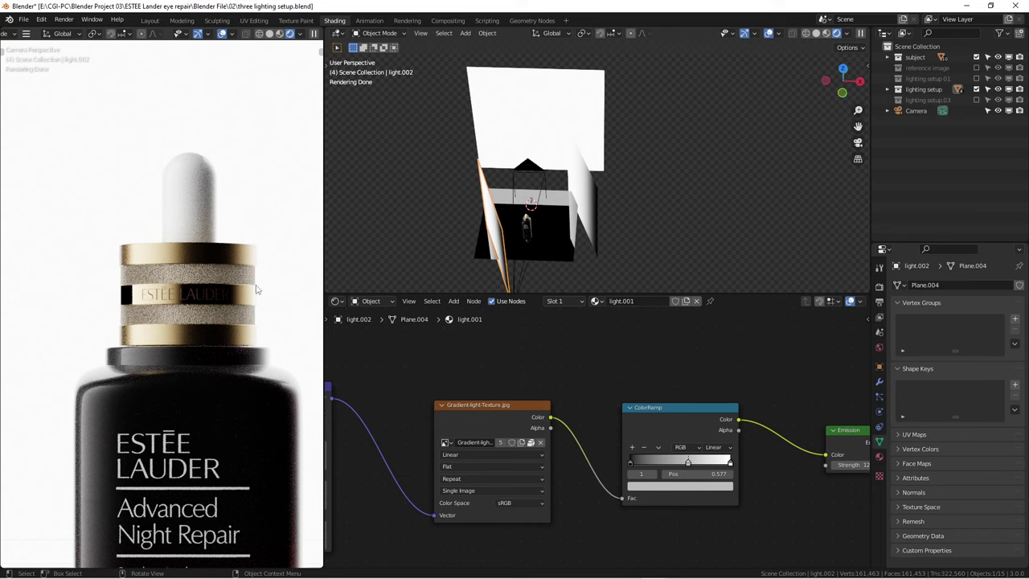
pyautogui.click(597, 205)
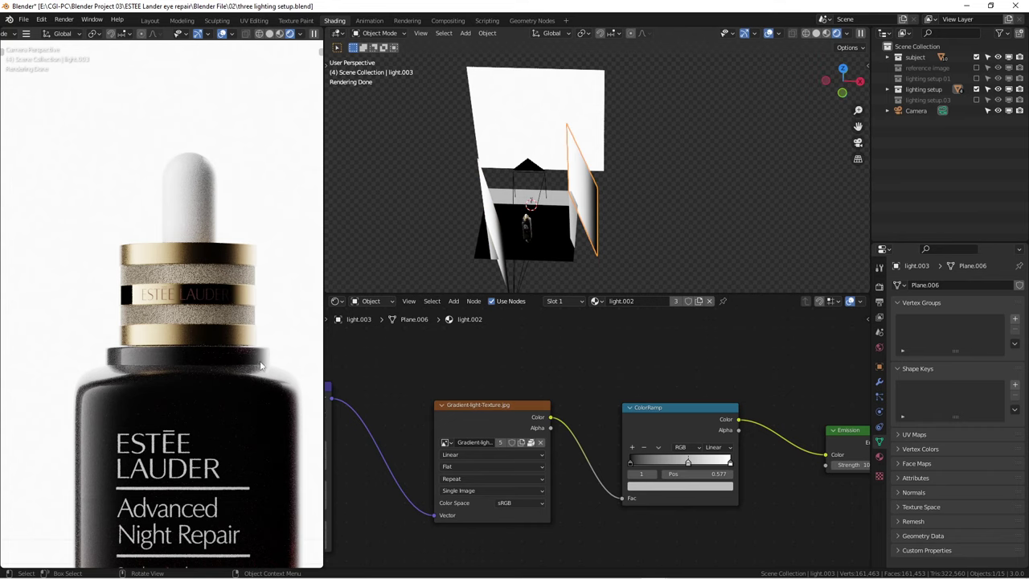
pyautogui.scroll(-4, 204, 351)
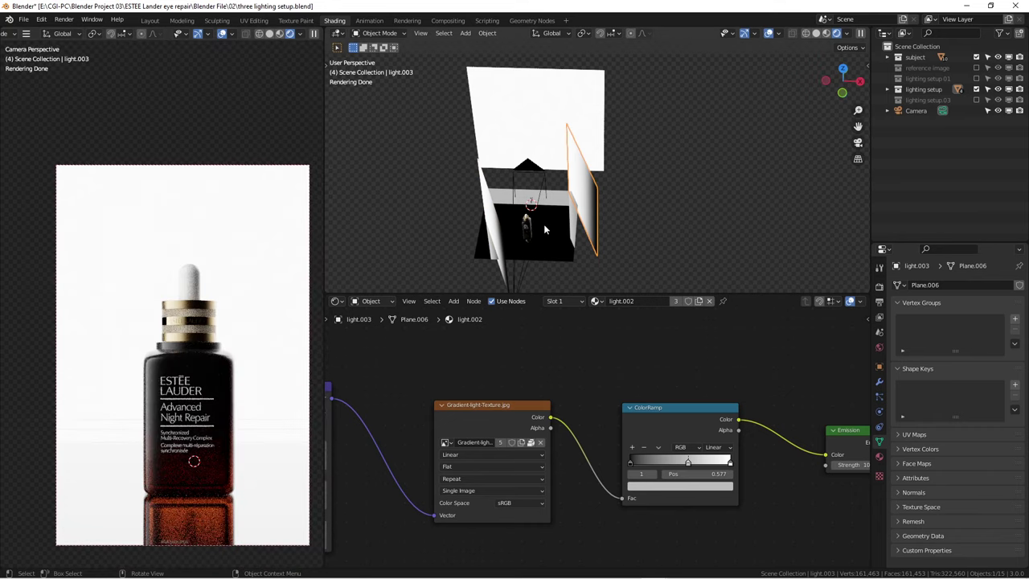
# Select the floor plane to show its black Principled BSDF Floor material with Specular 1.000
pyautogui.moveTo(444, 202); pyautogui.dragTo(388, 195, button='middle')
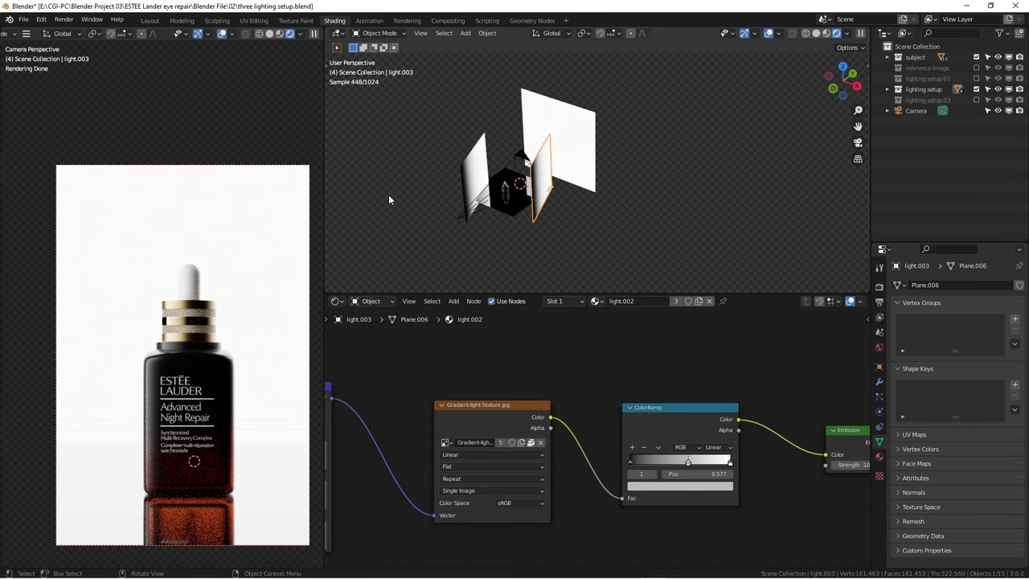
pyautogui.scroll(4, 482, 195)
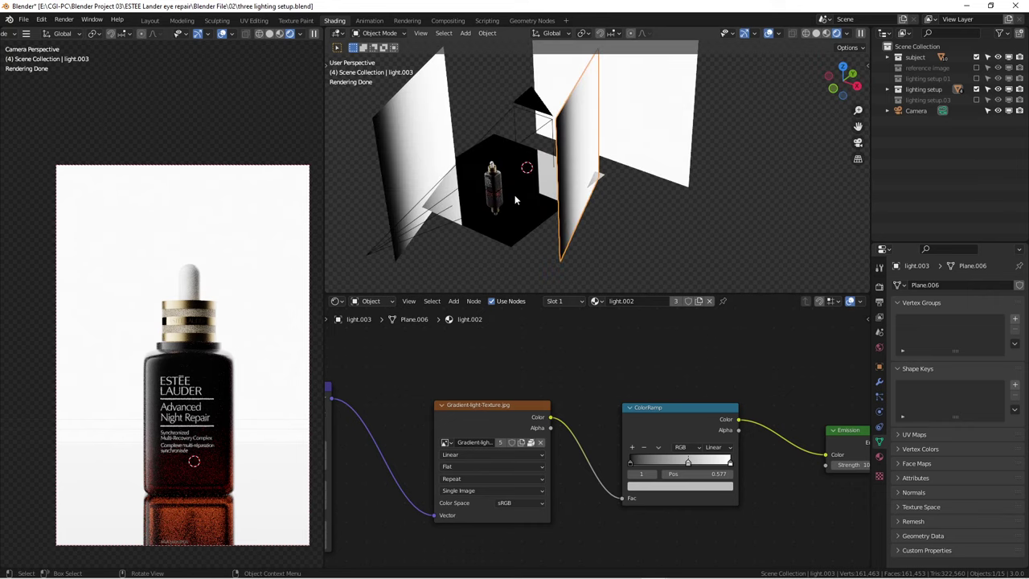
pyautogui.keyDown('shift'); pyautogui.moveTo(515, 195); pyautogui.dragTo(536, 197, button='middle'); pyautogui.keyUp('shift')
pyautogui.keyDown('shift'); pyautogui.moveTo(166, 364); pyautogui.dragTo(135, 330, button='middle'); pyautogui.keyUp('shift')
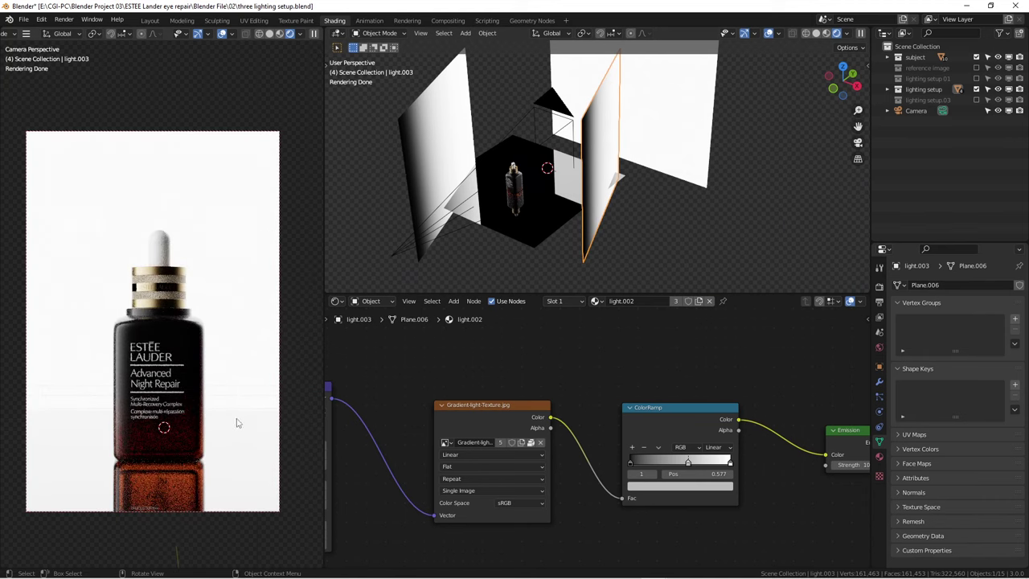
pyautogui.click(529, 221)
pyautogui.moveTo(554, 207); pyautogui.dragTo(531, 233, button='middle')
pyautogui.scroll(2, 529, 193)
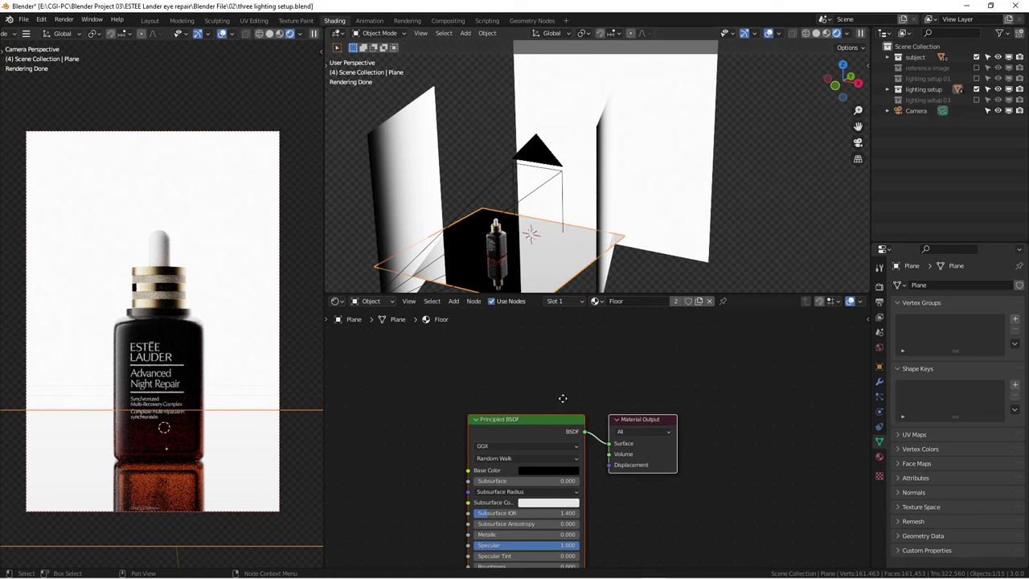
pyautogui.moveTo(563, 398); pyautogui.dragTo(545, 390, button='middle')
pyautogui.scroll(-2, 545, 370)
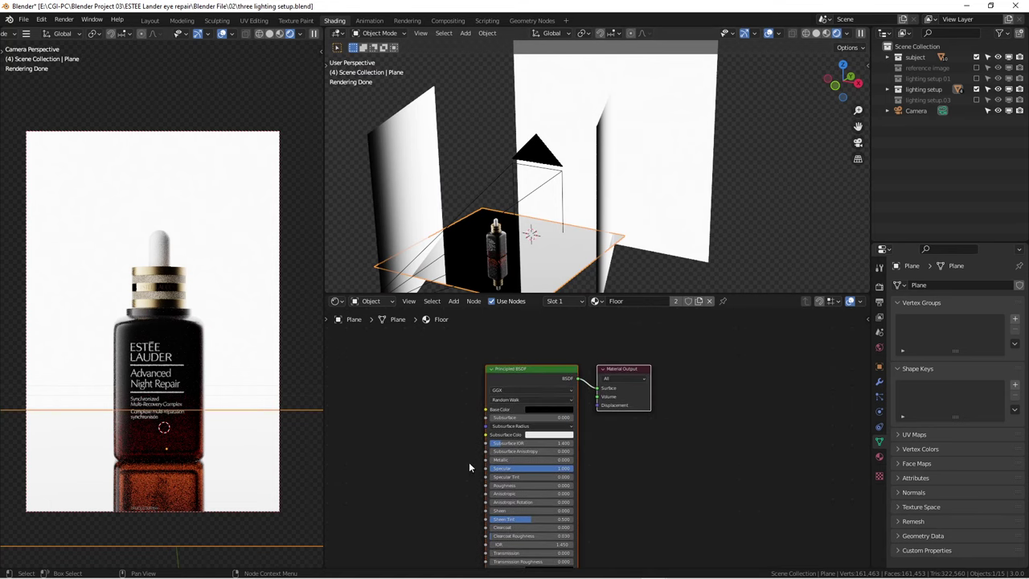
pyautogui.scroll(4, 470, 467)
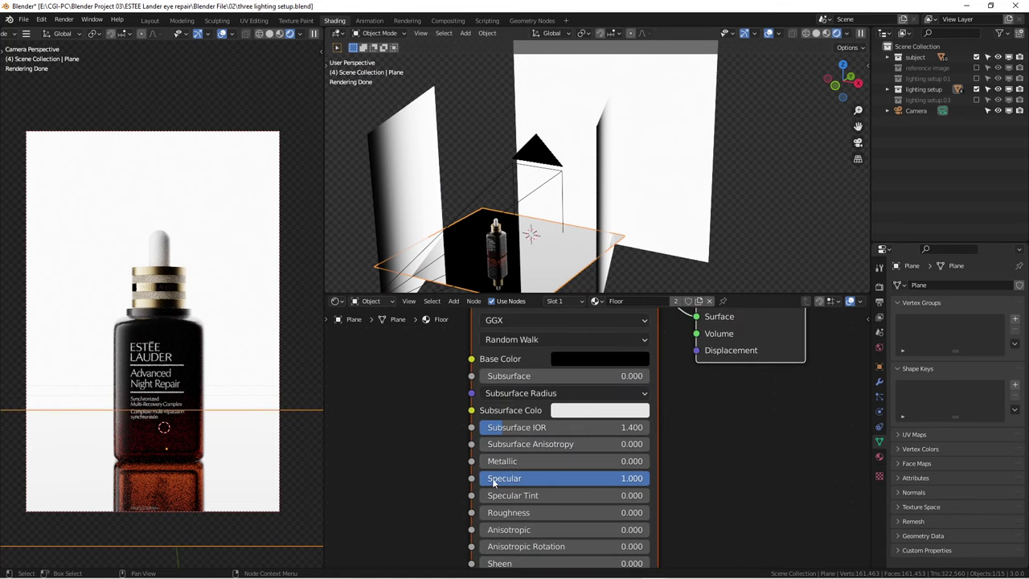
pyautogui.scroll(-4, 523, 514)
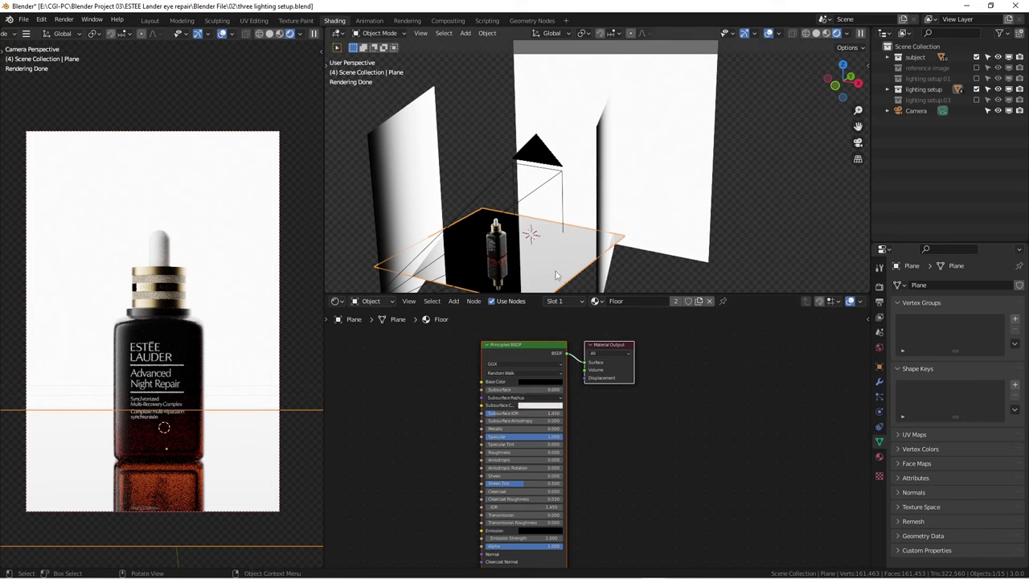
pyautogui.click(473, 151)
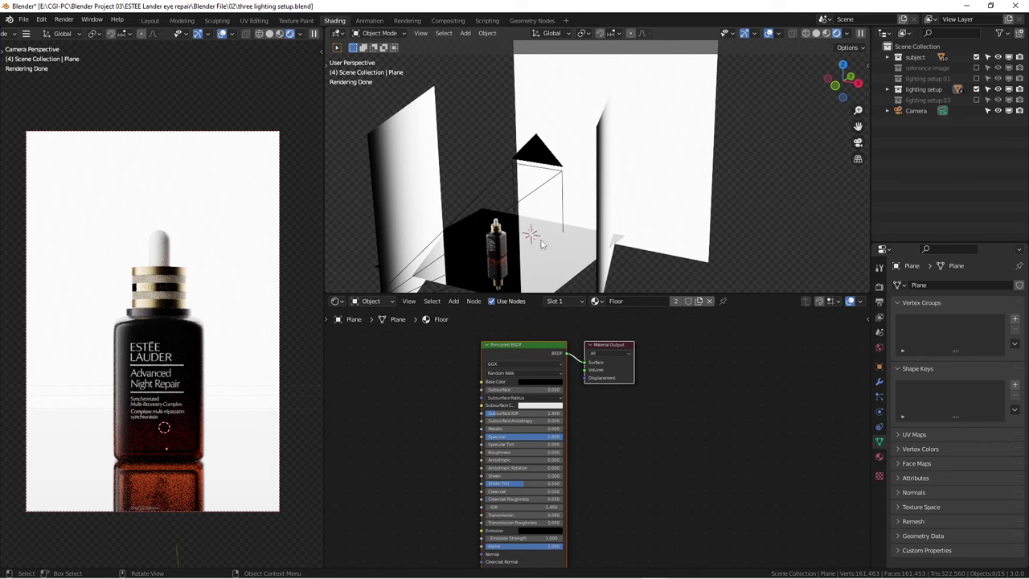
pyautogui.scroll(-3, 539, 267)
pyautogui.click(548, 284)
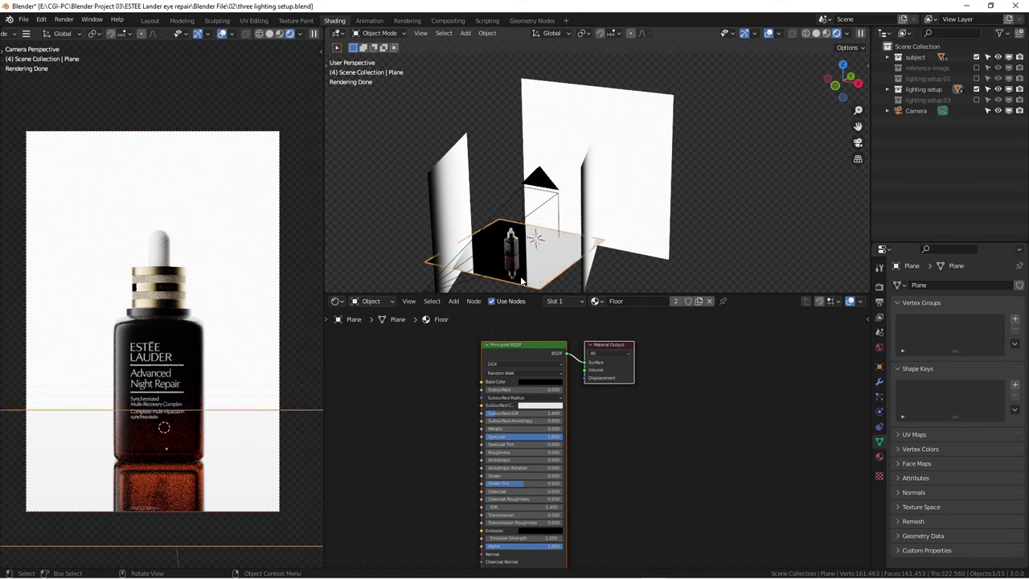
pyautogui.scroll(2, 502, 288)
pyautogui.moveTo(502, 288); pyautogui.dragTo(638, 142, button='middle')
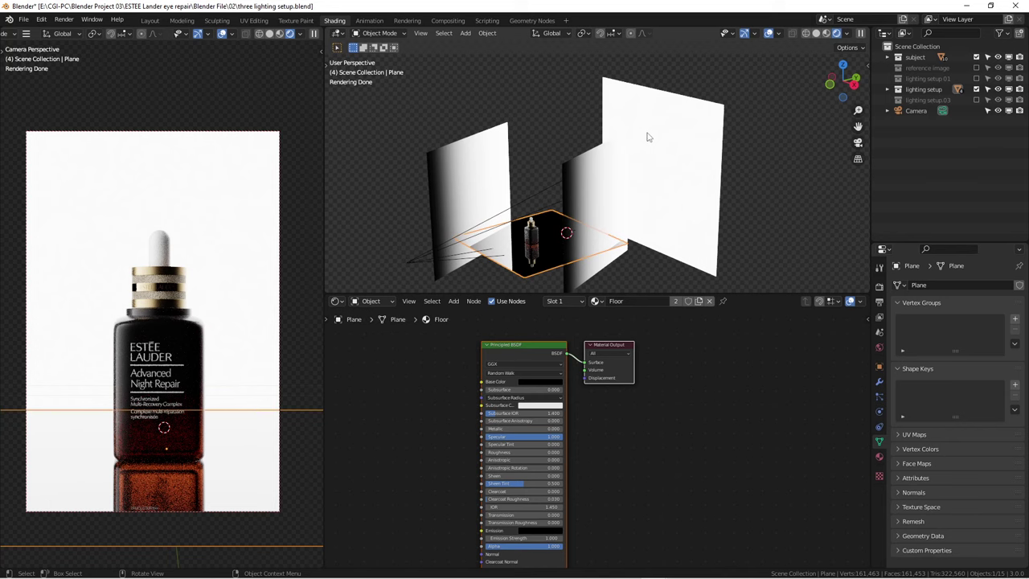
pyautogui.keyDown('alt'); pyautogui.moveTo(590, 176); pyautogui.dragTo(696, 179, button='middle'); pyautogui.keyUp('alt')
pyautogui.scroll(-2, 587, 178)
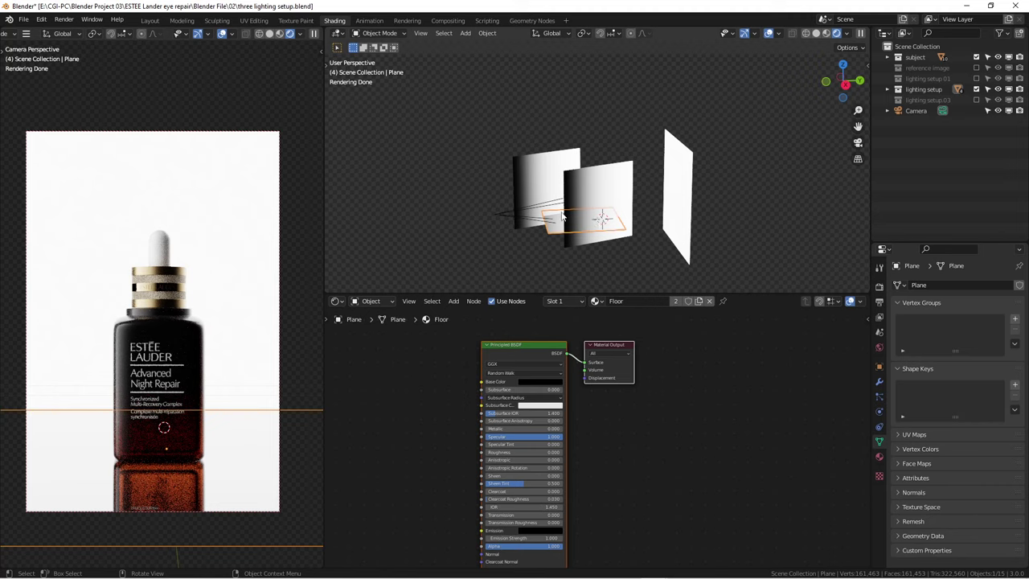
pyautogui.scroll(5, 554, 234)
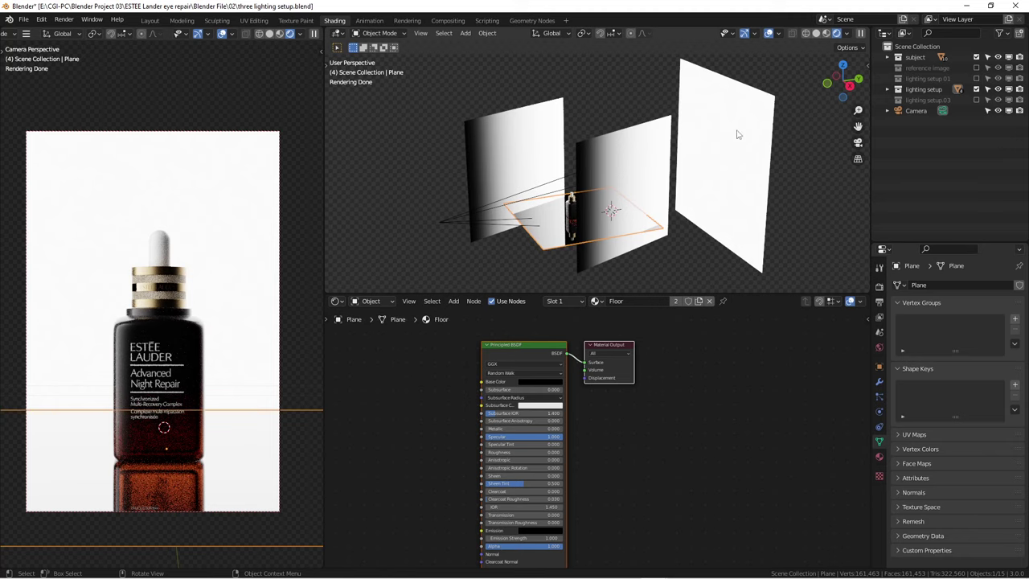
pyautogui.moveTo(740, 150); pyautogui.dragTo(760, 171, button='middle')
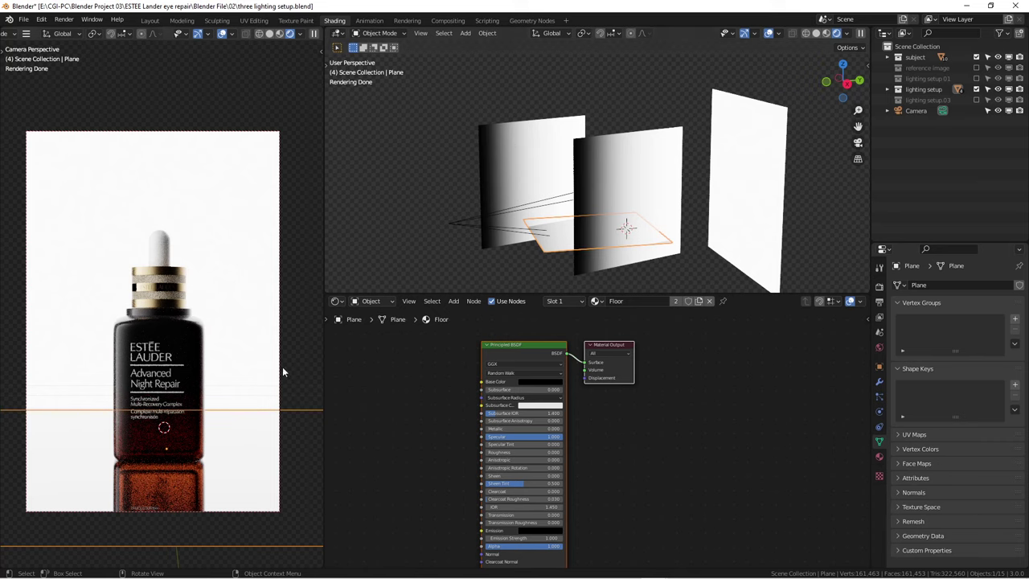
pyautogui.scroll(-3, 613, 187)
pyautogui.moveTo(615, 186); pyautogui.dragTo(656, 192, button='middle')
pyautogui.click(703, 192)
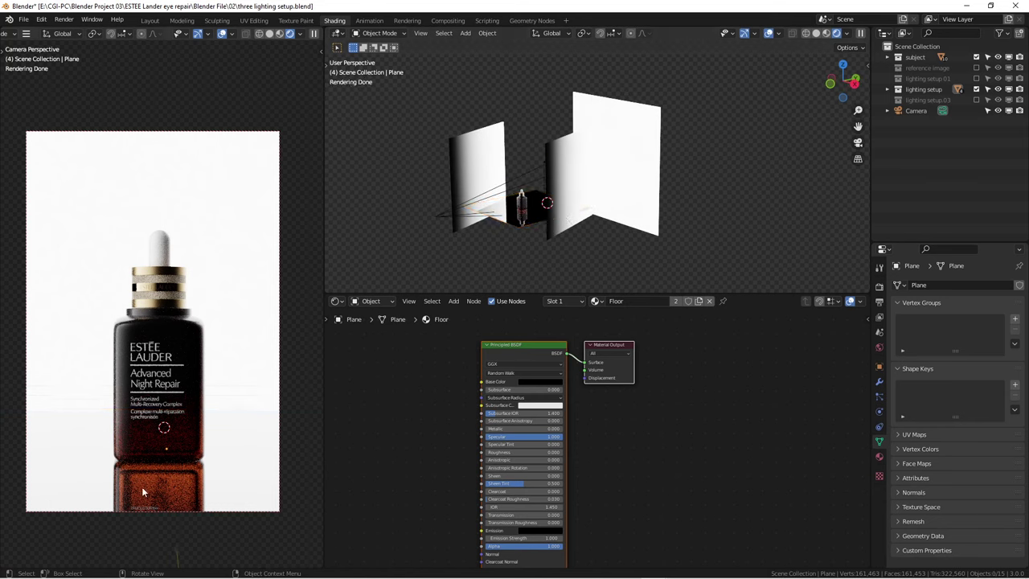
pyautogui.scroll(4, 168, 485)
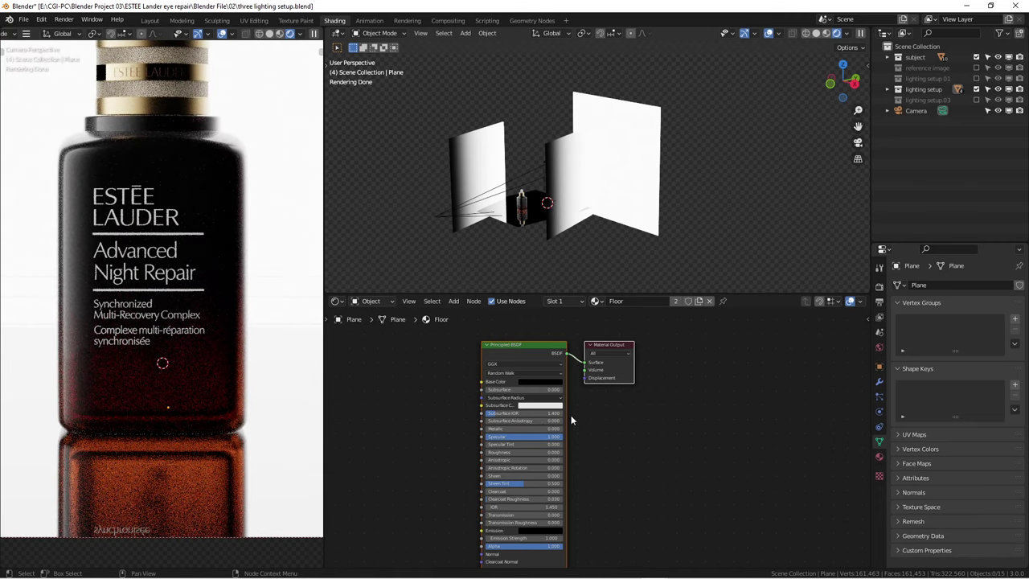
pyautogui.moveTo(595, 424); pyautogui.dragTo(634, 403, button='middle')
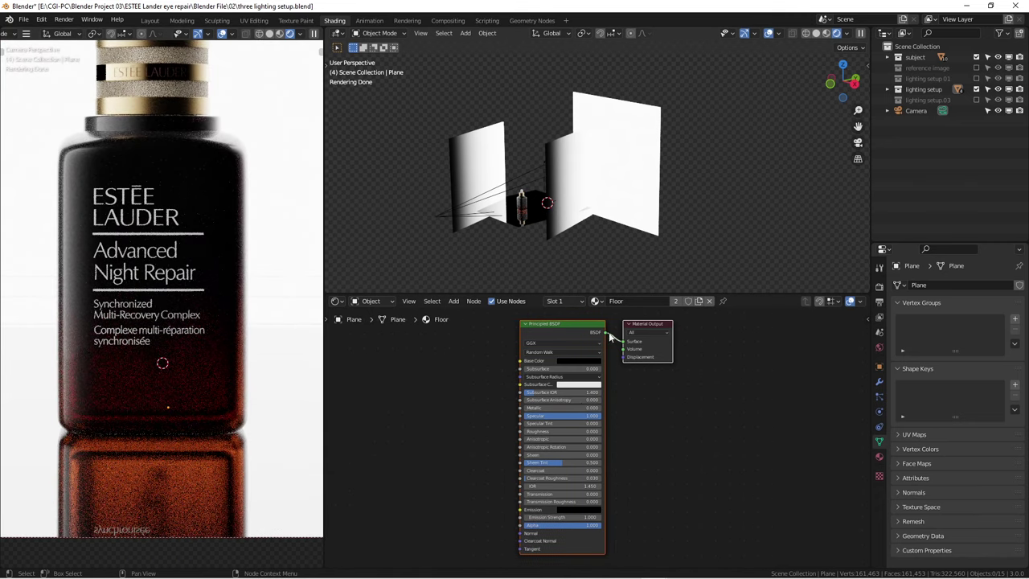
# Select the floor plane and set its Roughness to 0.186
pyautogui.click(512, 224)
pyautogui.scroll(5, 498, 234)
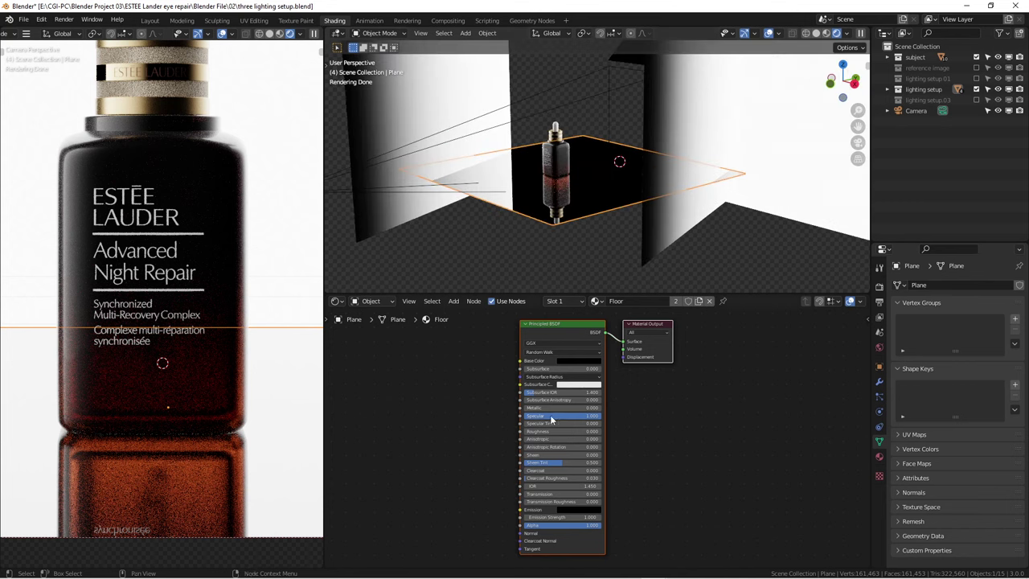
pyautogui.scroll(4, 551, 419)
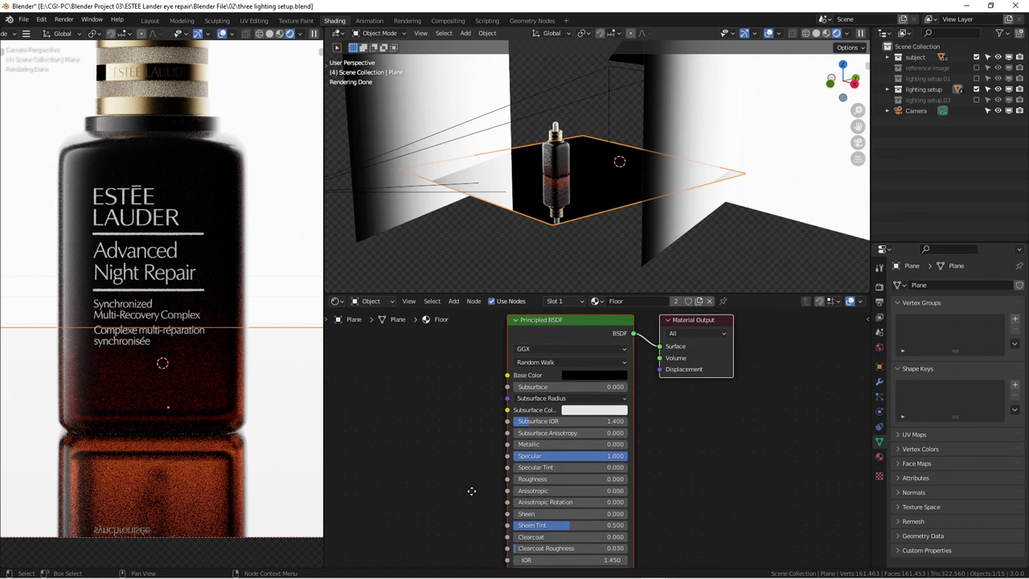
pyautogui.scroll(3, 474, 482)
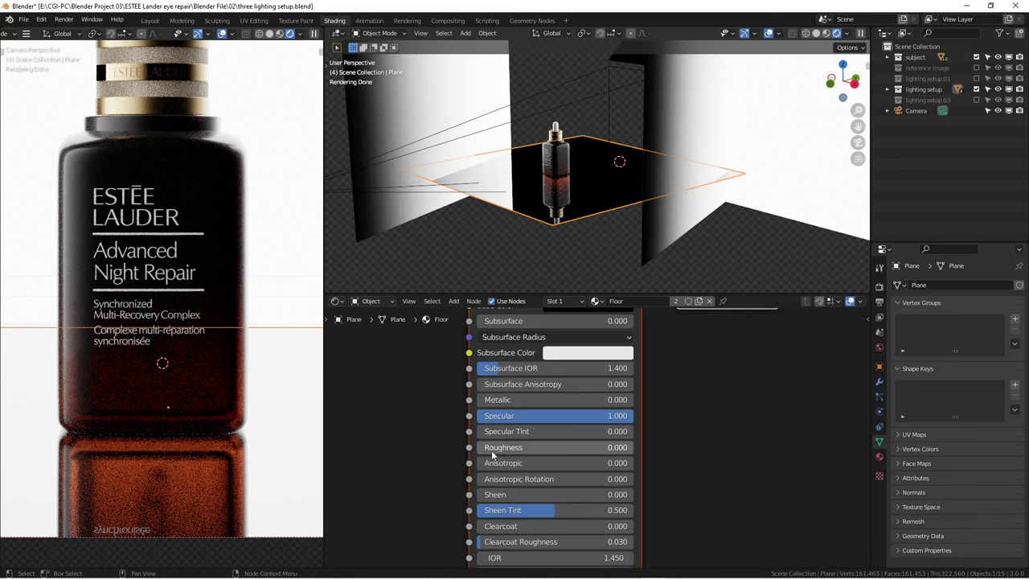
pyautogui.moveTo(498, 454); pyautogui.dragTo(528, 452)
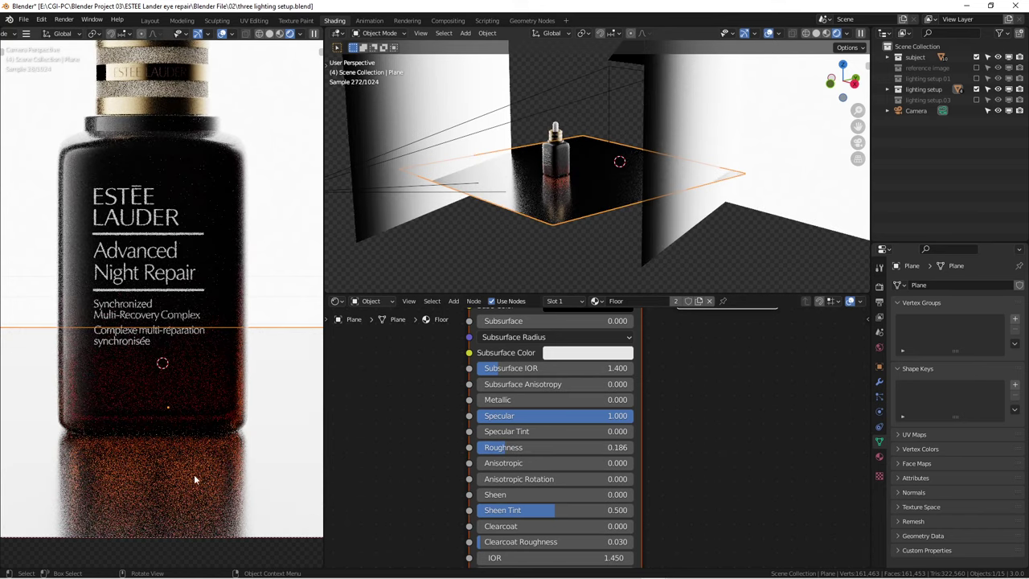
pyautogui.scroll(-2, 195, 484)
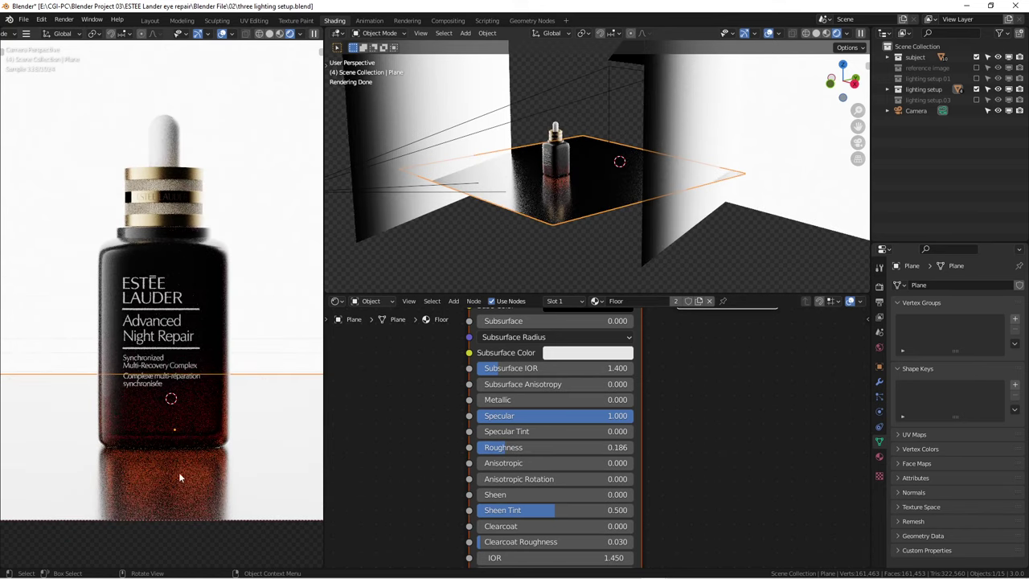
pyautogui.scroll(-1, 163, 494)
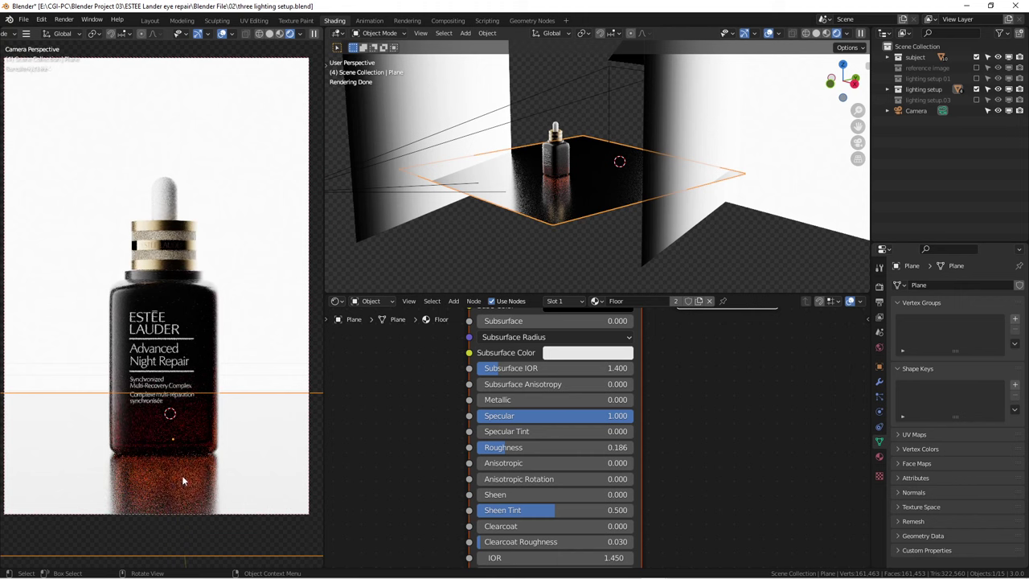
pyautogui.scroll(-1, 168, 487)
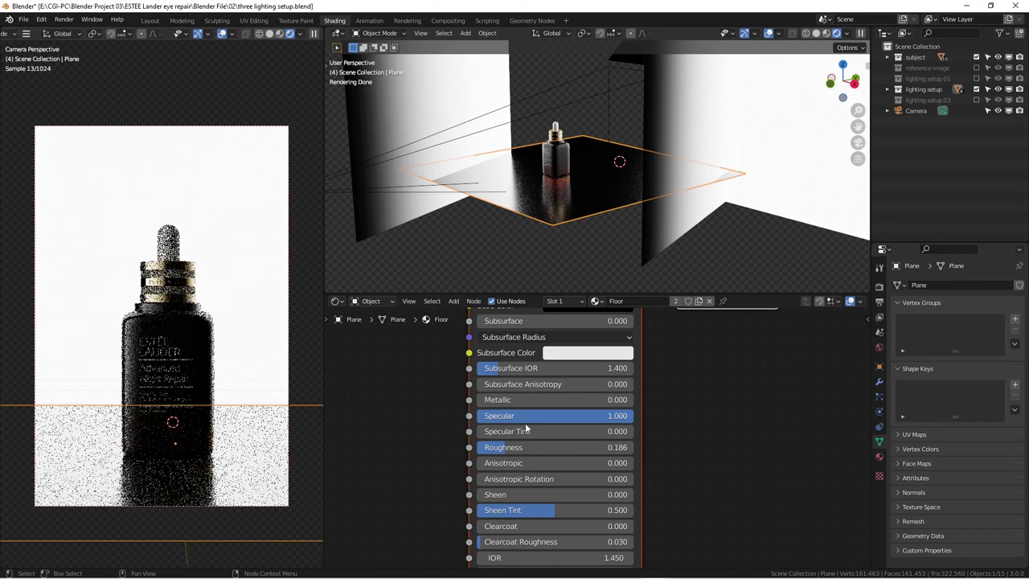
# Lower the floor Roughness to 0.032, check the reflection from the front, and deselect the floor
pyautogui.moveTo(502, 452); pyautogui.dragTo(491, 452)
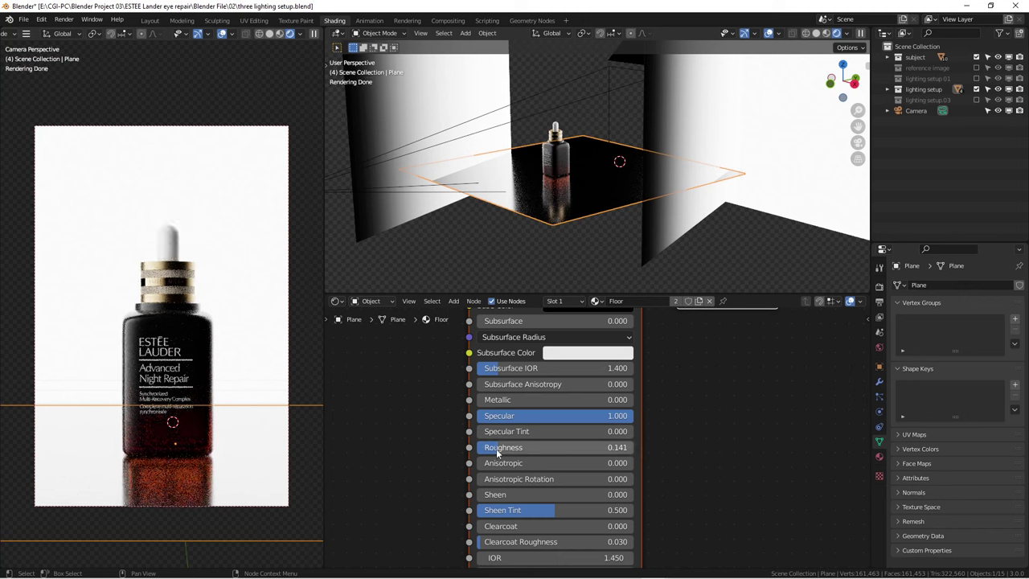
pyautogui.moveTo(499, 449); pyautogui.dragTo(484, 449)
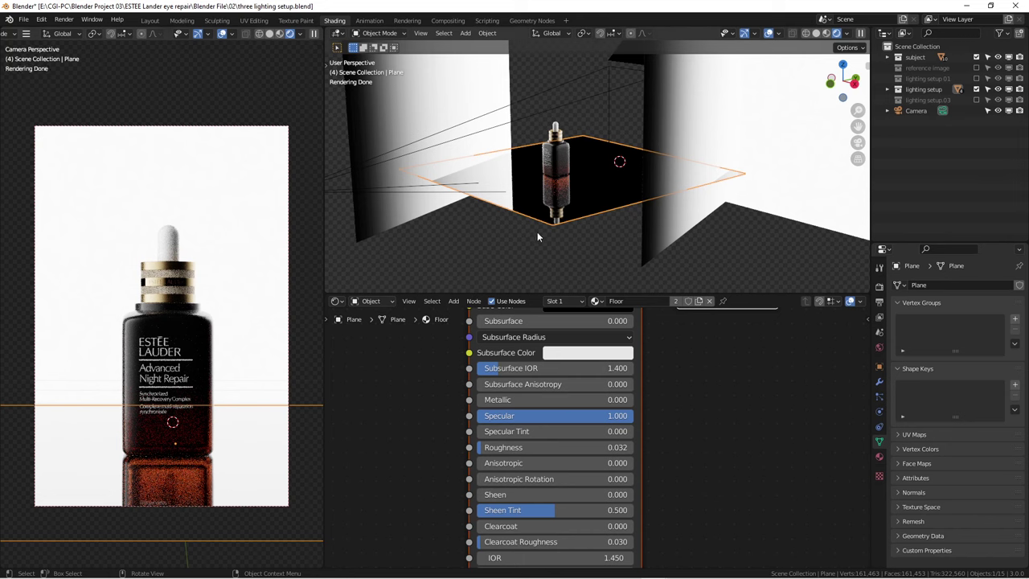
pyautogui.moveTo(592, 183); pyautogui.dragTo(452, 229, button='middle')
pyautogui.press('KP_1')
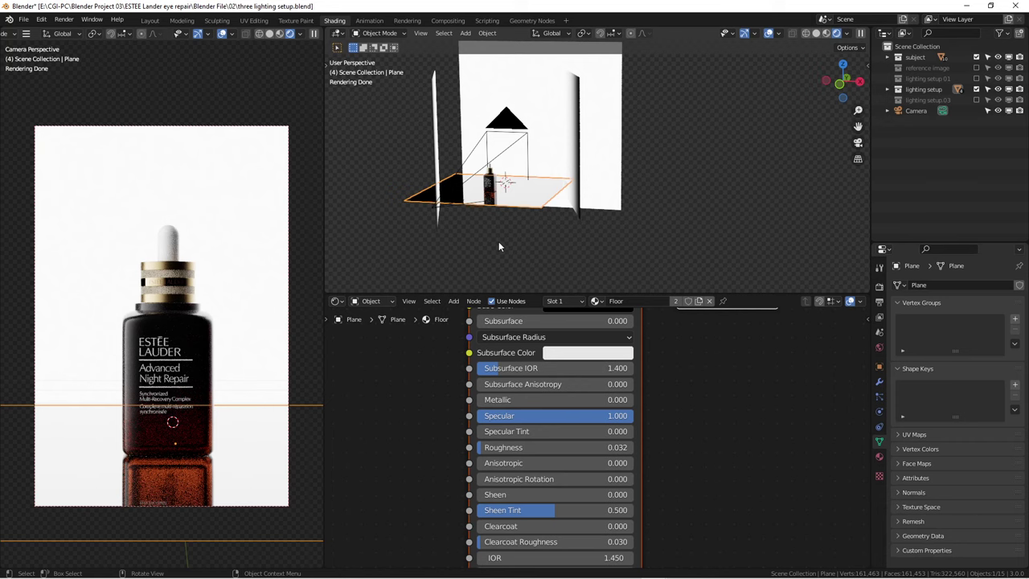
pyautogui.moveTo(513, 236)
pyautogui.mouseDown(button='middle')
pyautogui.moveTo(481, 241)
pyautogui.moveTo(505, 222)
pyautogui.mouseUp(button='middle')
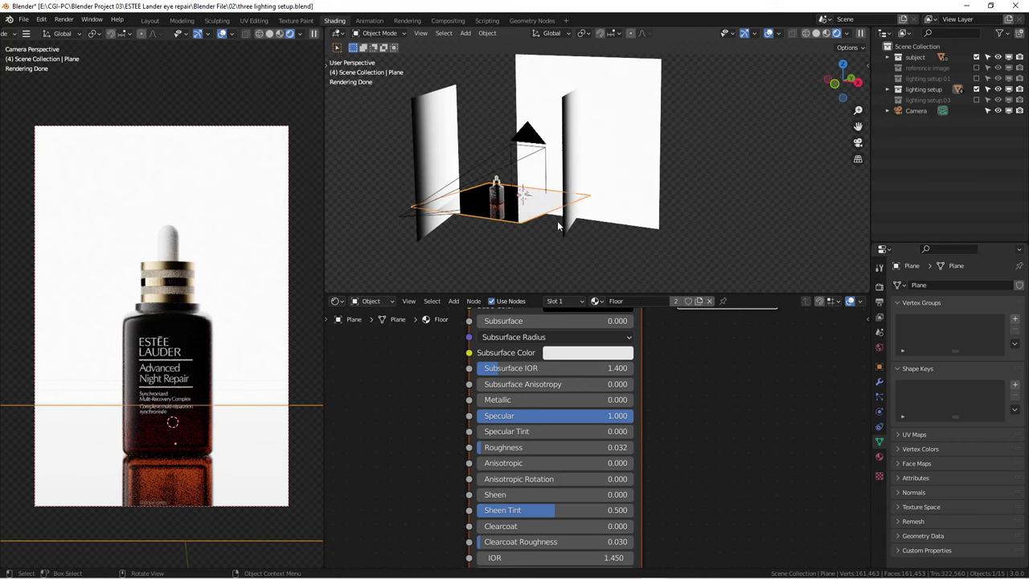
pyautogui.click(741, 253)
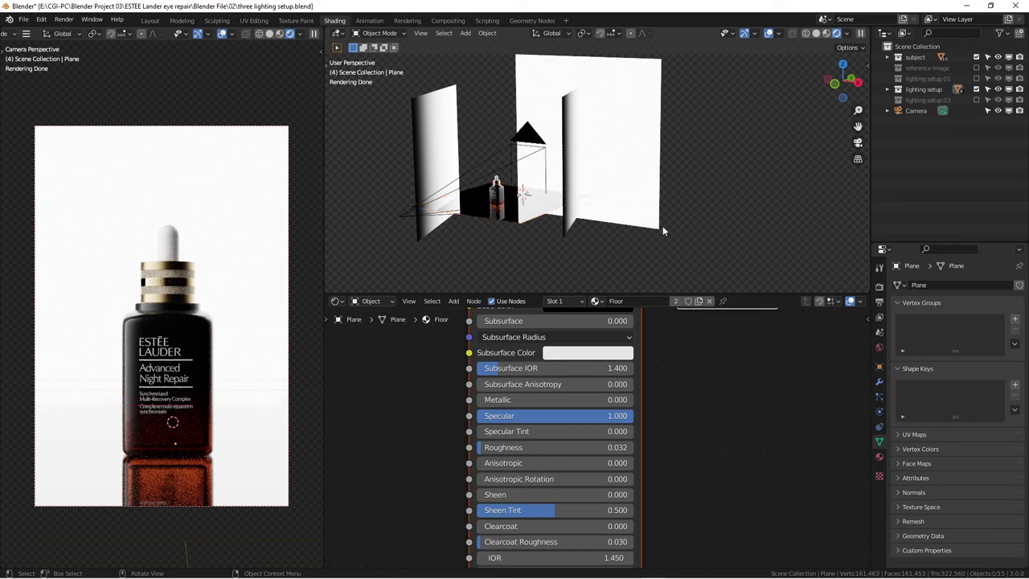
# Exclude 'lighting setup' and enable 'lighting setup.03' for the black-background rig
pyautogui.click(976, 89)
pyautogui.click(976, 100)
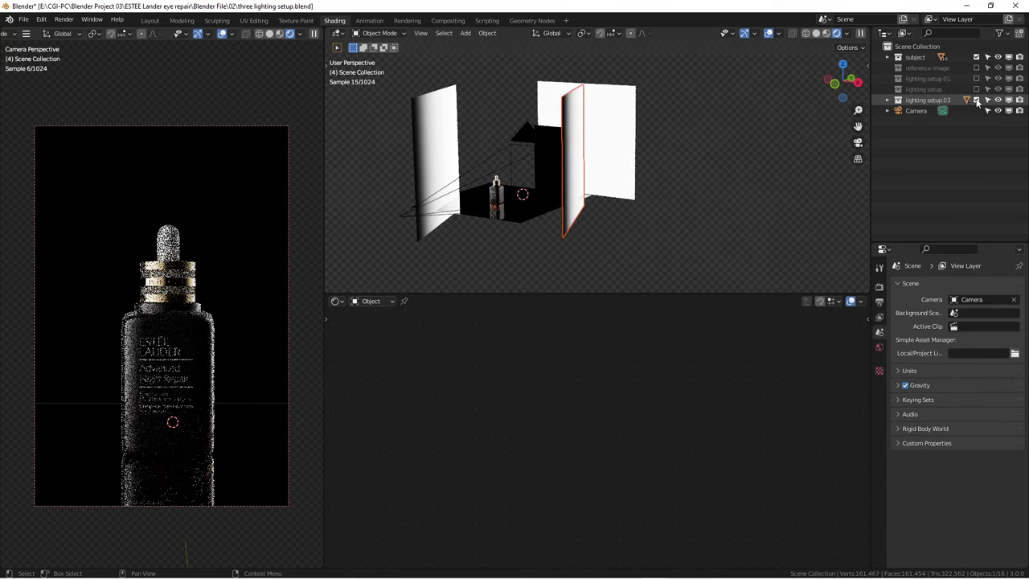
pyautogui.moveTo(517, 152); pyautogui.dragTo(635, 185, button='middle')
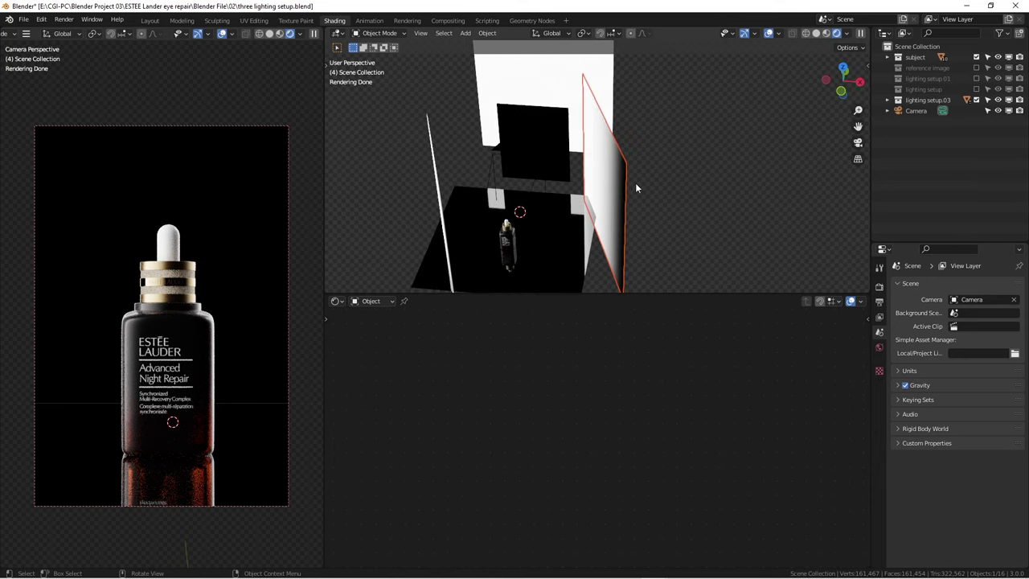
# Select the black flag Flag.001 to show its Principled BSDF at Roughness 1.000
pyautogui.click(537, 137)
pyautogui.scroll(-4, 645, 354)
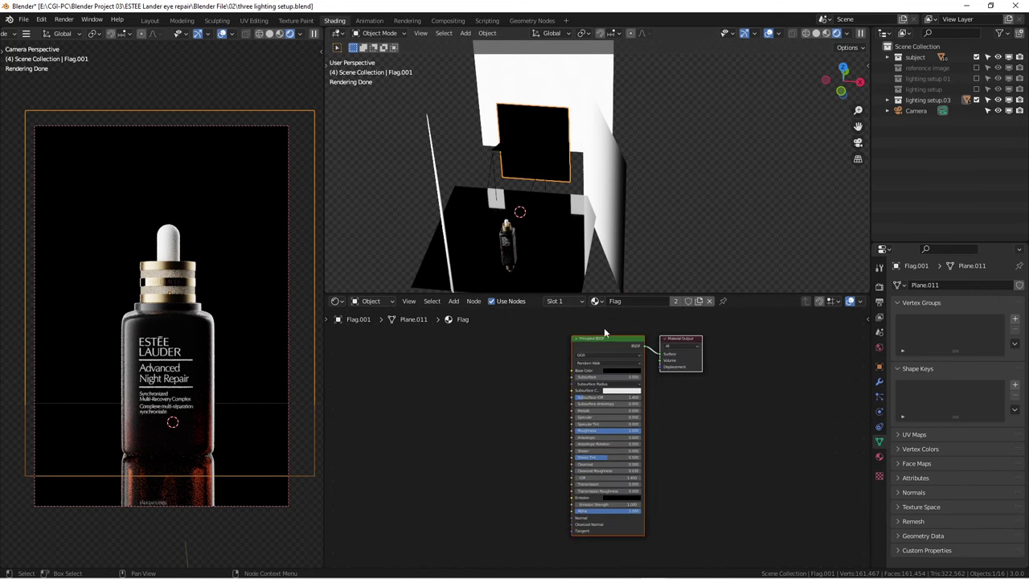
pyautogui.scroll(1, 538, 400)
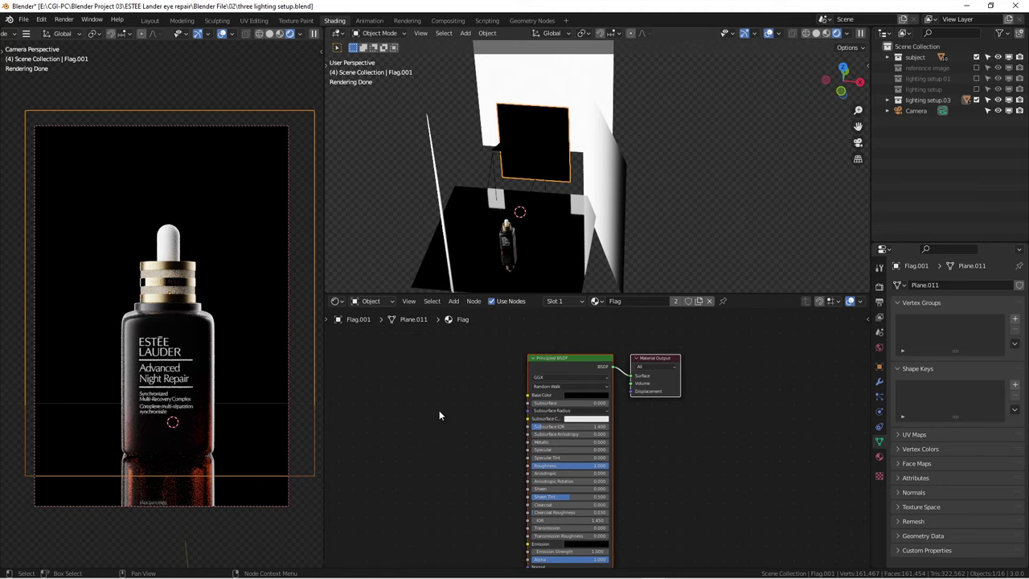
pyautogui.scroll(2, 488, 423)
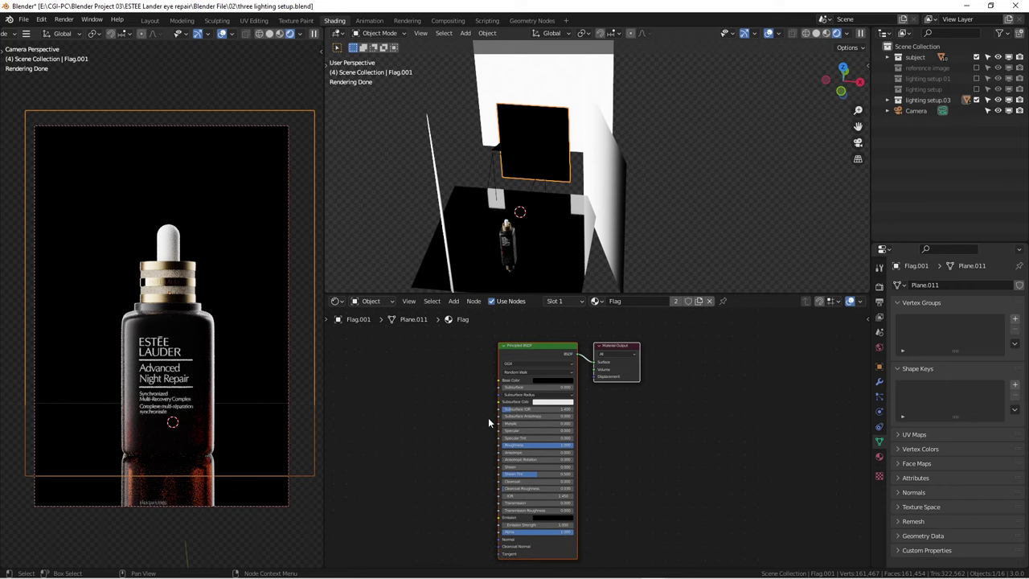
pyautogui.scroll(1, 479, 415)
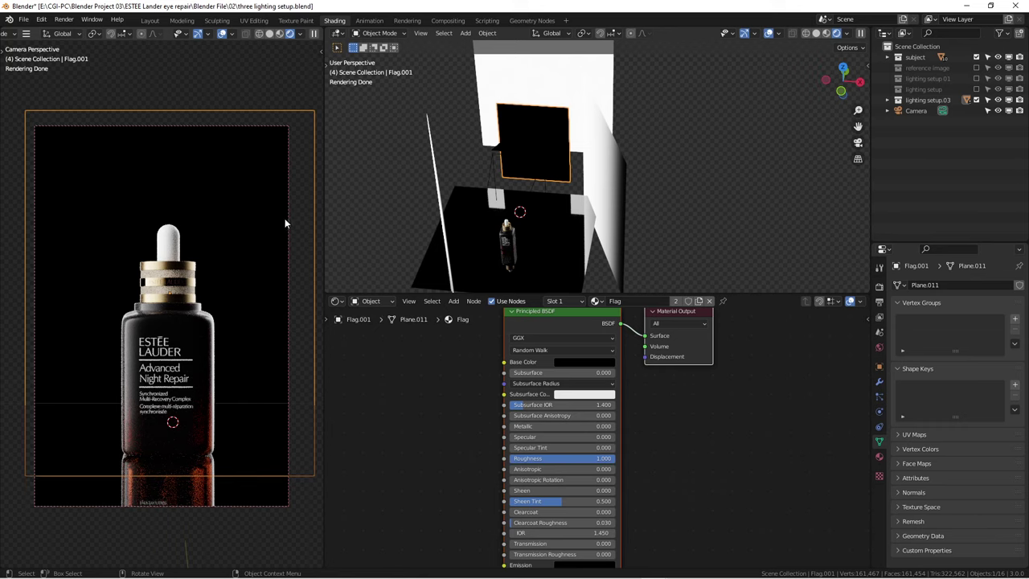
# Move the black flag sideways along X, then vertically along Z
pyautogui.press('g')
pyautogui.press('x')
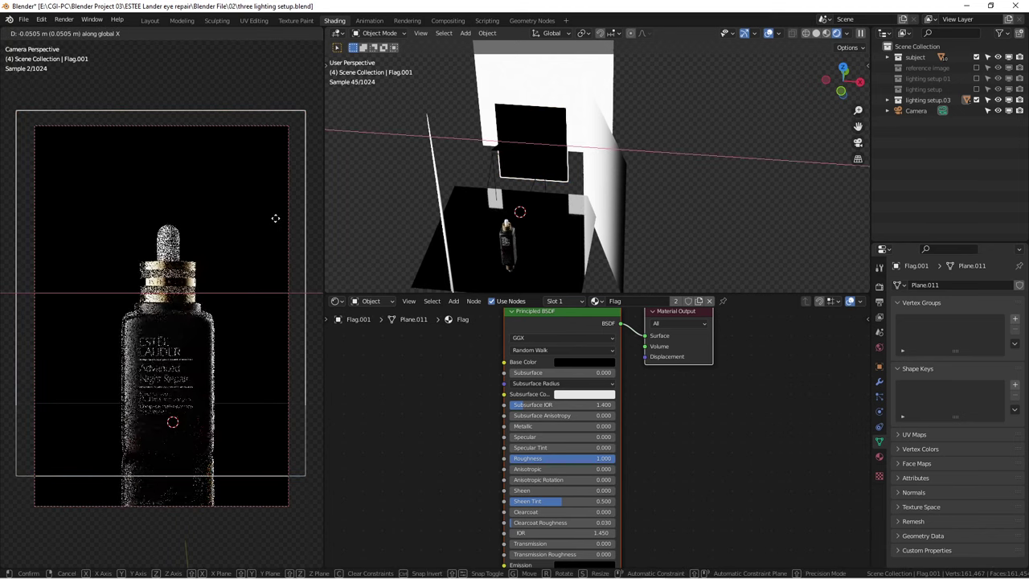
pyautogui.click(276, 218)
pyautogui.press('g')
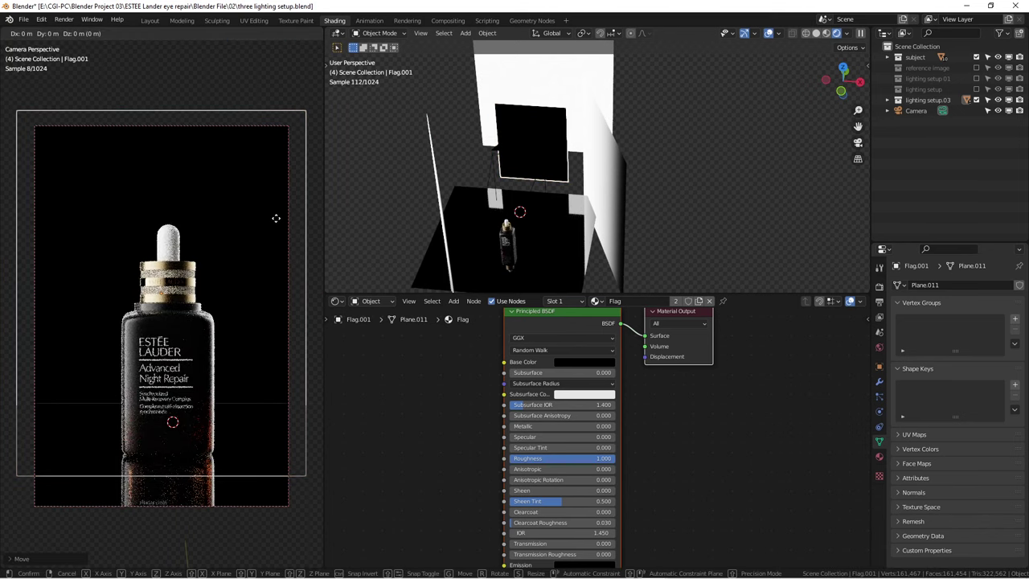
pyautogui.press('x')
pyautogui.press('x')
pyautogui.press('x')
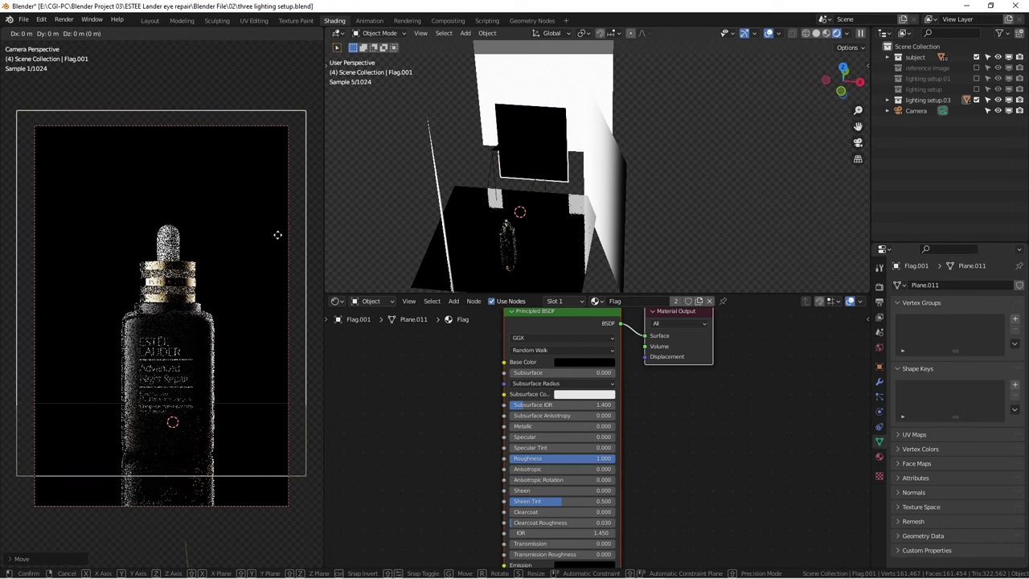
pyautogui.press('z')
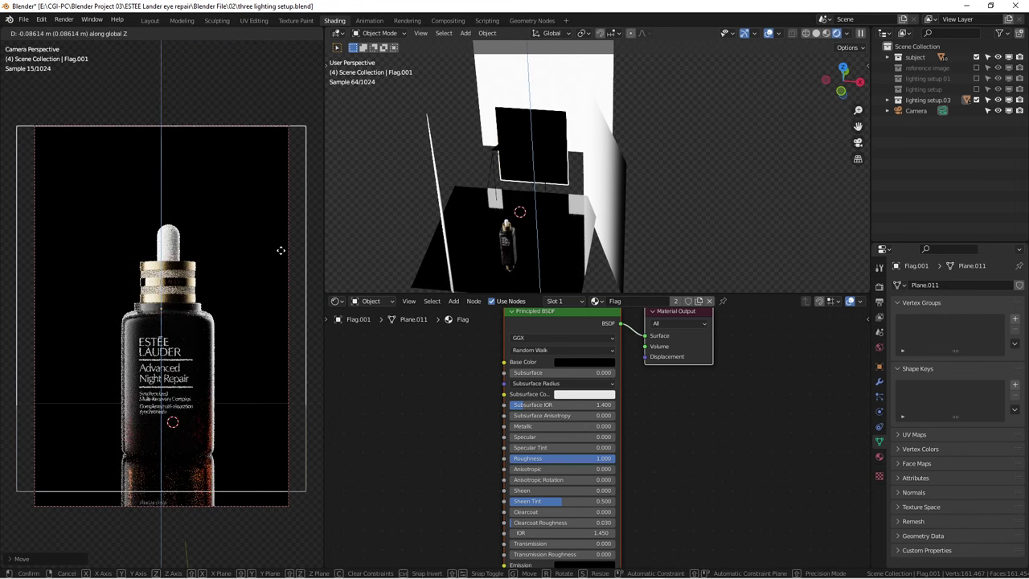
pyautogui.click(280, 250)
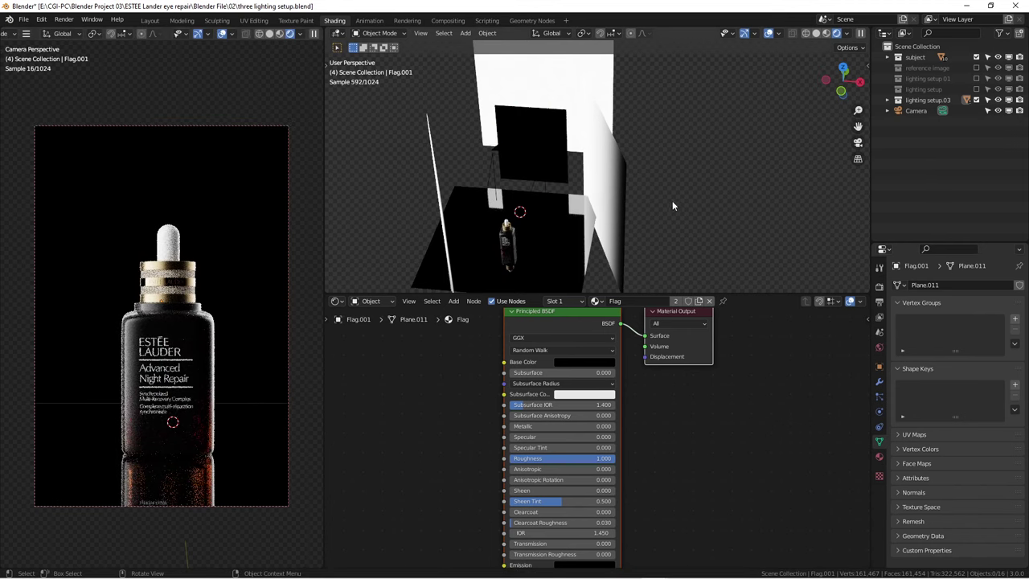
# Check the flag from the right-side view and scale it up
pyautogui.scroll(2, 164, 271)
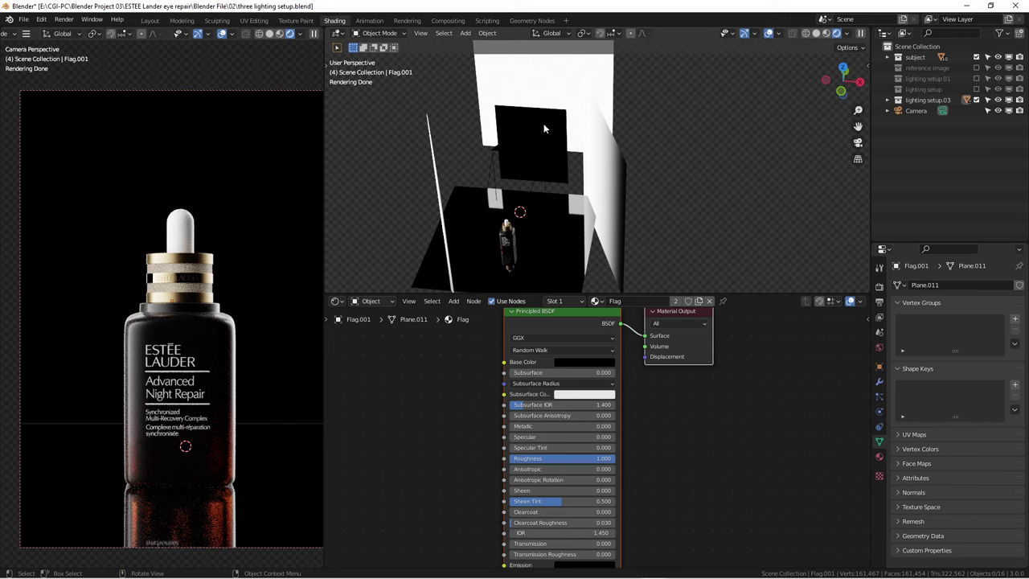
pyautogui.moveTo(555, 152); pyautogui.dragTo(411, 159, button='middle')
pyautogui.press('KP_3')
pyautogui.scroll(-3, 566, 153)
pyautogui.moveTo(487, 181); pyautogui.dragTo(591, 197, button='middle')
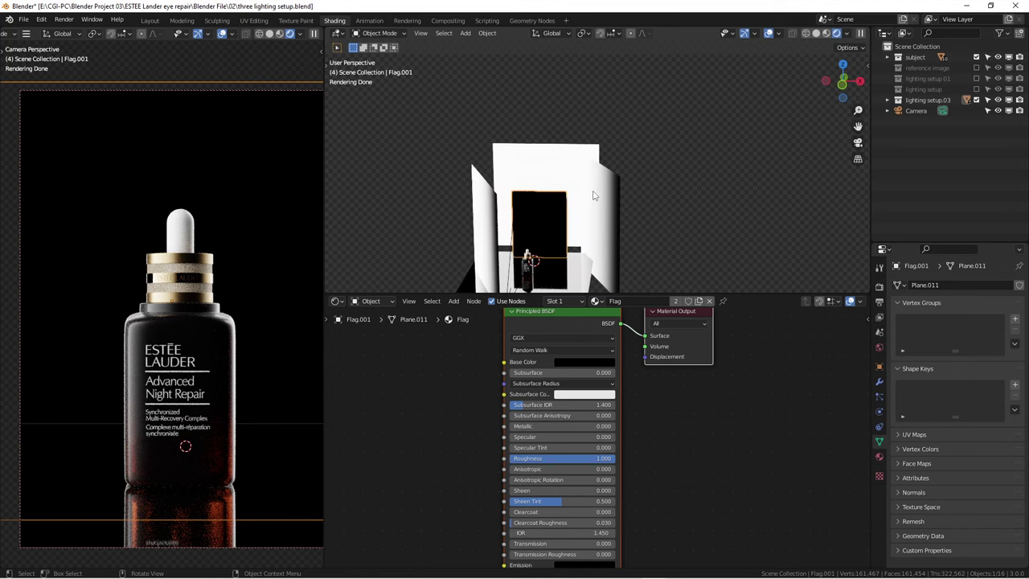
pyautogui.press('s')
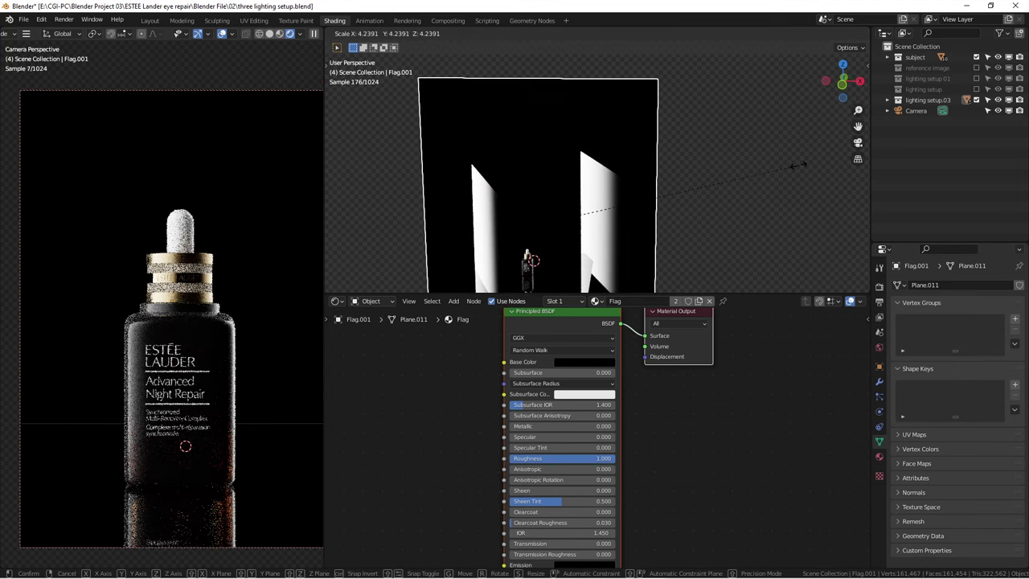
pyautogui.click(621, 199)
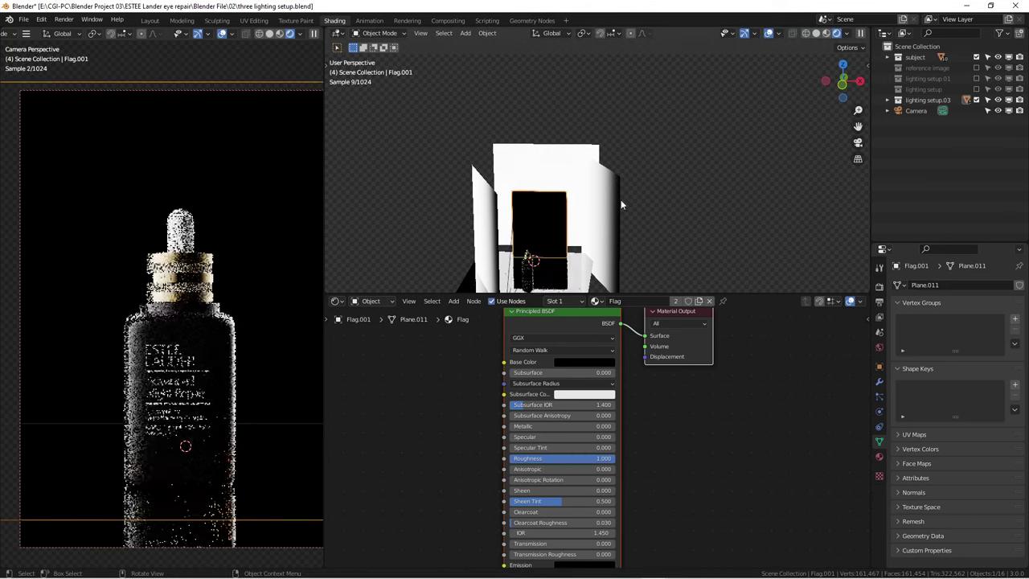
pyautogui.moveTo(546, 208); pyautogui.dragTo(647, 181, button='middle')
# Hide the light.005 panel from the viewport in the lighting setup.03 collection
pyautogui.click(653, 179)
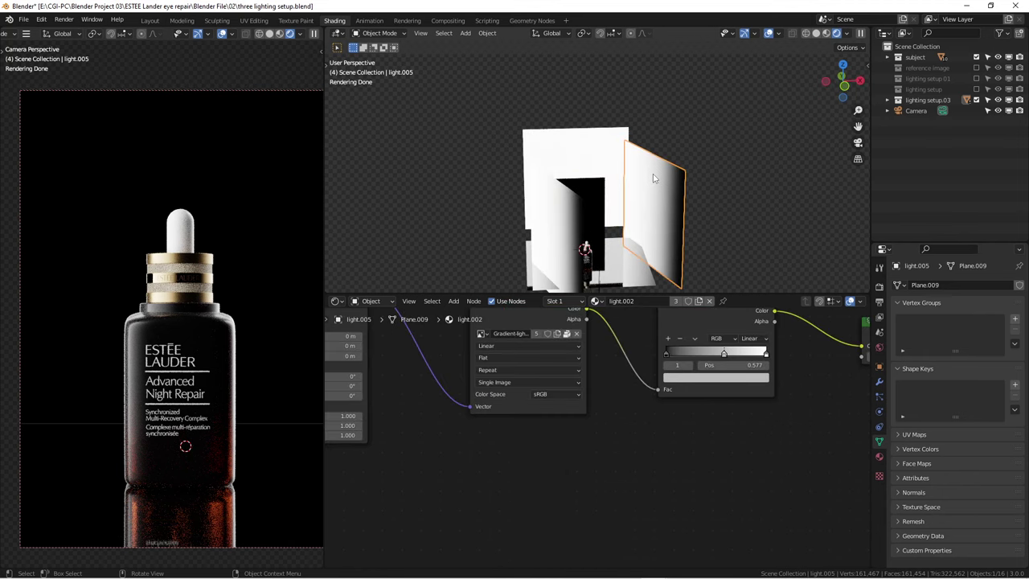
pyautogui.click(888, 99)
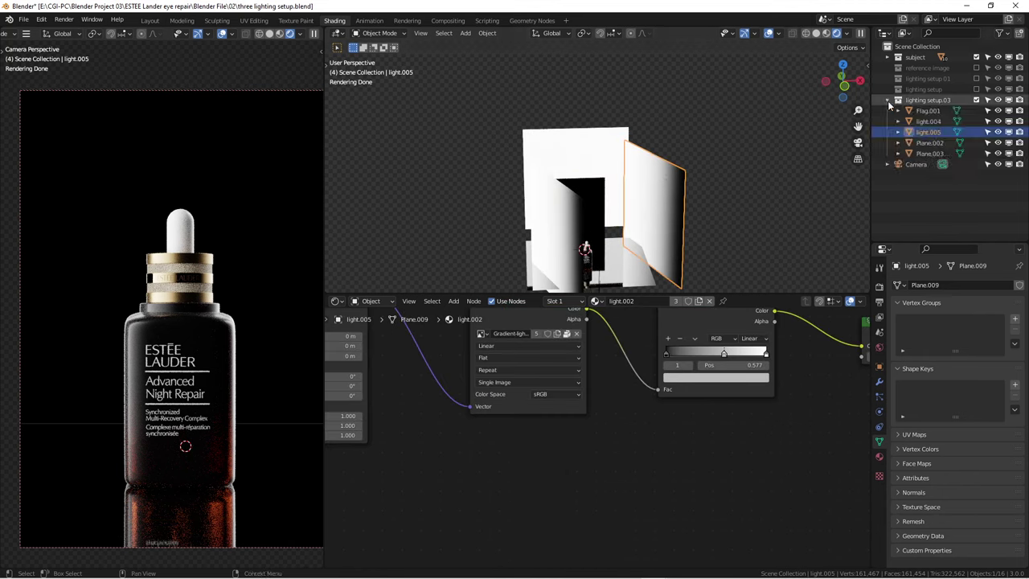
pyautogui.click(998, 133)
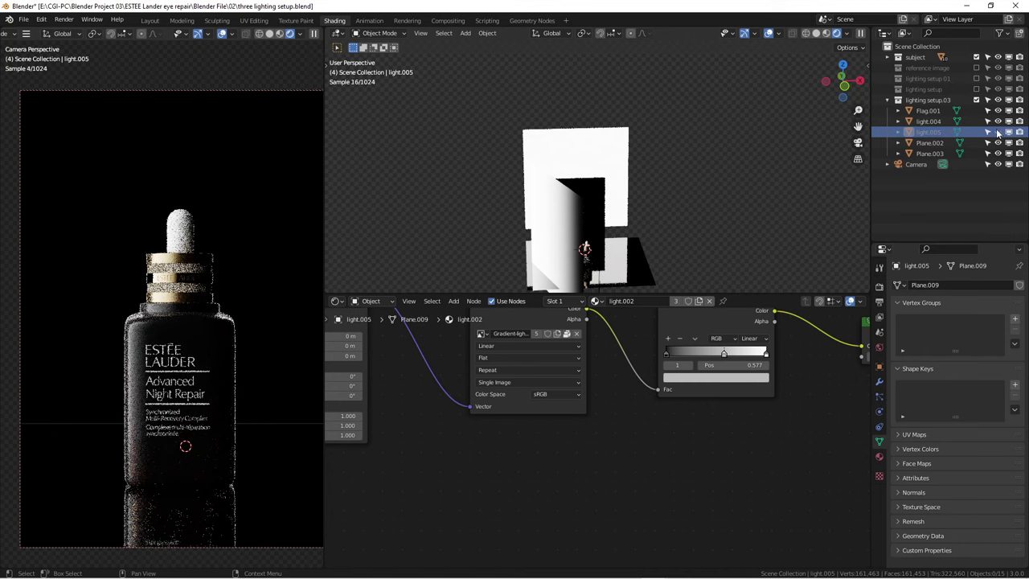
# Resize the black flag Flag.001 again and zoom out around the rig
pyautogui.click(596, 191)
pyautogui.press('s')
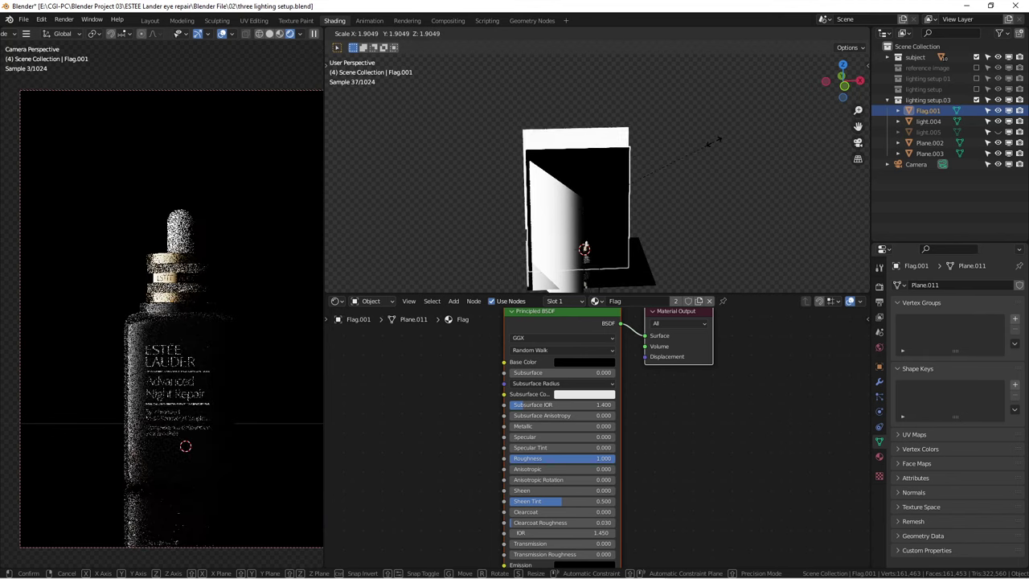
pyautogui.click(655, 167)
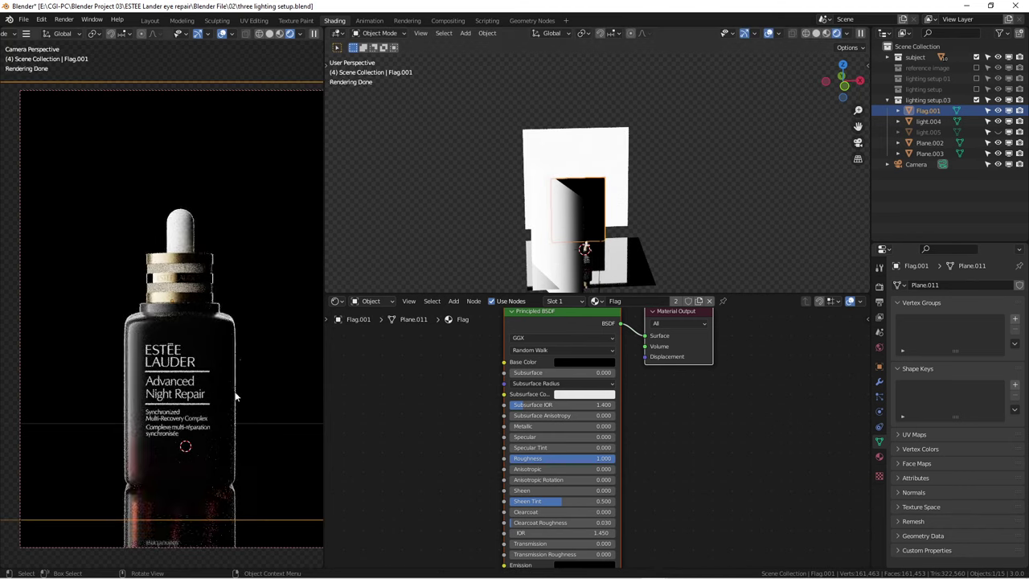
pyautogui.moveTo(676, 225); pyautogui.dragTo(634, 240, button='middle')
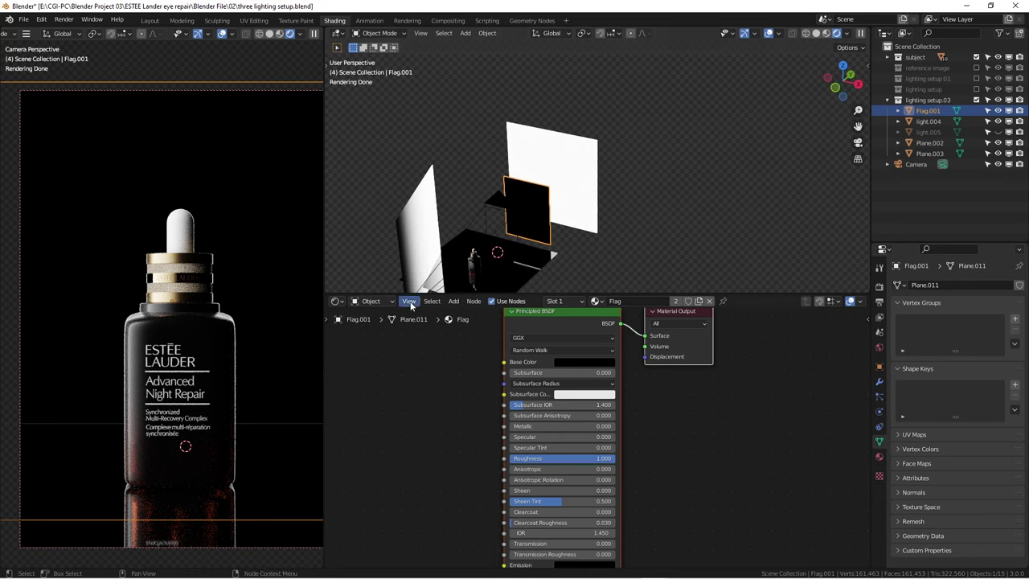
pyautogui.moveTo(438, 250); pyautogui.dragTo(388, 153, button='middle')
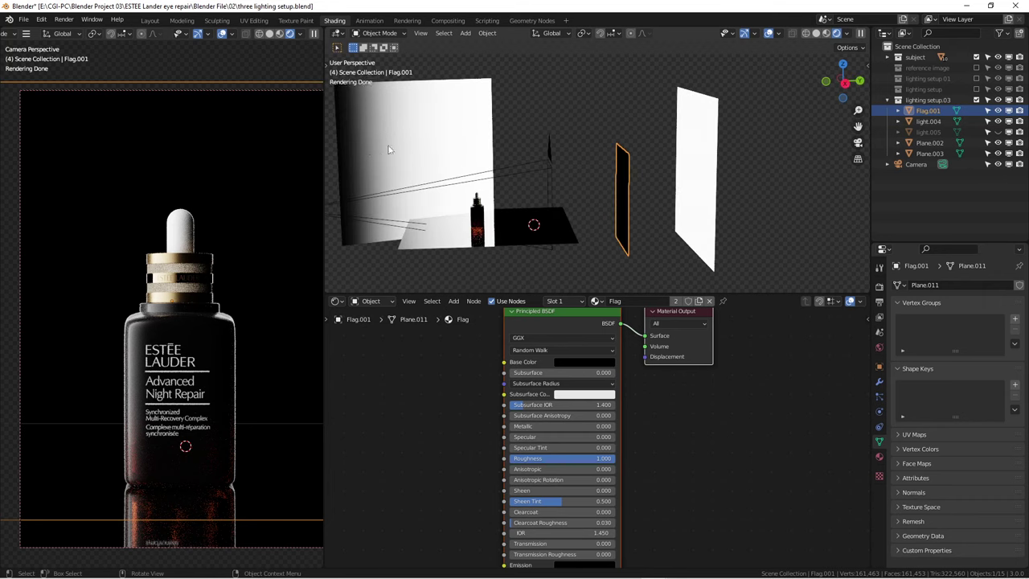
pyautogui.moveTo(473, 183); pyautogui.dragTo(546, 185, button='middle')
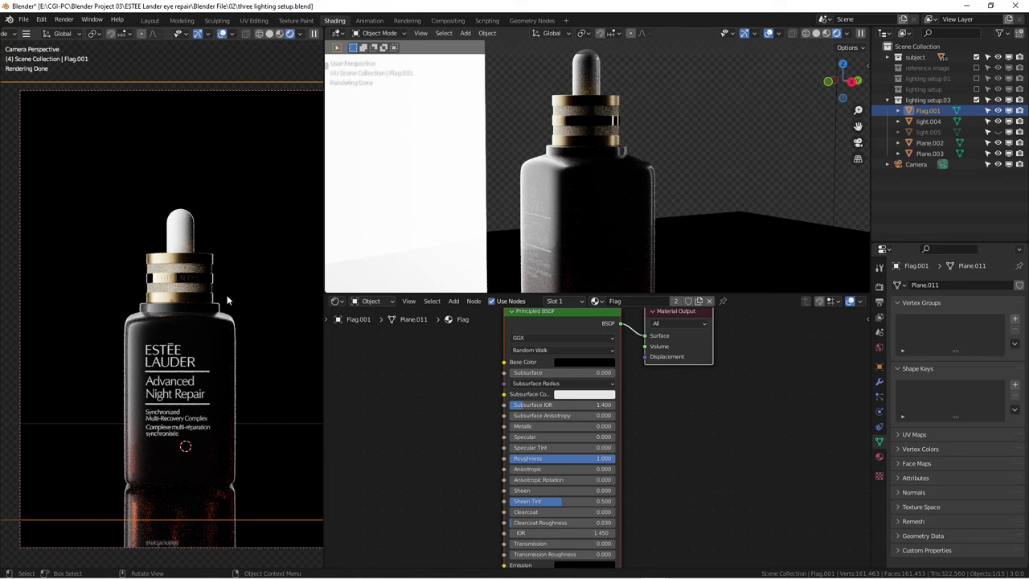
pyautogui.scroll(-6, 624, 189)
pyautogui.scroll(-4, 534, 196)
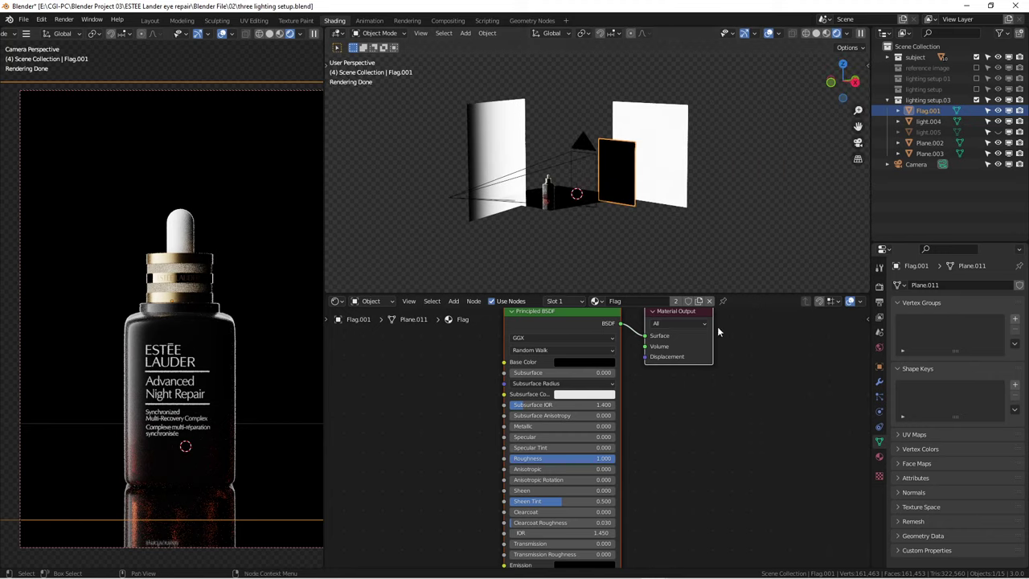
# Select the left light panel light.004 to show its gradient light material
pyautogui.click(485, 149)
pyautogui.scroll(5, 557, 374)
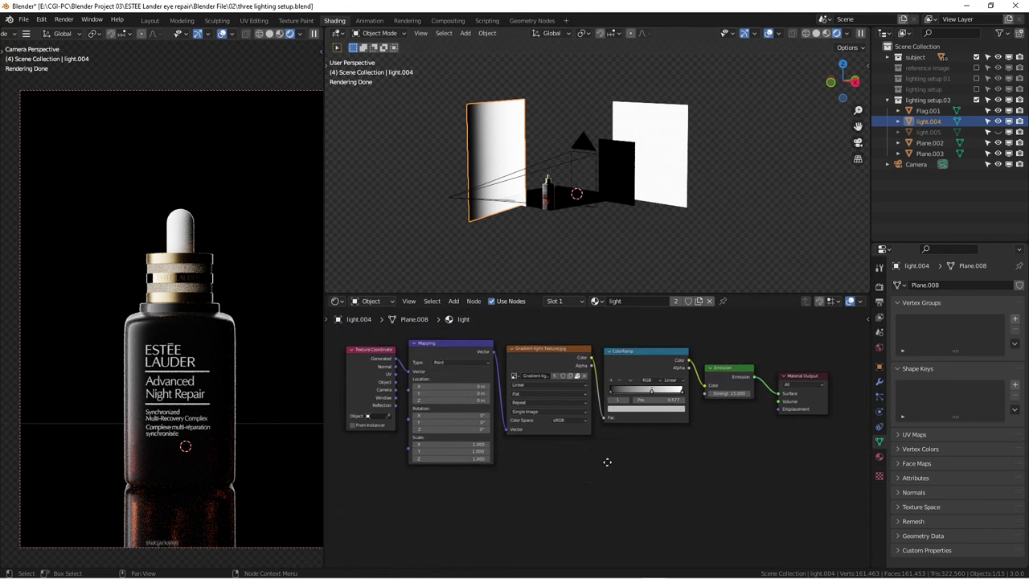
pyautogui.scroll(1, 519, 395)
pyautogui.moveTo(491, 193); pyautogui.dragTo(425, 143, button='middle')
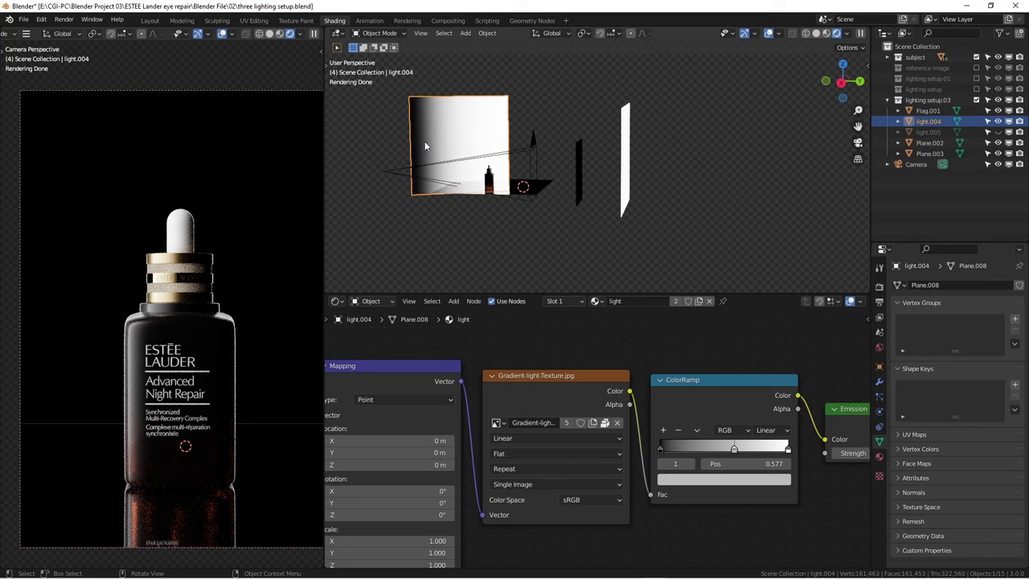
pyautogui.scroll(-5, 566, 422)
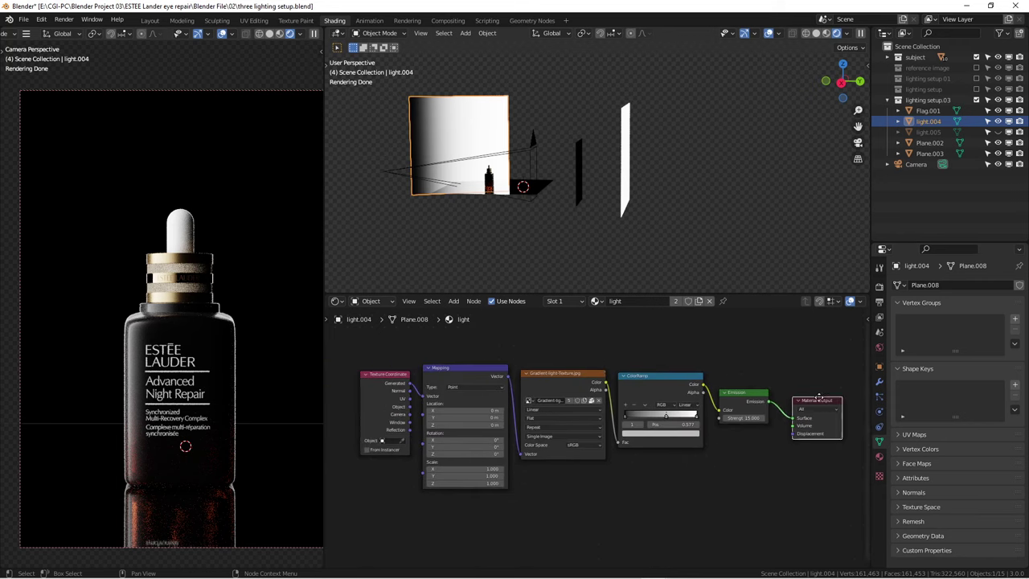
# Rearrange the Emission and Output nodes, link ColorRamp to Emission Color, and move the stop to 0.641
pyautogui.moveTo(796, 400); pyautogui.dragTo(788, 386)
pyautogui.moveTo(720, 391); pyautogui.dragTo(713, 407)
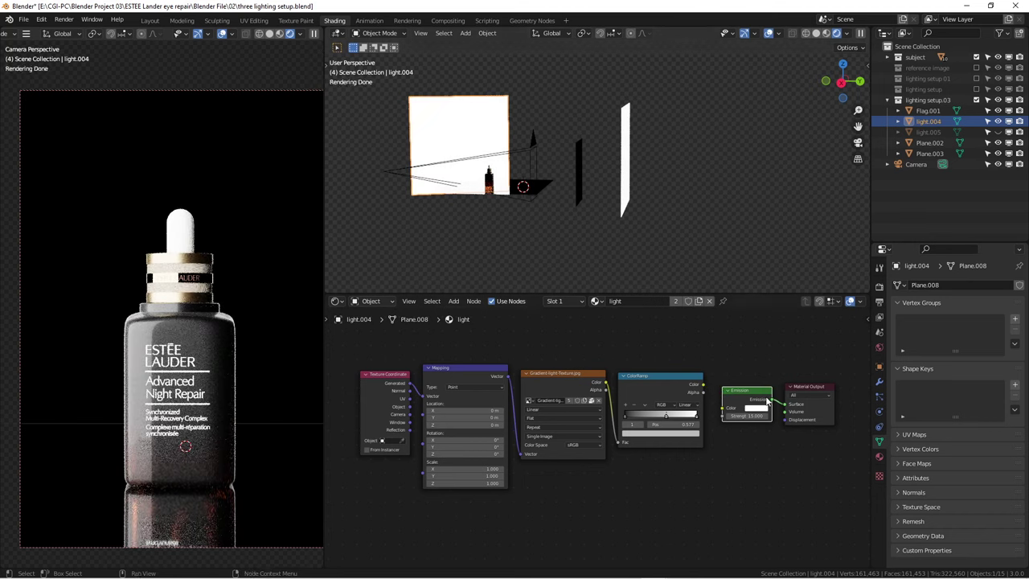
pyautogui.moveTo(758, 391)
pyautogui.mouseDown()
pyautogui.moveTo(711, 390)
pyautogui.moveTo(777, 390)
pyautogui.mouseUp()
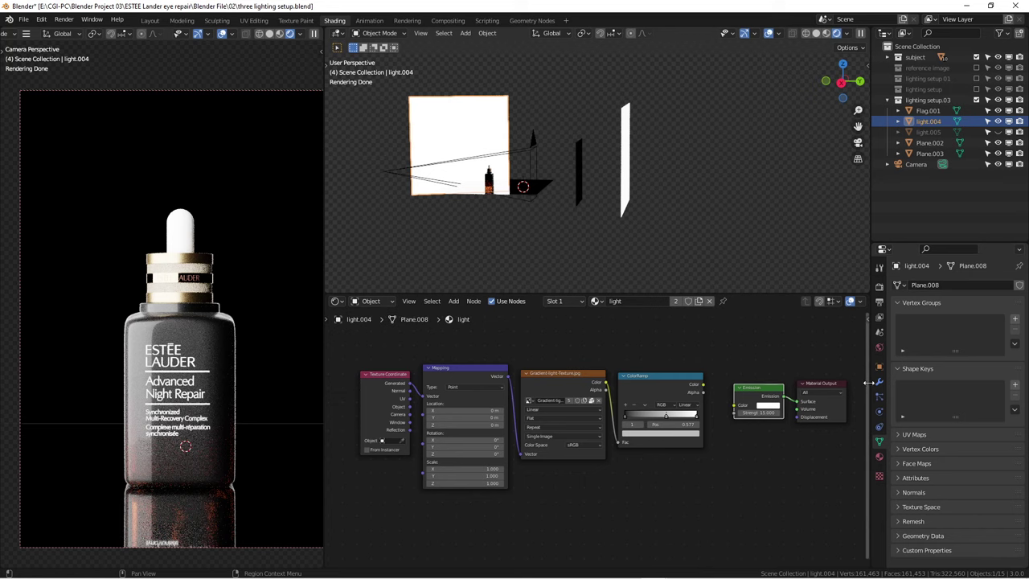
pyautogui.click(701, 389)
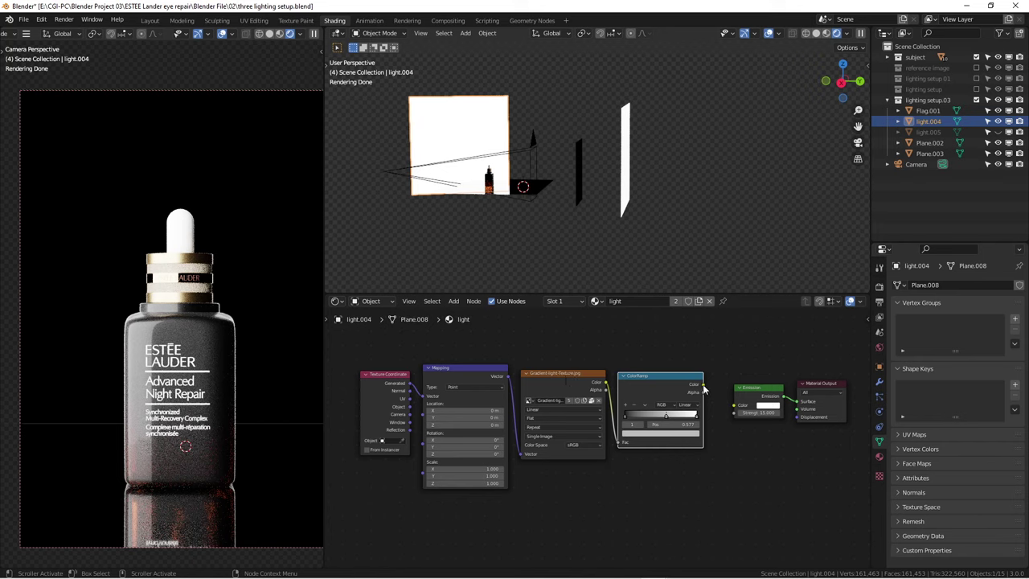
pyautogui.moveTo(704, 384); pyautogui.dragTo(735, 405)
pyautogui.moveTo(666, 419)
pyautogui.mouseDown()
pyautogui.moveTo(678, 421)
pyautogui.moveTo(653, 419)
pyautogui.moveTo(671, 420)
pyautogui.mouseUp()
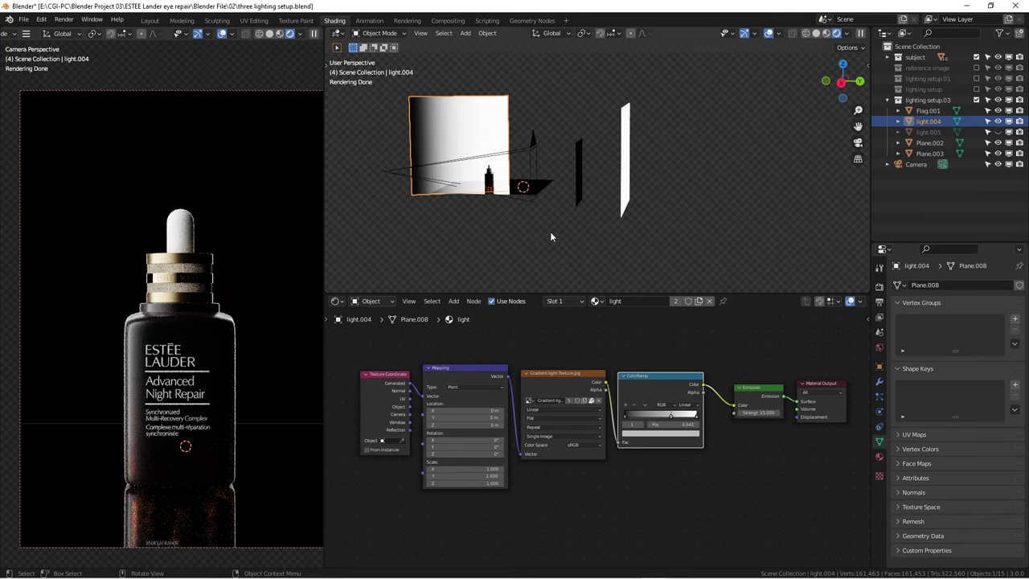
# Spread the ColorRamp, Gradient Texture, Mapping and Texture Coordinate nodes slightly further right
pyautogui.moveTo(679, 376); pyautogui.dragTo(685, 377)
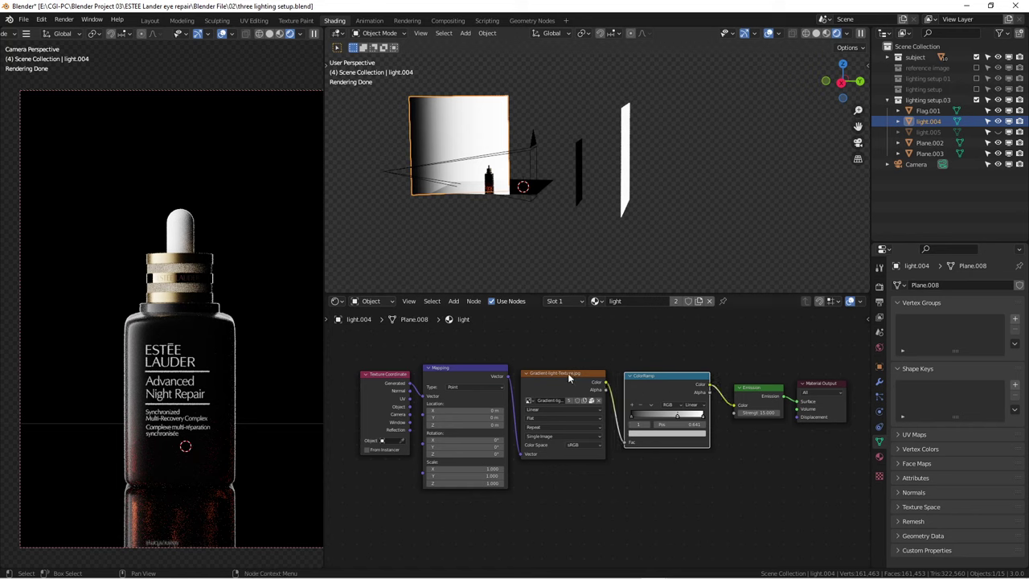
pyautogui.moveTo(567, 373); pyautogui.dragTo(574, 372)
pyautogui.moveTo(486, 370); pyautogui.dragTo(490, 369)
pyautogui.moveTo(386, 374); pyautogui.dragTo(391, 370)
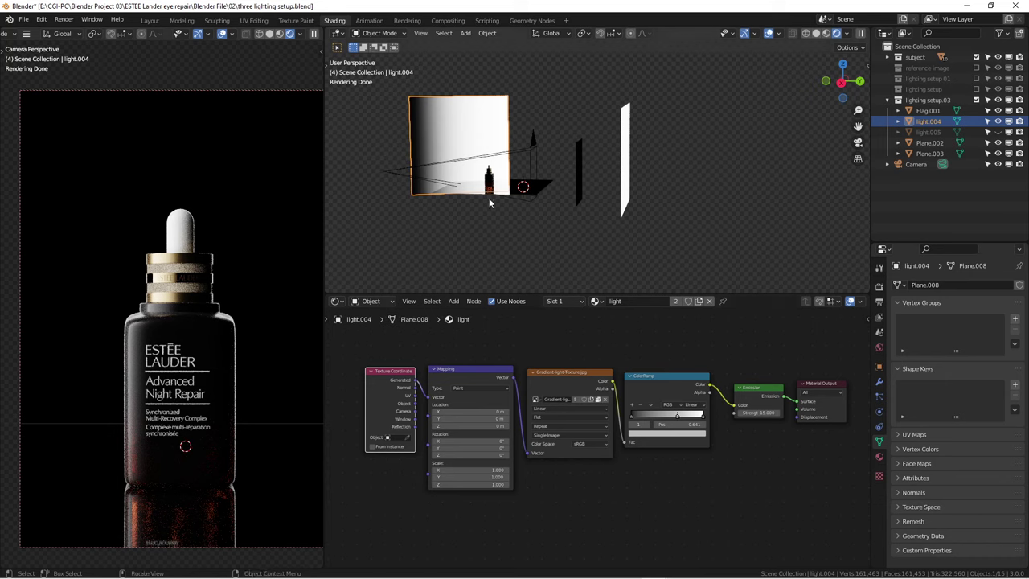
# Collapse the lighting setup.03 collection and view the lights face-on from the front
pyautogui.moveTo(489, 198); pyautogui.dragTo(666, 142, button='middle')
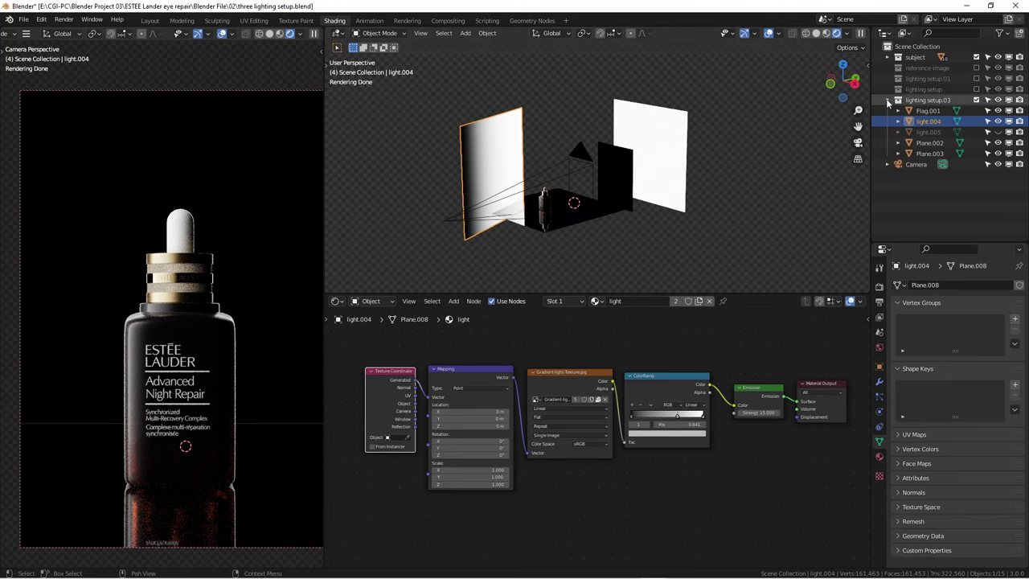
pyautogui.click(888, 100)
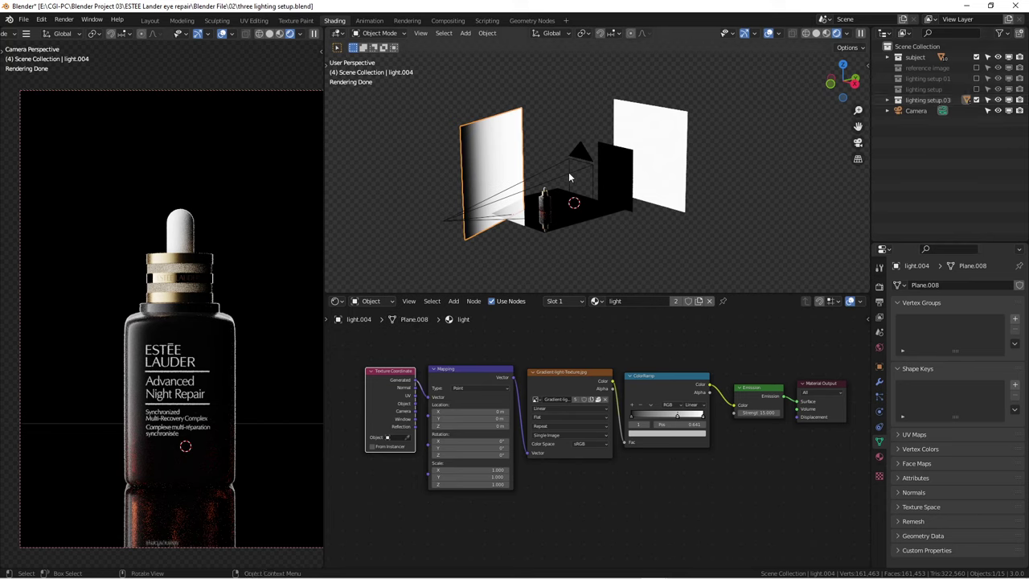
pyautogui.scroll(5, 537, 160)
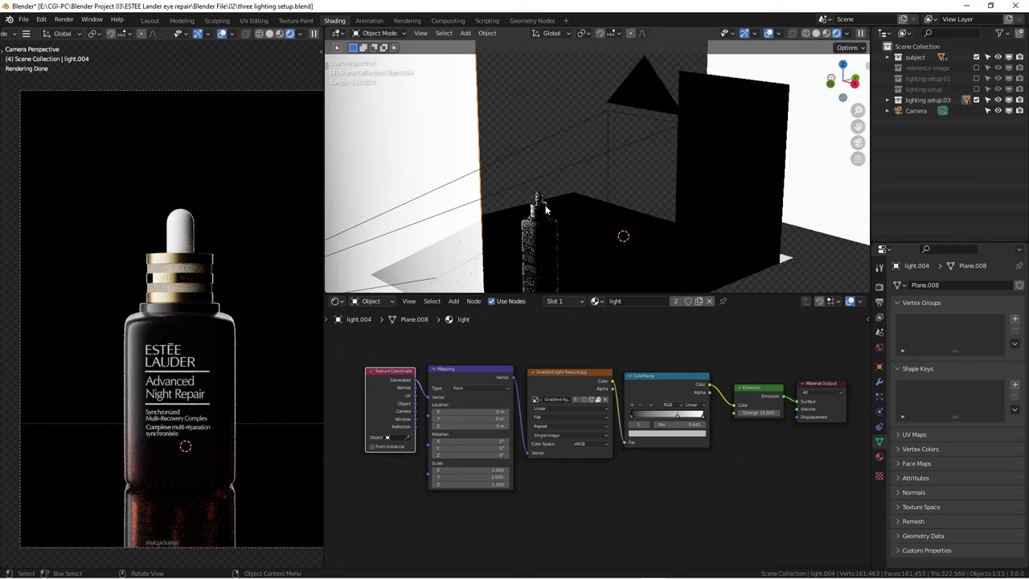
pyautogui.scroll(-4, 541, 205)
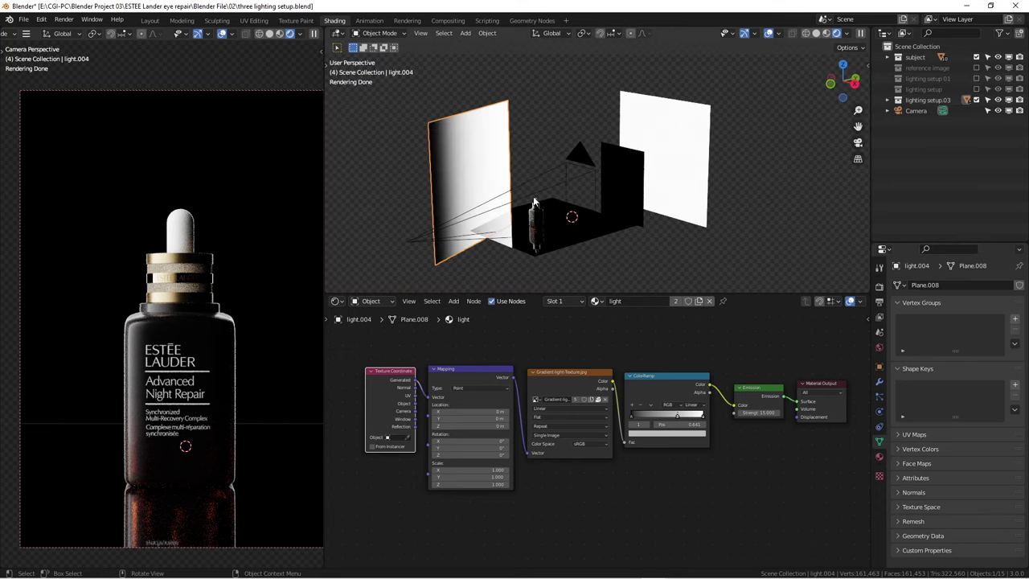
pyautogui.moveTo(520, 184); pyautogui.dragTo(549, 208, button='middle')
pyautogui.scroll(-2, 539, 174)
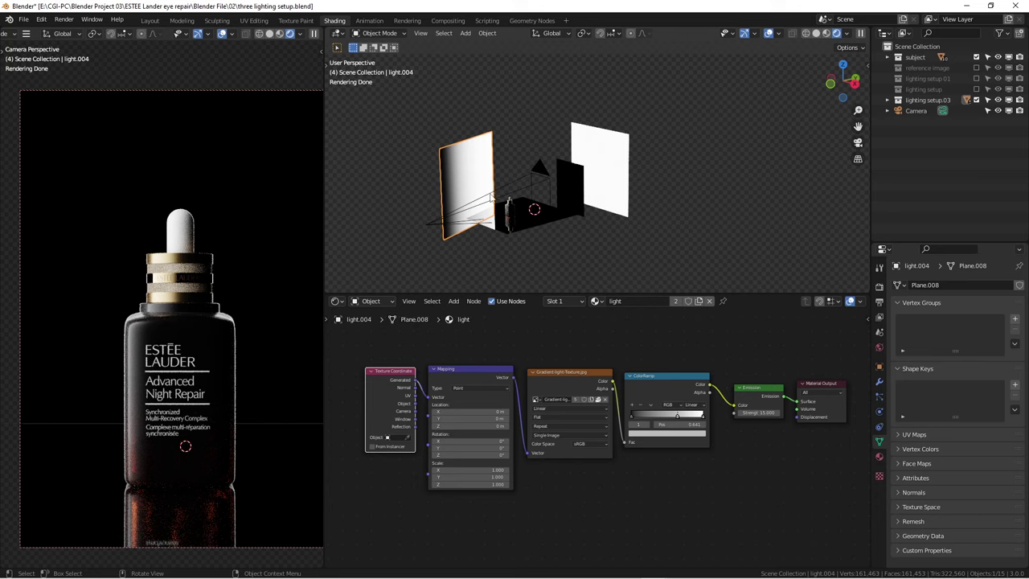
pyautogui.moveTo(583, 153); pyautogui.dragTo(564, 141, button='middle')
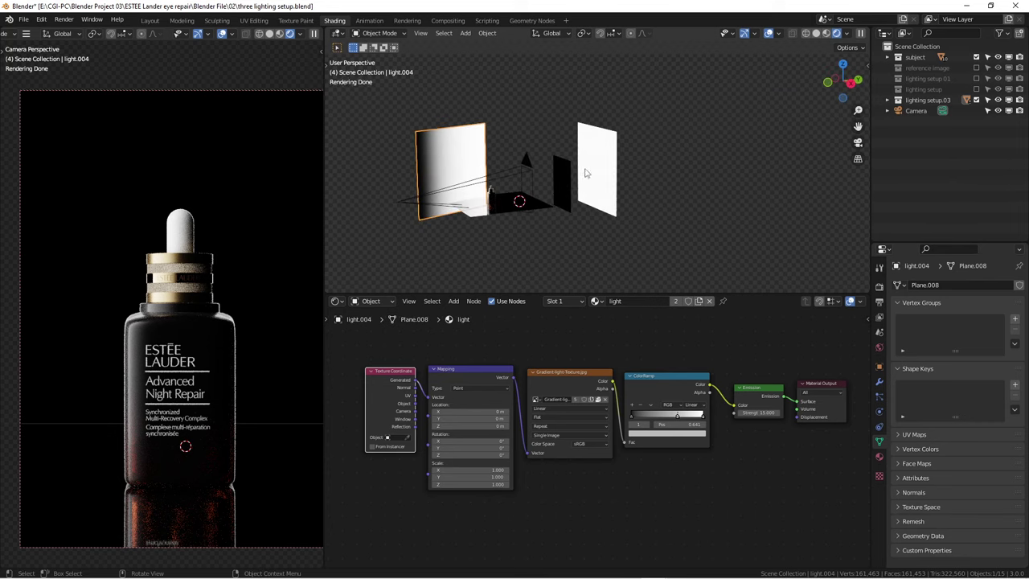
pyautogui.keyDown('alt'); pyautogui.moveTo(641, 177); pyautogui.dragTo(674, 194, button='middle'); pyautogui.keyUp('alt')
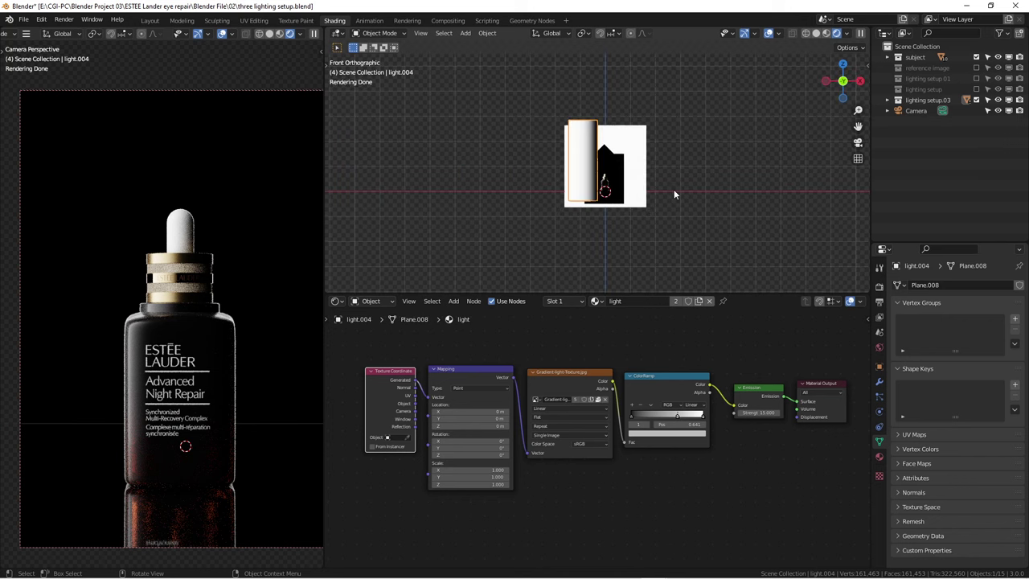
# Hide lighting setup.03 and show lighting setup.01 for the white-backdrop render
pyautogui.click(977, 100)
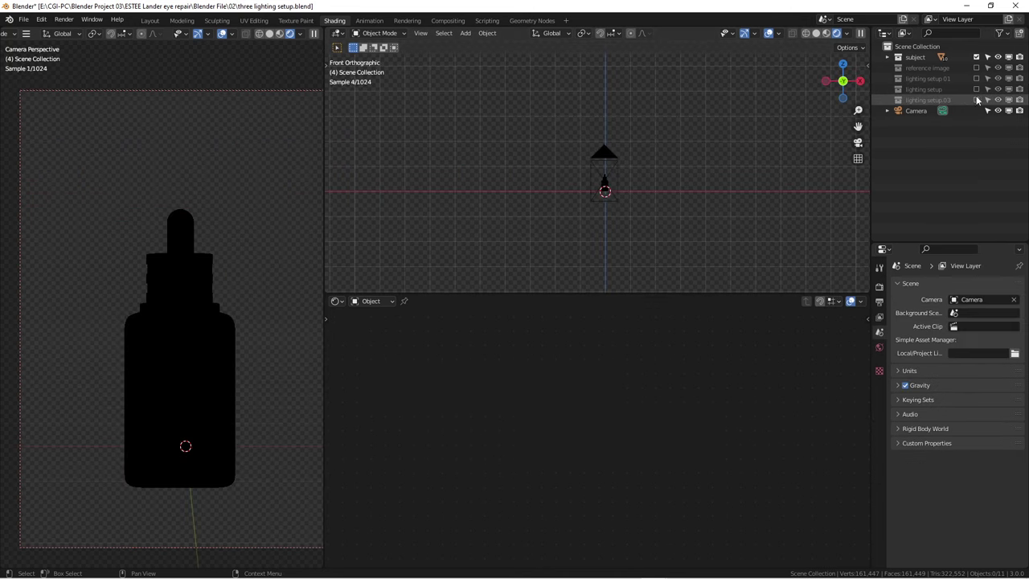
pyautogui.click(977, 89)
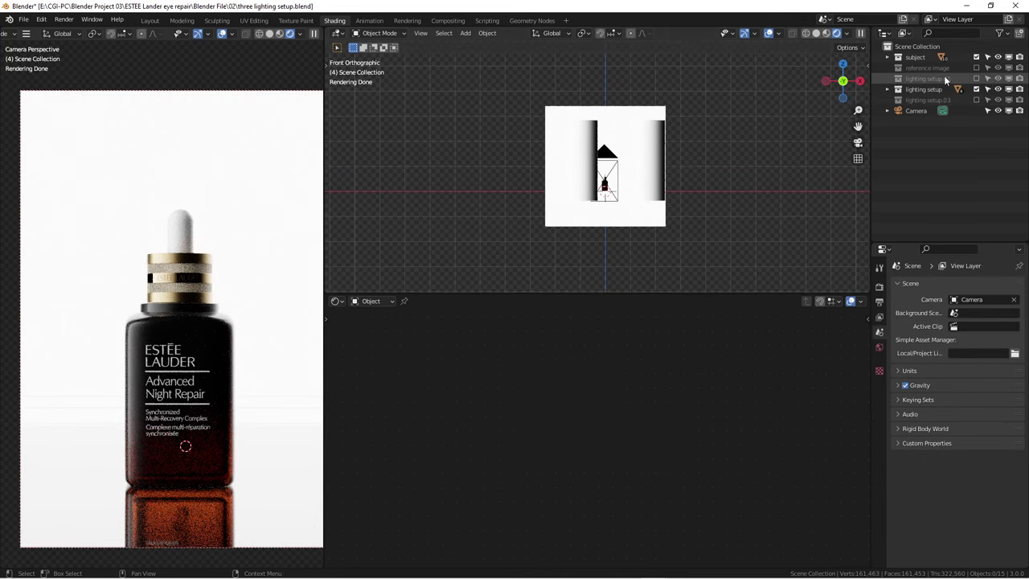
pyautogui.click(977, 78)
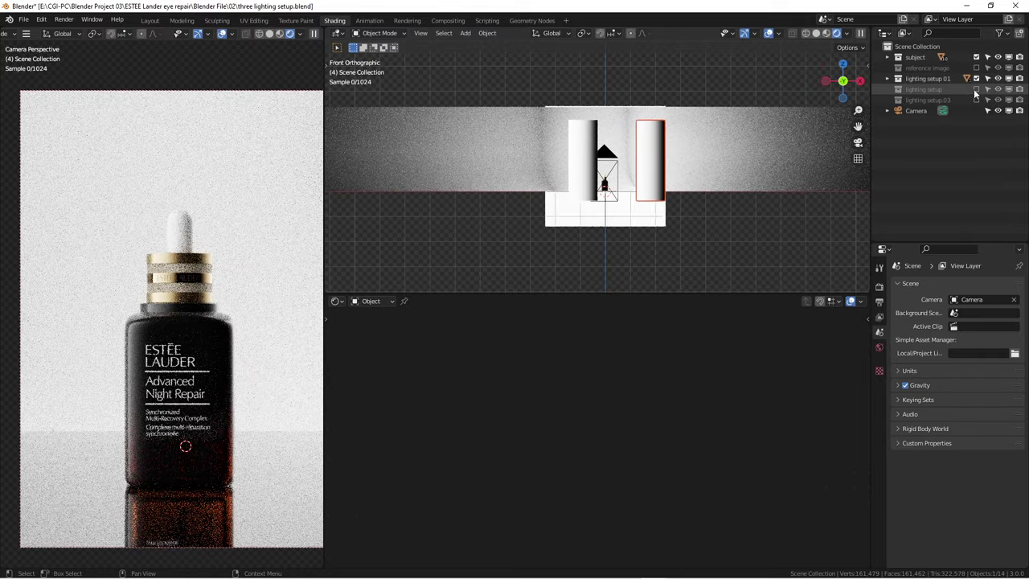
pyautogui.click(977, 89)
# Select the BG backdrop to show Material.003, orbiting in perspective to face it
pyautogui.press('KP_5')
pyautogui.moveTo(567, 208); pyautogui.dragTo(553, 188, button='middle')
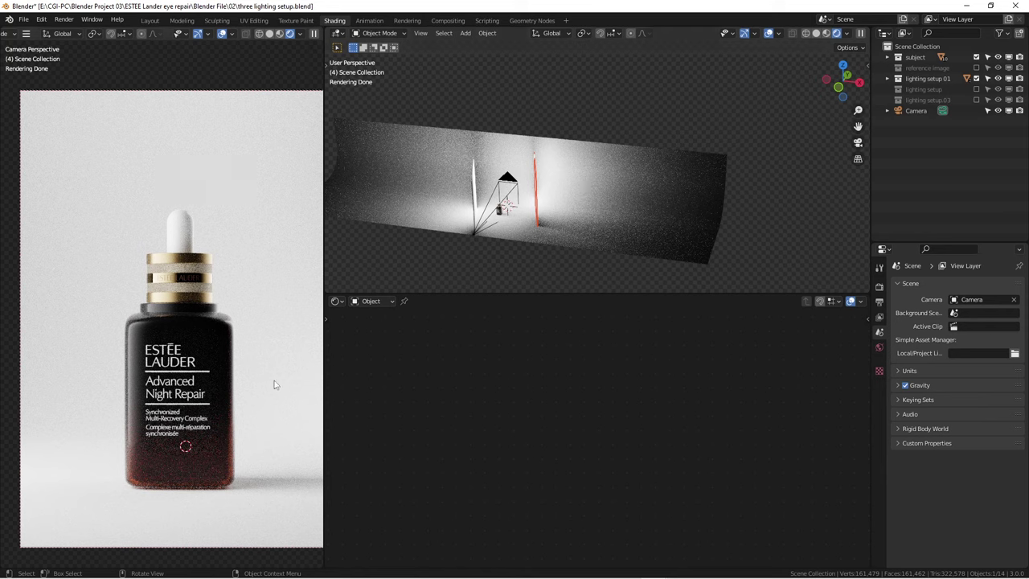
pyautogui.click(416, 206)
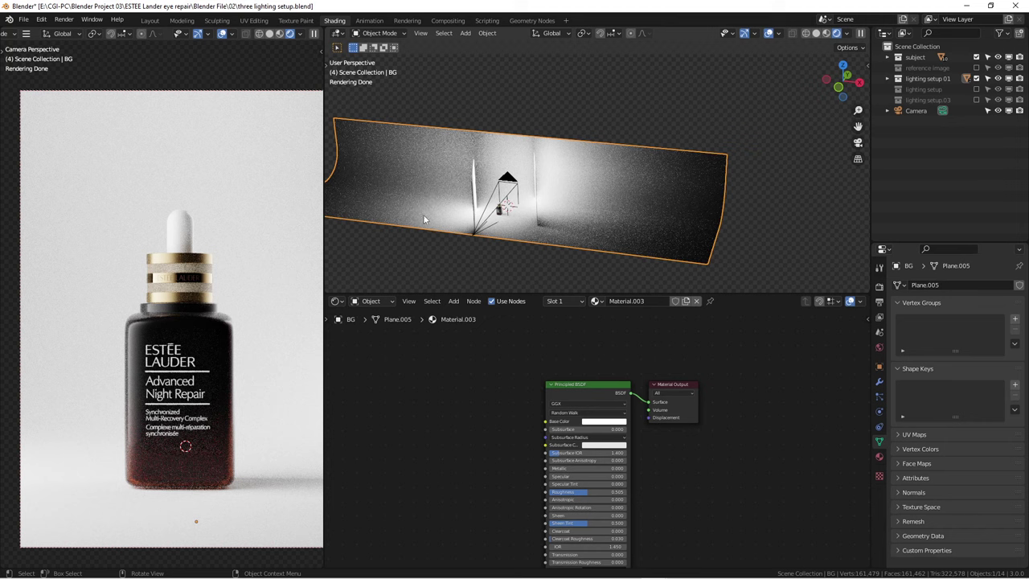
pyautogui.moveTo(423, 214); pyautogui.dragTo(507, 196, button='middle')
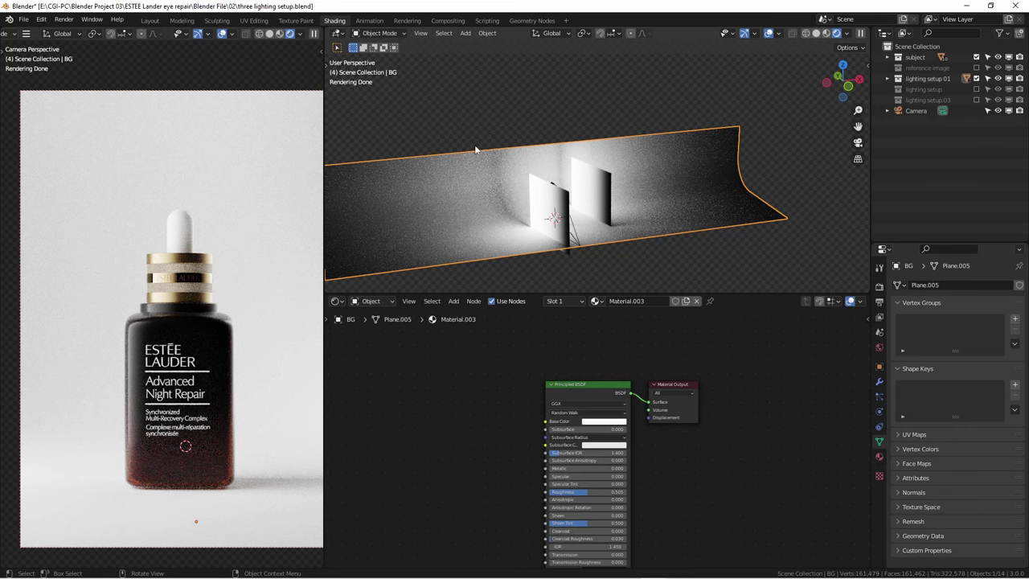
pyautogui.scroll(-1, 475, 148)
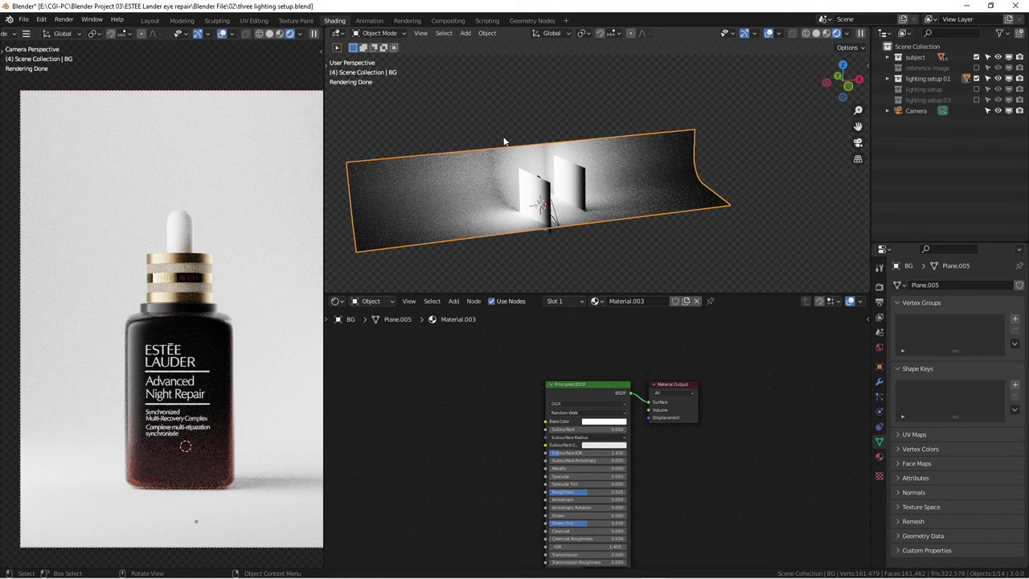
pyautogui.moveTo(522, 129)
pyautogui.mouseDown(button='middle')
pyautogui.moveTo(507, 138)
pyautogui.moveTo(538, 140)
pyautogui.mouseUp(button='middle')
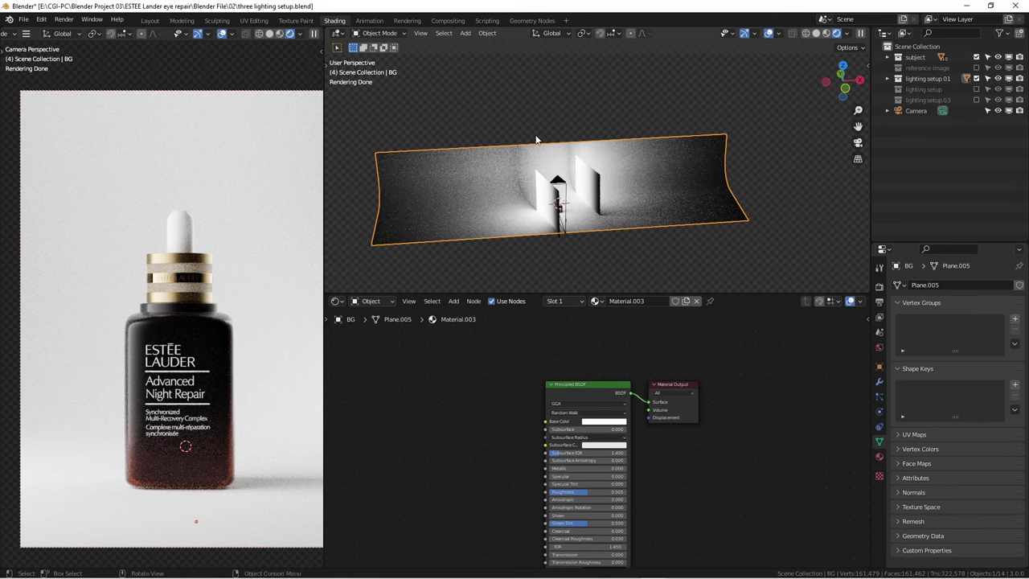
pyautogui.moveTo(590, 112); pyautogui.dragTo(577, 126, button='middle')
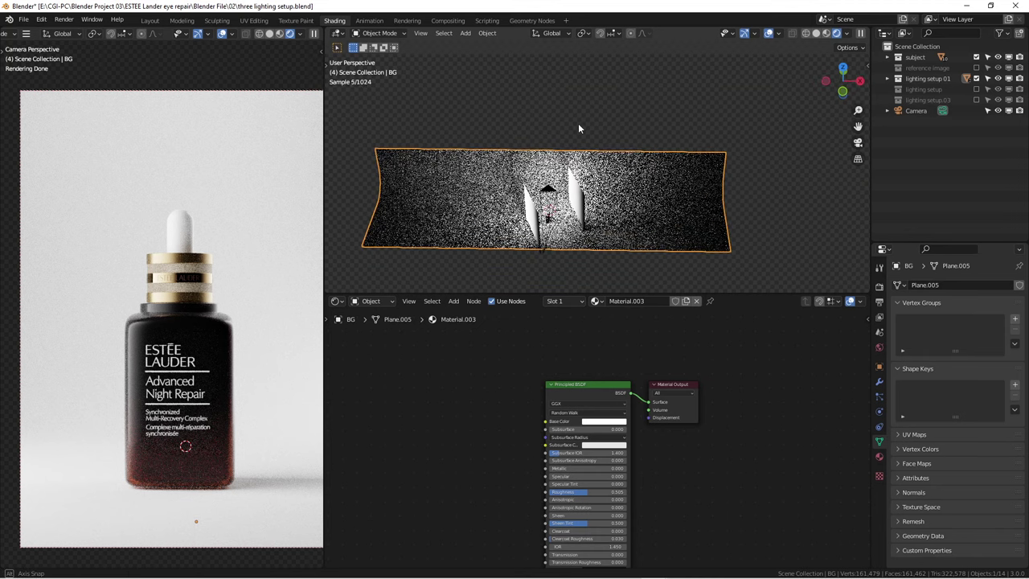